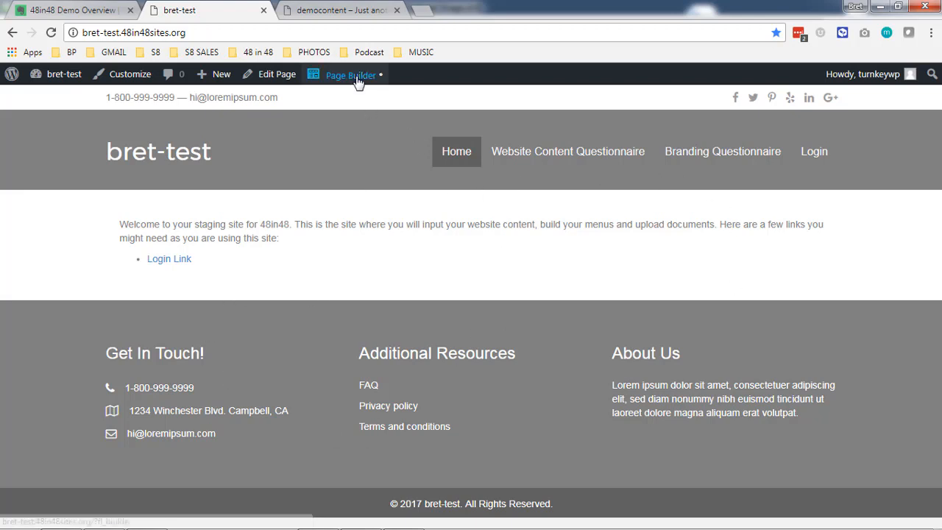
Switch to the democontent site's tab and go to its admin Dashboard.
{"action": "mouse_move", "coordinate": [358, 82]}
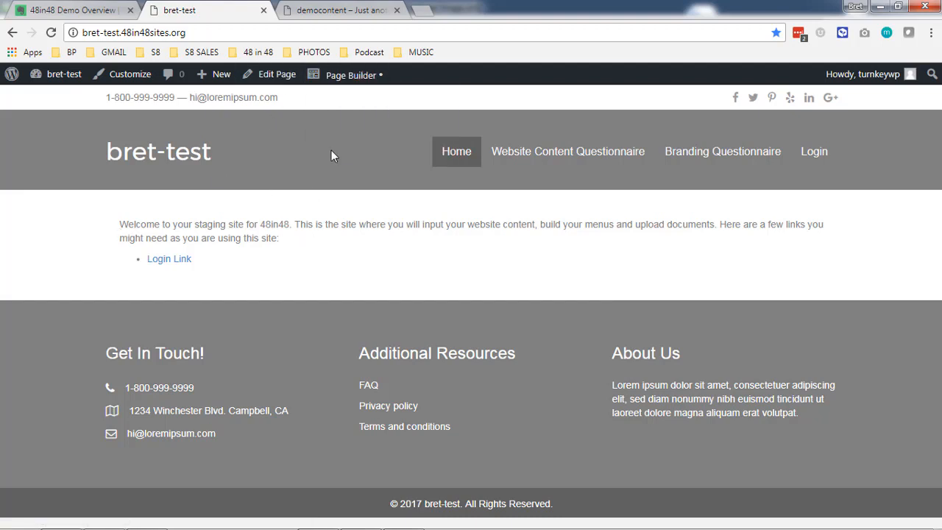
{"action": "left_click", "coordinate": [322, 20]}
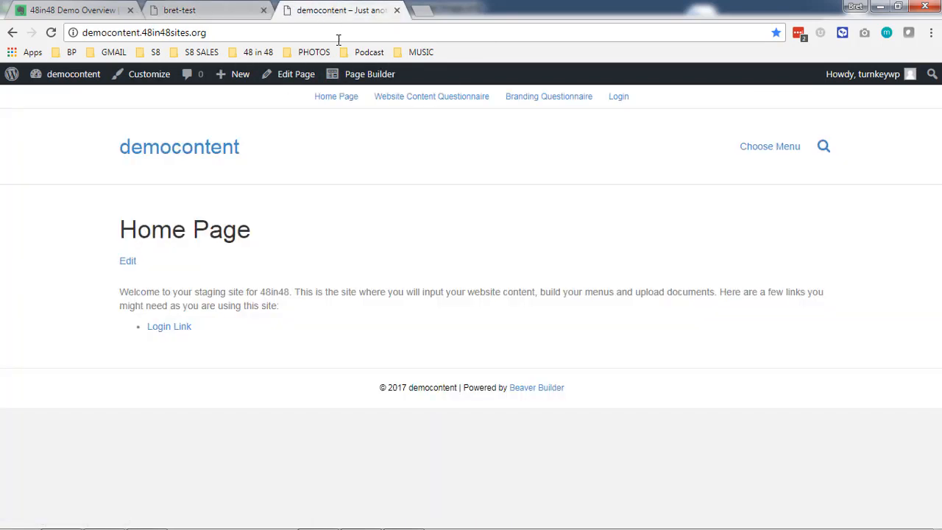
{"action": "mouse_move", "coordinate": [81, 90]}
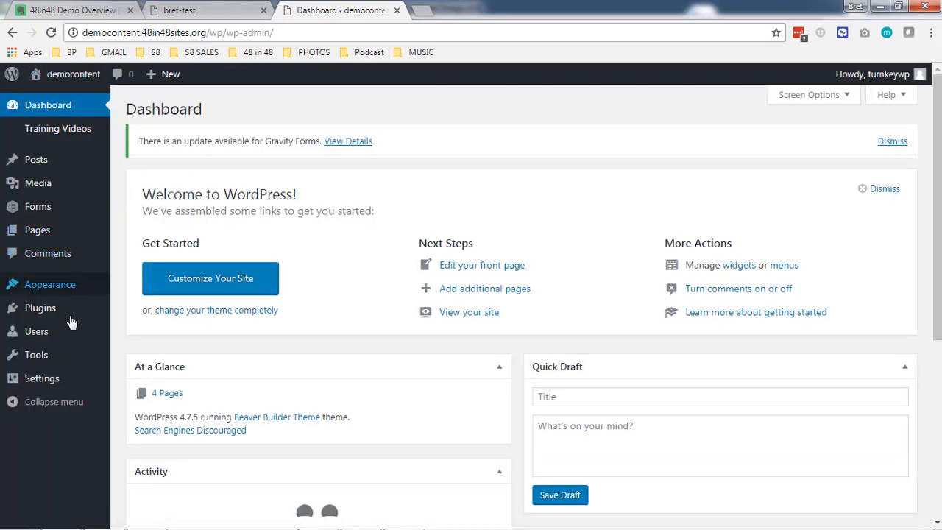
Change the Site Title to 'Good Will World Wide', empty the Tagline, and save General Settings.
{"action": "left_click", "coordinate": [57, 382]}
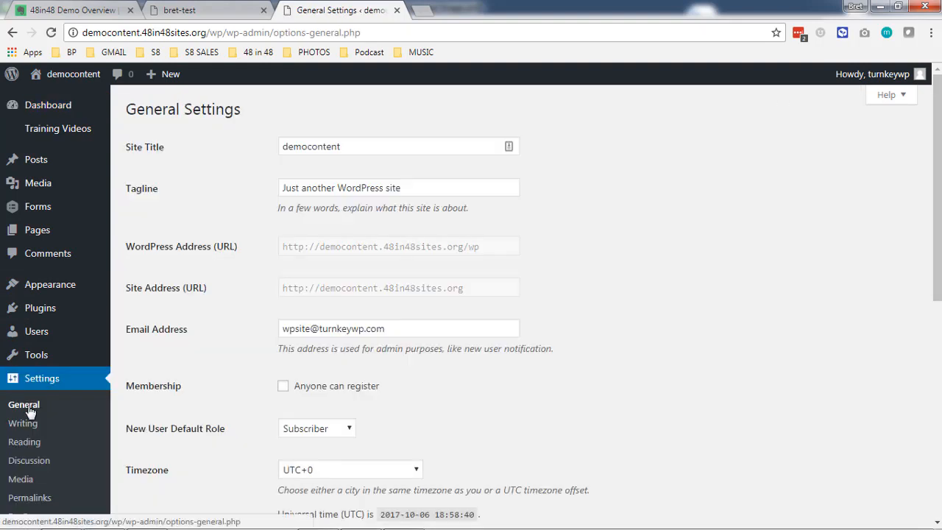
{"action": "left_click_drag", "start_coordinate": [288, 145], "coordinate": [421, 170]}
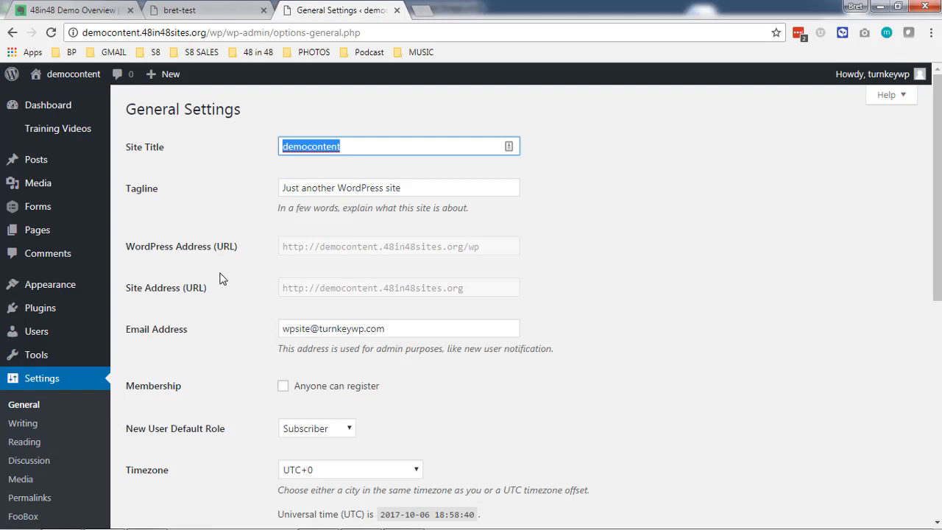
{"action": "type", "text": "Good"}
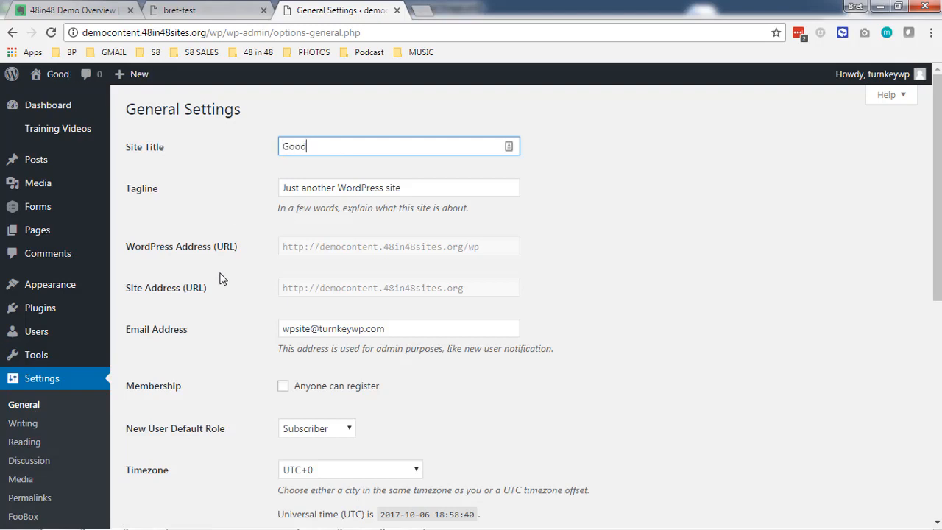
{"action": "type", "text": " Will World Wide"}
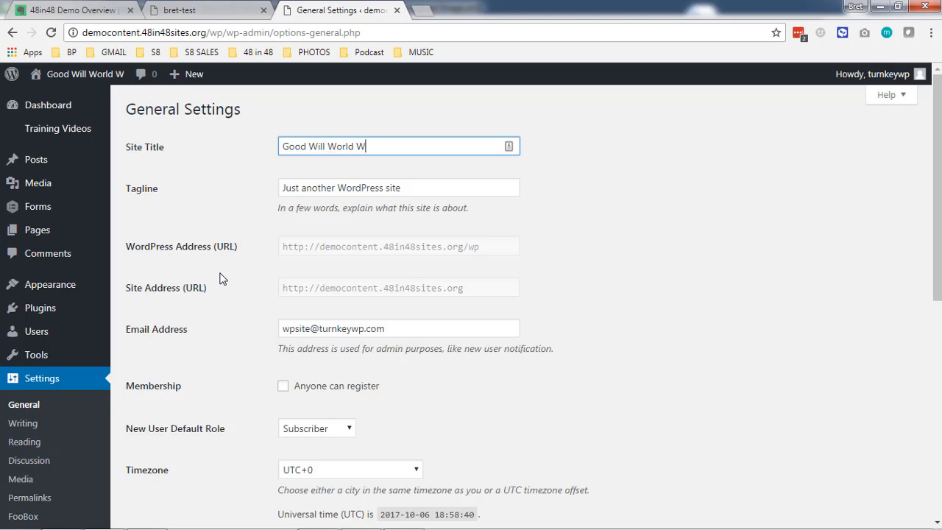
{"action": "triple_click", "coordinate": [308, 190]}
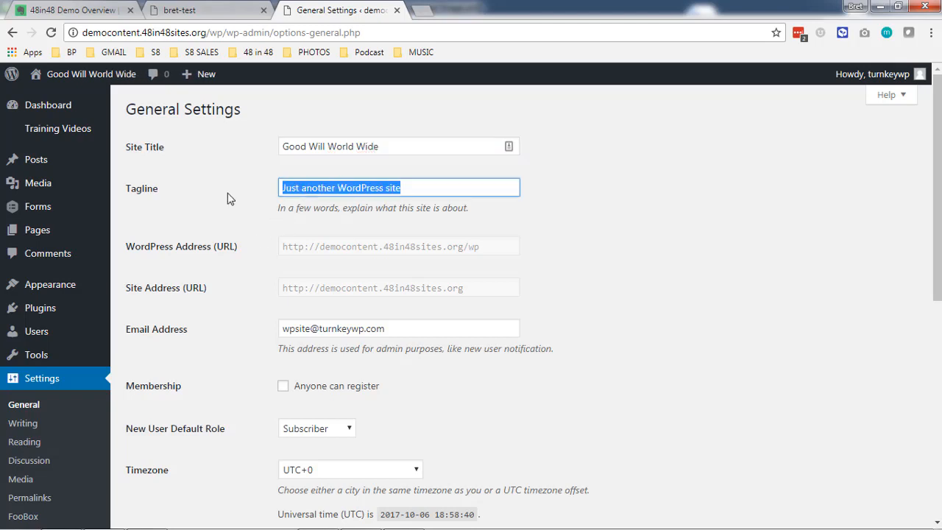
{"action": "key", "text": "BackSpace"}
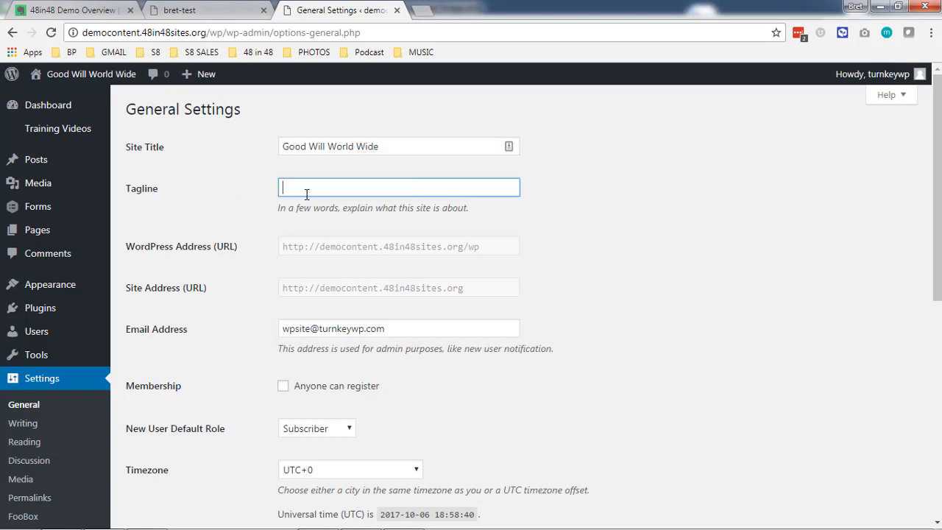
{"action": "scroll", "coordinate": [225, 235], "scroll_direction": "down", "scroll_amount": 6}
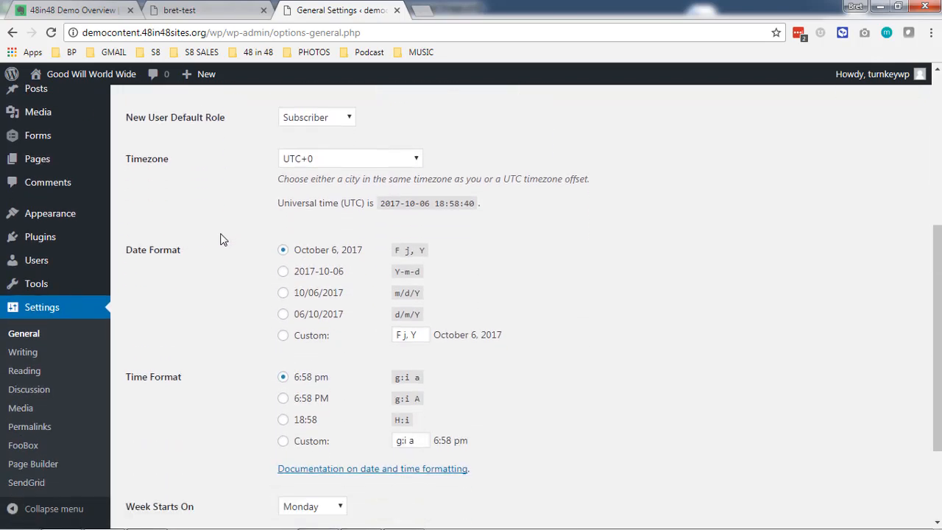
{"action": "left_click", "coordinate": [168, 457]}
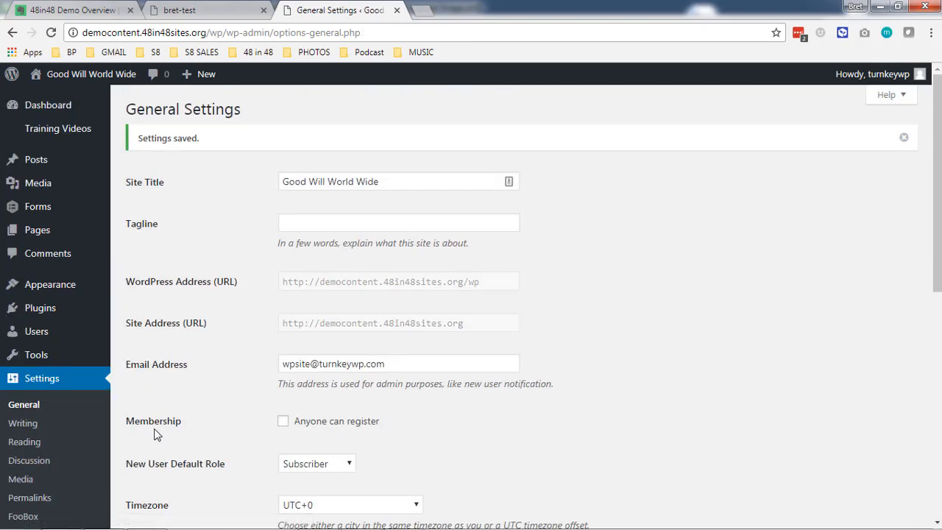
{"action": "scroll", "coordinate": [157, 429], "scroll_direction": "down", "scroll_amount": 1}
{"action": "left_click", "coordinate": [38, 374]}
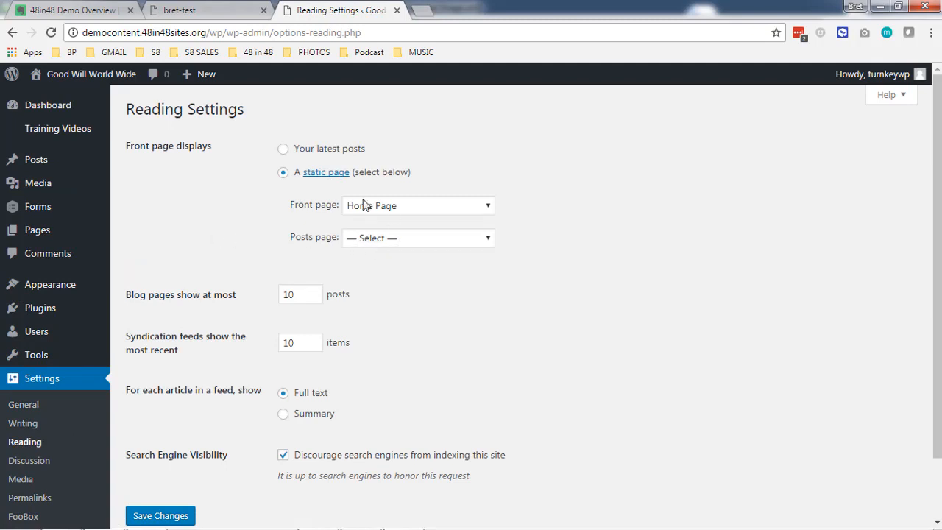
Review the Reading settings, where Home Page is the static front page, then go to Discussion settings.
{"action": "scroll", "coordinate": [248, 196], "scroll_direction": "down", "scroll_amount": 2}
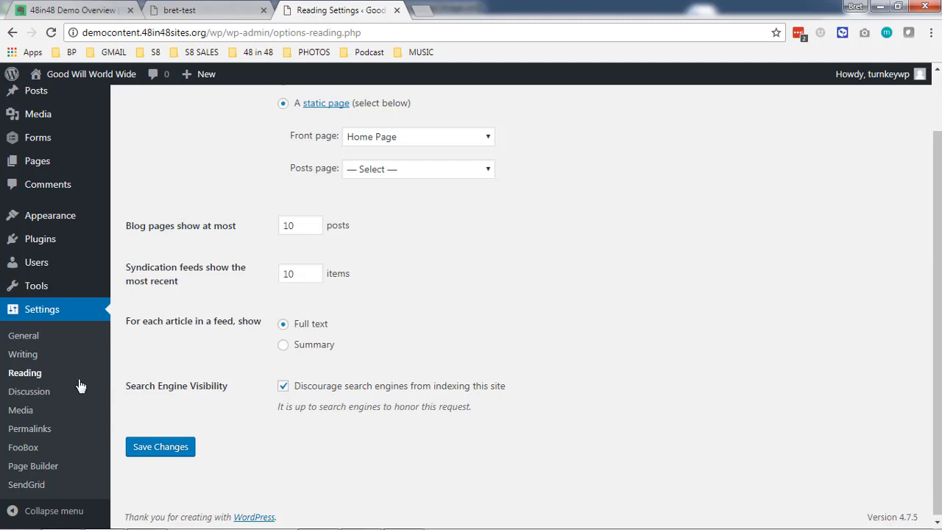
{"action": "left_click", "coordinate": [45, 390]}
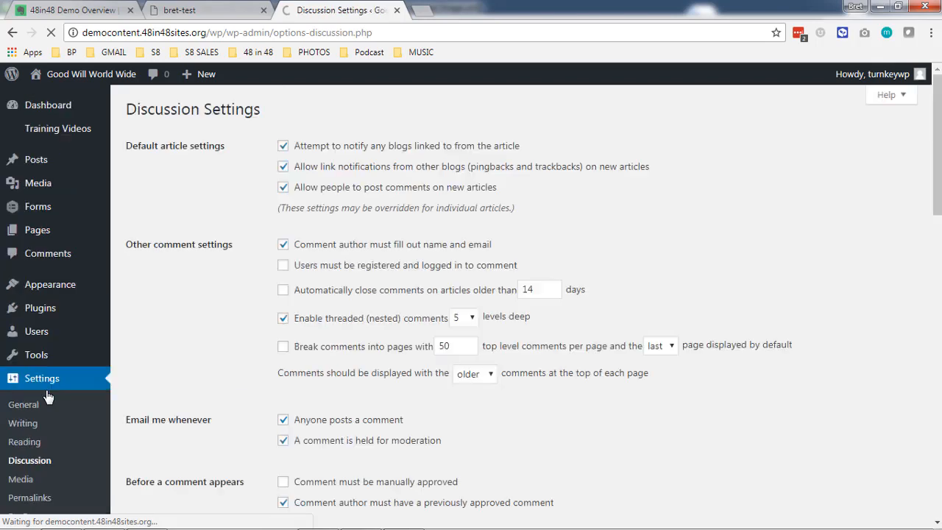
Turn off comments on new articles and save the Discussion settings.
{"action": "left_click", "coordinate": [283, 188]}
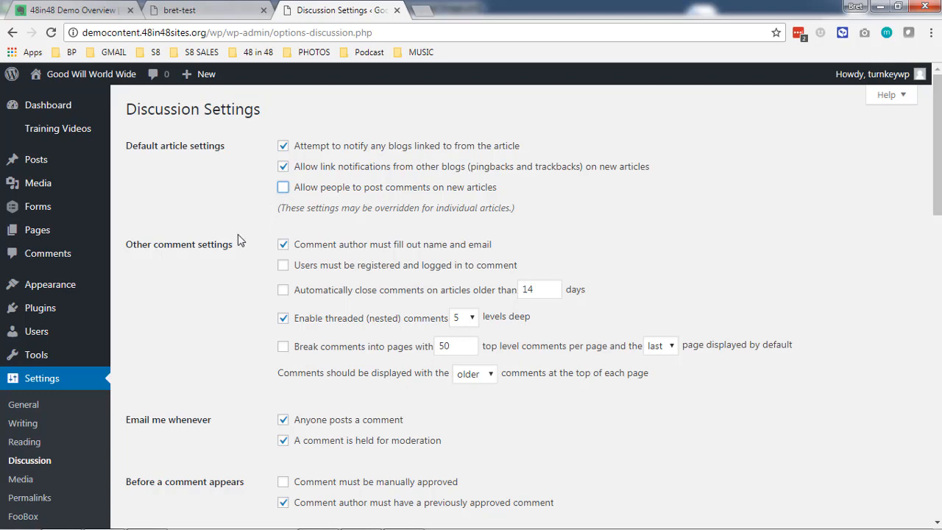
{"action": "scroll", "coordinate": [244, 250], "scroll_direction": "down", "scroll_amount": 15}
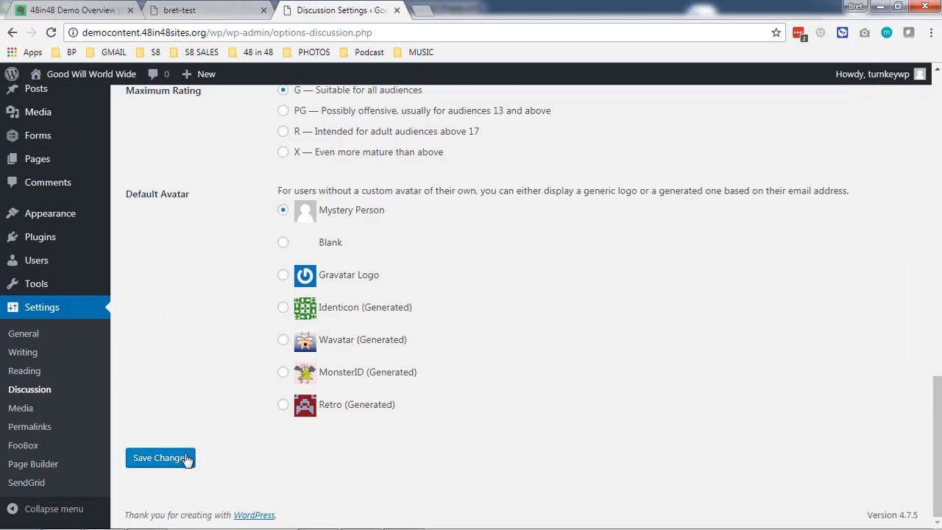
{"action": "left_click", "coordinate": [186, 458]}
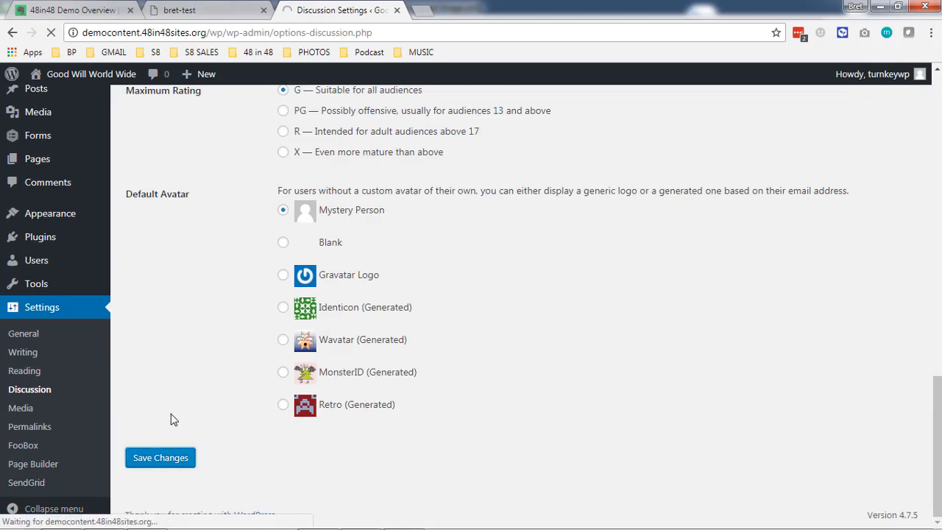
{"action": "scroll", "coordinate": [167, 409], "scroll_direction": "down", "scroll_amount": 3}
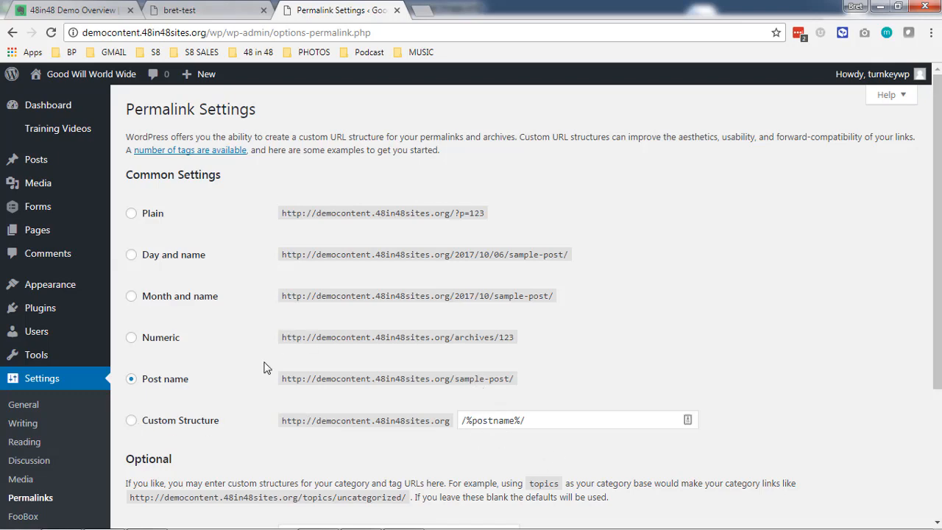
Save the Post name permalink structure, then go to the Forms list.
{"action": "scroll", "coordinate": [266, 368], "scroll_direction": "down", "scroll_amount": 2}
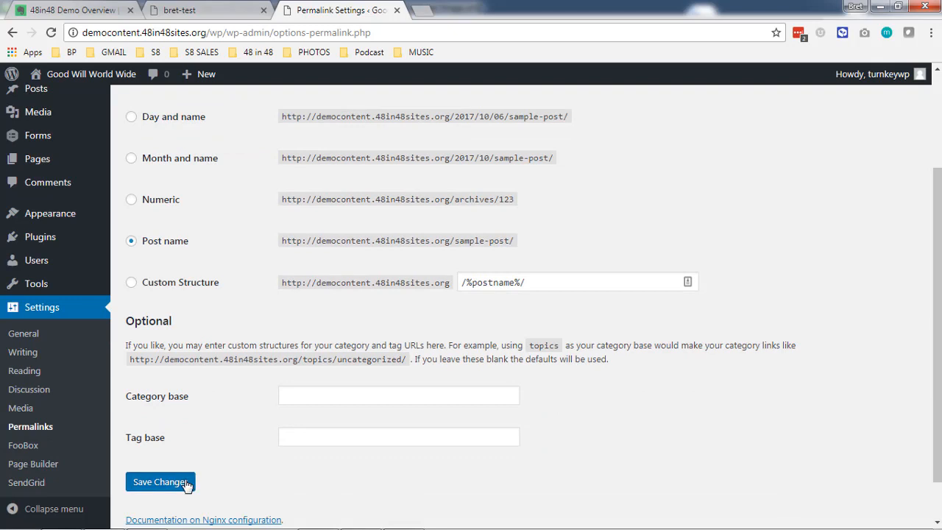
{"action": "left_click", "coordinate": [187, 485]}
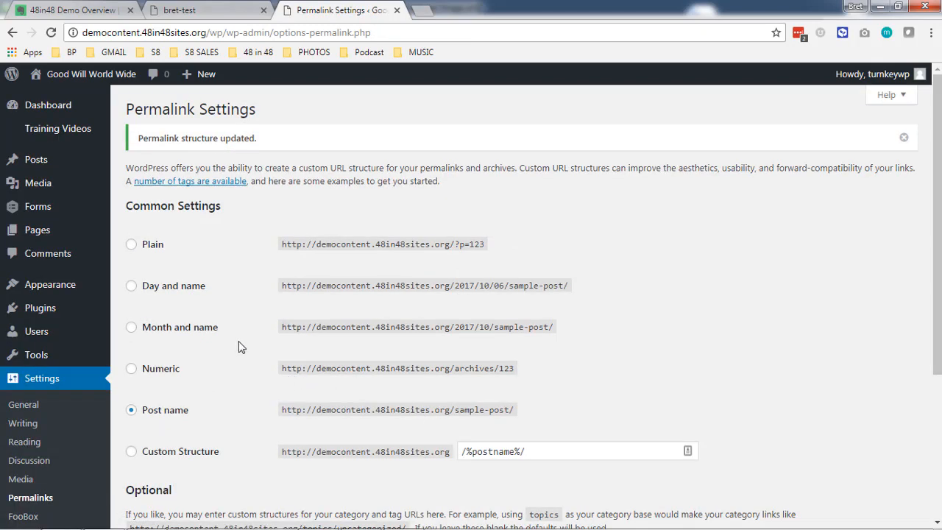
{"action": "left_click", "coordinate": [57, 209]}
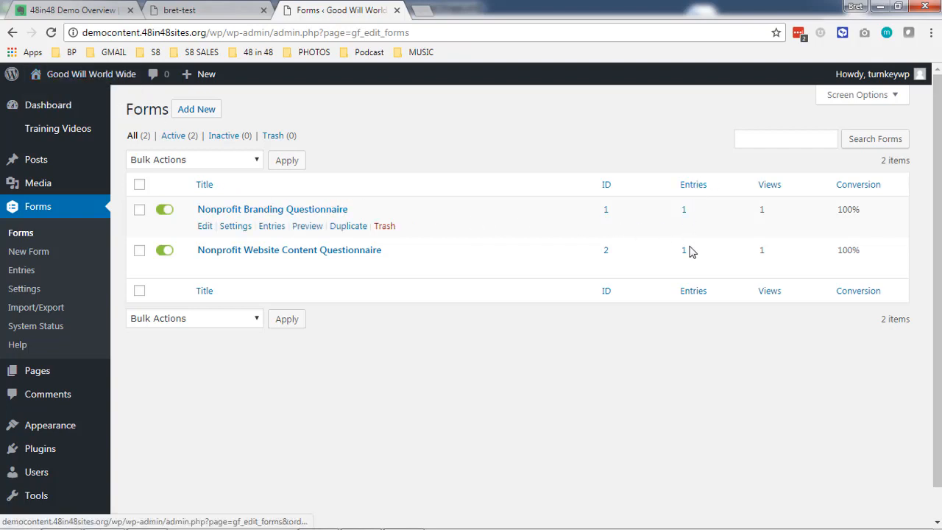
Inspect the Nonprofit Branding Questionnaire's entry, then list the Nonprofit Website Content Questionnaire's entries.
{"action": "left_click", "coordinate": [684, 210]}
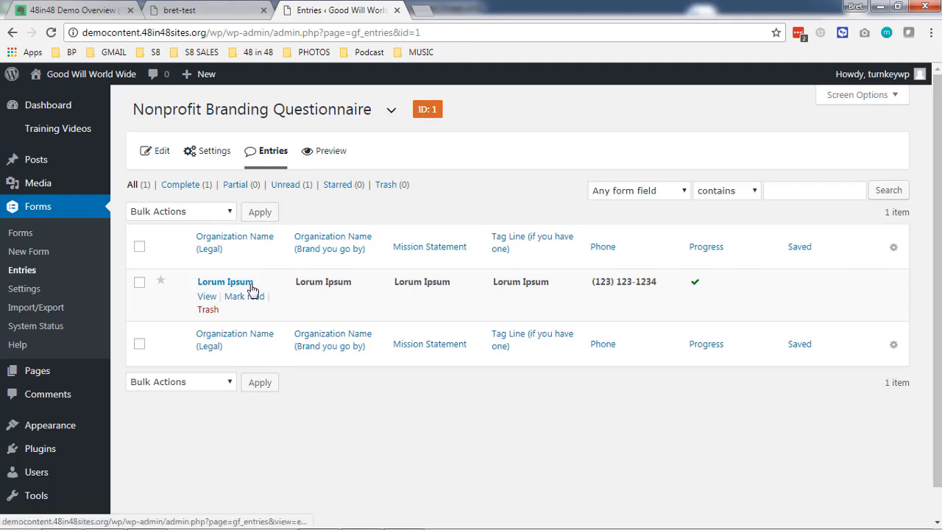
{"action": "left_click", "coordinate": [206, 298]}
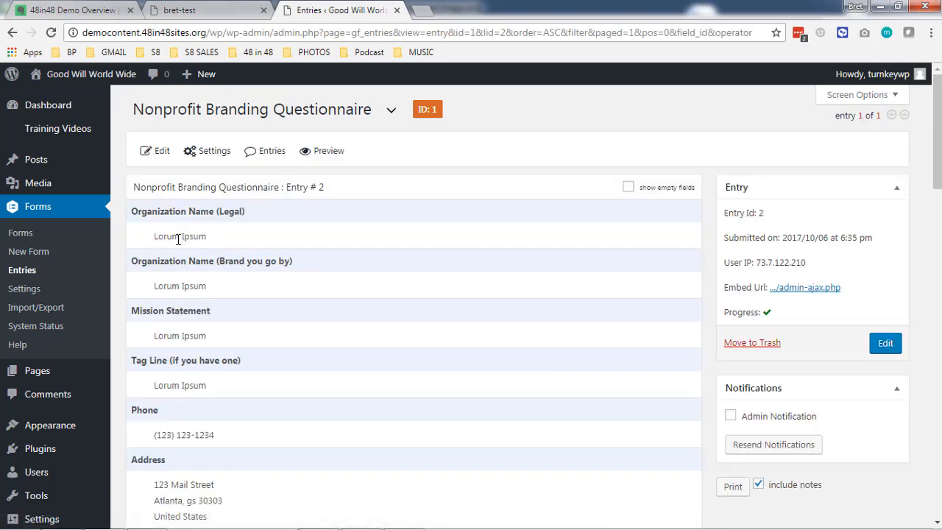
{"action": "scroll", "coordinate": [177, 250], "scroll_direction": "down", "scroll_amount": 6}
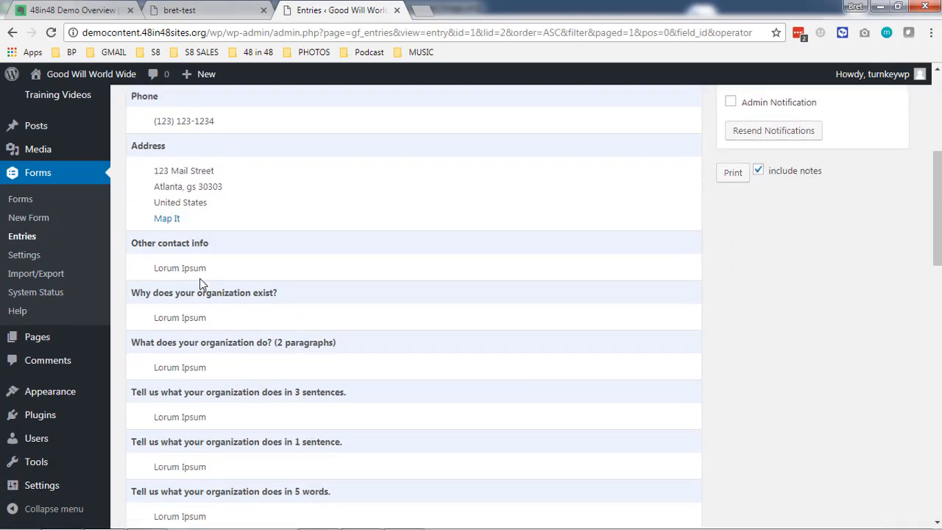
{"action": "scroll", "coordinate": [273, 331], "scroll_direction": "down", "scroll_amount": 6}
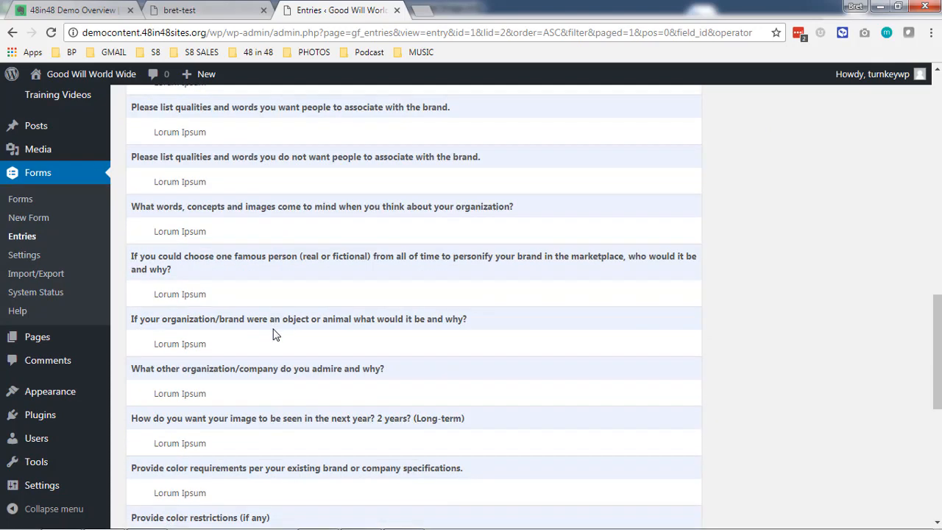
{"action": "scroll", "coordinate": [273, 331], "scroll_direction": "up", "scroll_amount": 7}
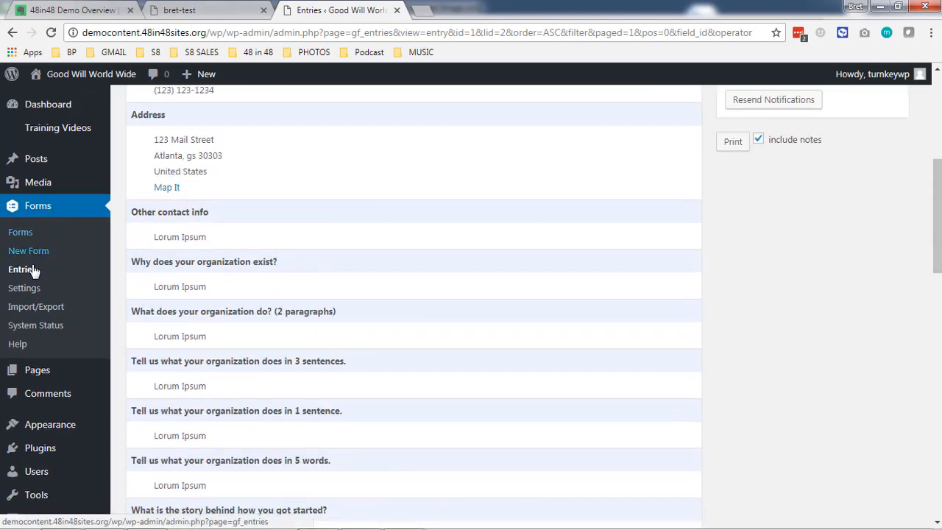
{"action": "left_click", "coordinate": [32, 273]}
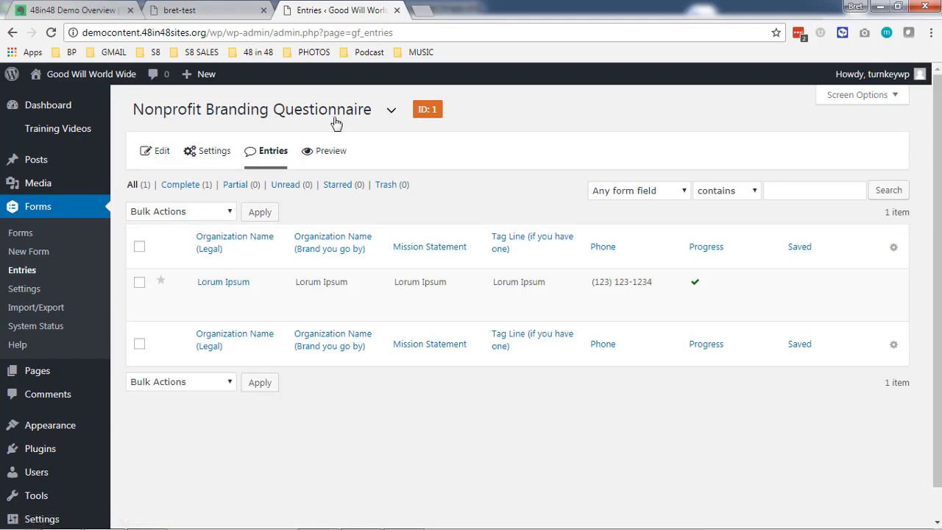
{"action": "left_click", "coordinate": [389, 111]}
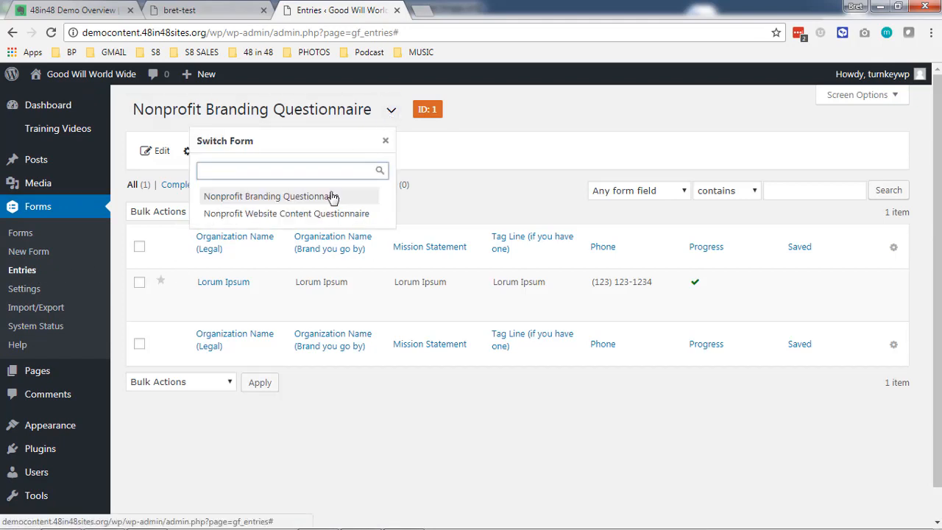
{"action": "left_click", "coordinate": [326, 214]}
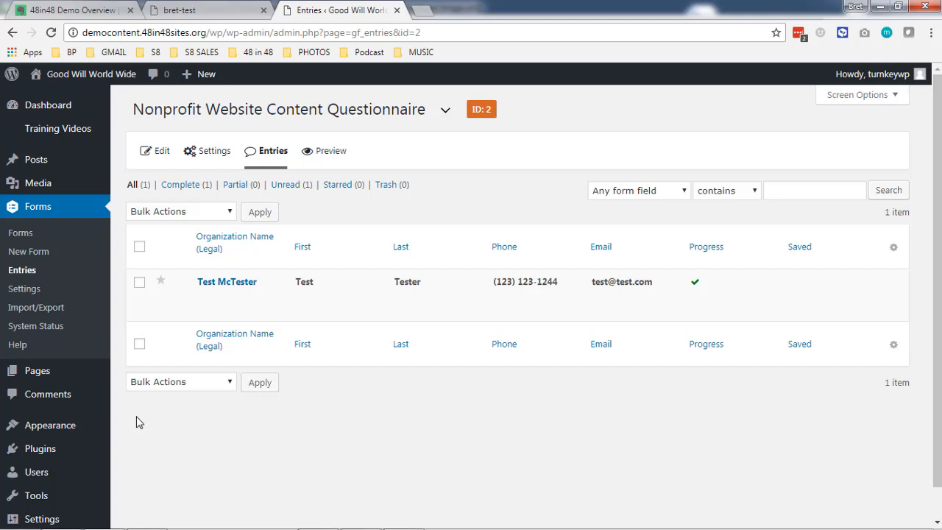
Activate the WordPress Importer plugin in the Plugins list.
{"action": "mouse_move", "coordinate": [12, 156]}
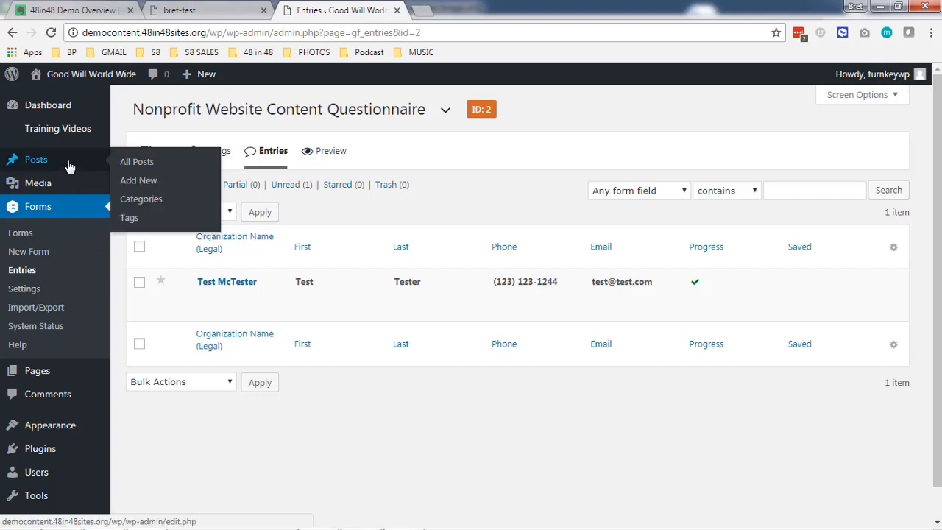
{"action": "left_click", "coordinate": [68, 167]}
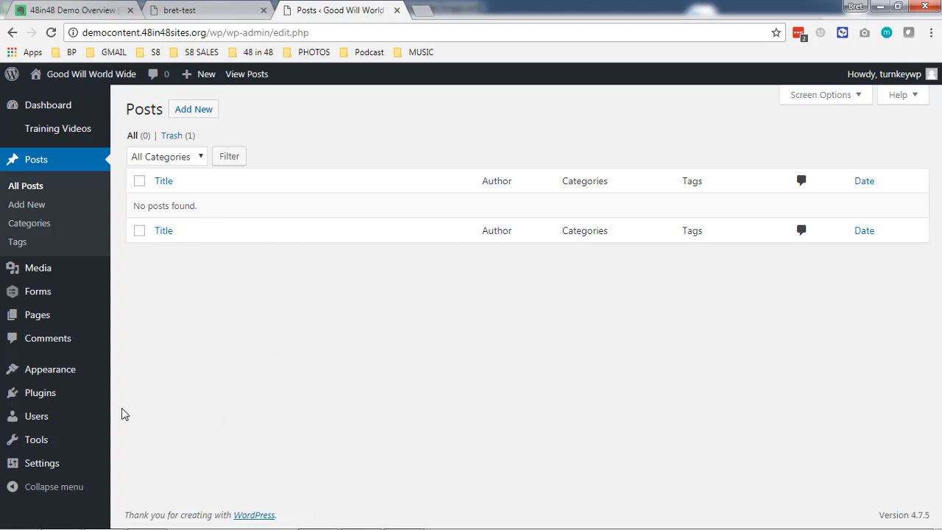
{"action": "mouse_move", "coordinate": [73, 442]}
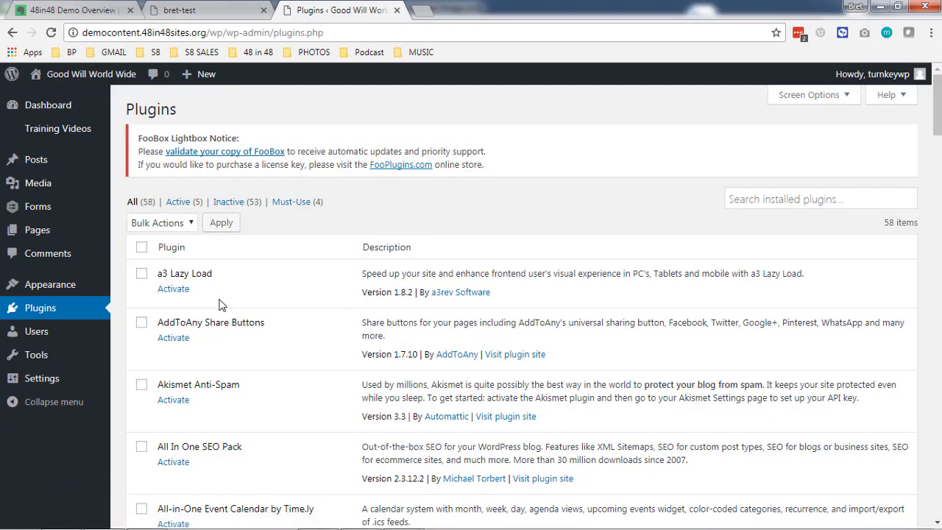
{"action": "scroll", "coordinate": [221, 305], "scroll_direction": "down", "scroll_amount": 20}
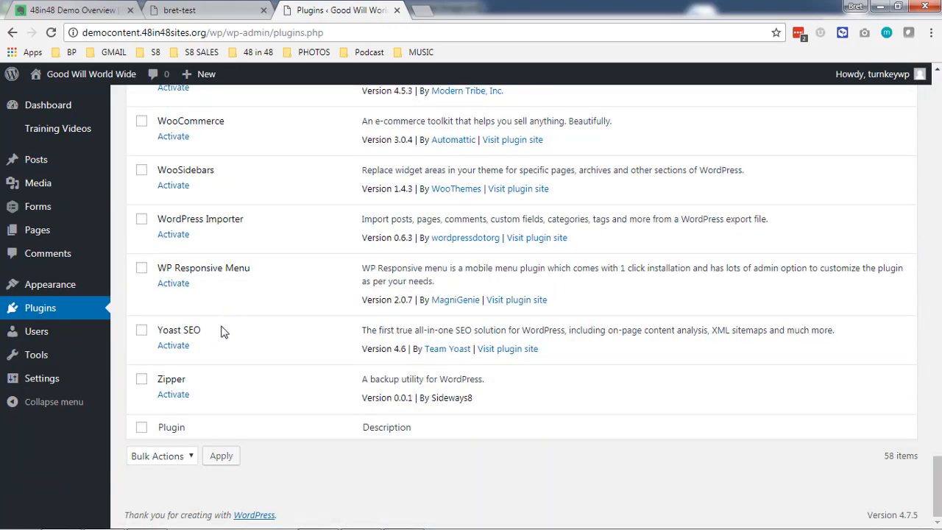
{"action": "left_click", "coordinate": [183, 234]}
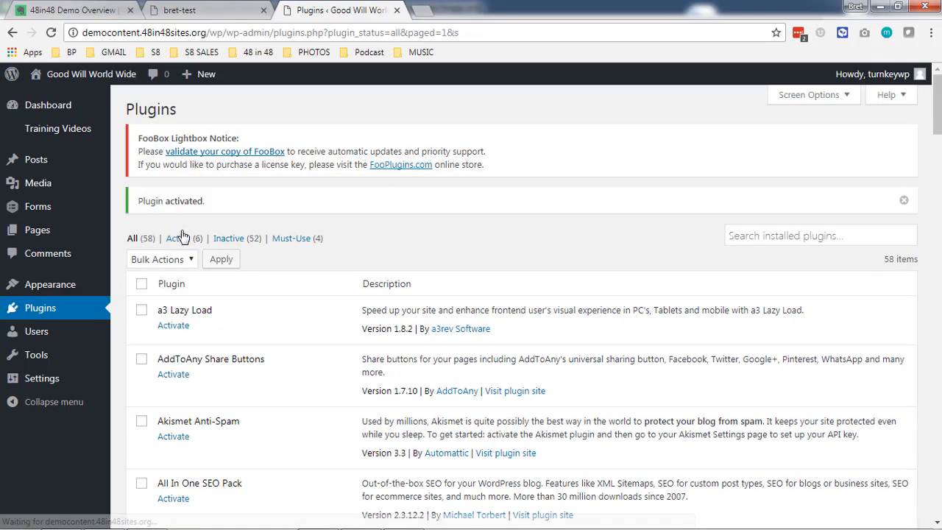
In the WordPress importer, choose '3 Posts with Featured Image.xml' from the Dropbox Plugins folder.
{"action": "mouse_move", "coordinate": [94, 363]}
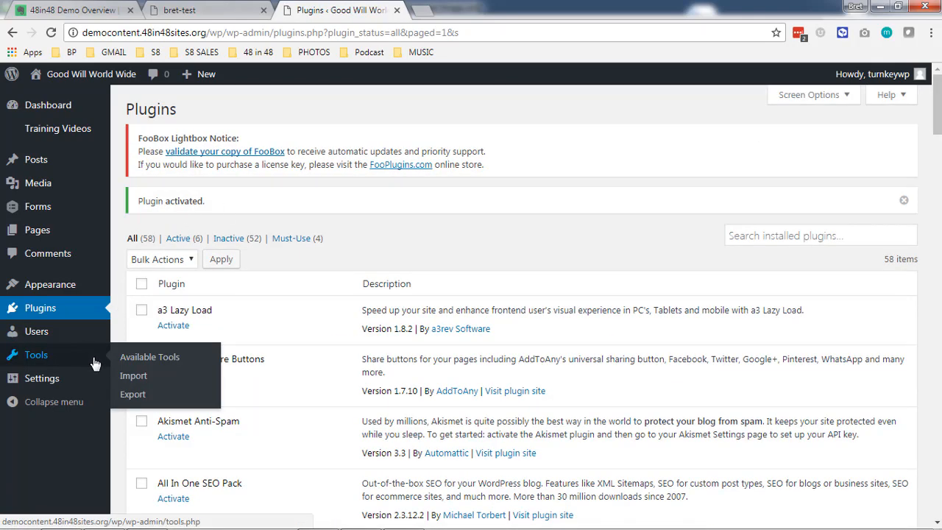
{"action": "left_click", "coordinate": [127, 377]}
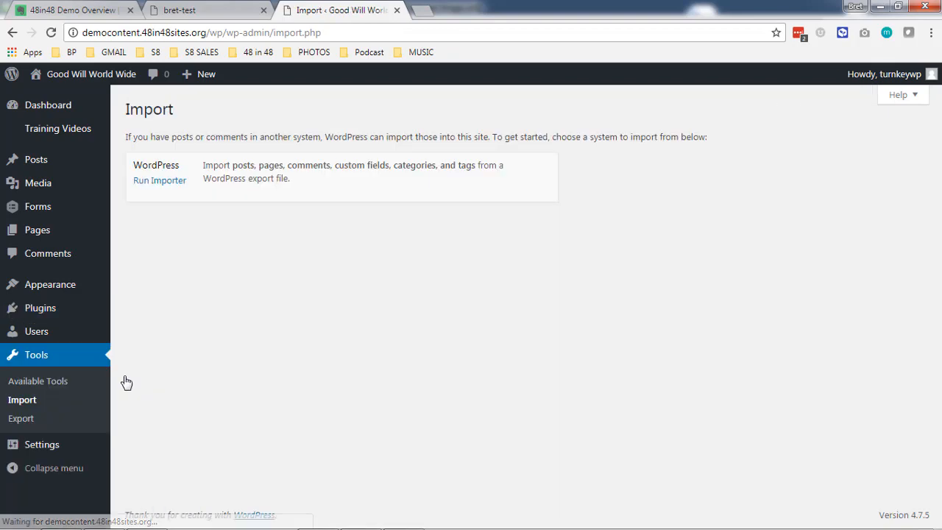
{"action": "left_click", "coordinate": [165, 187]}
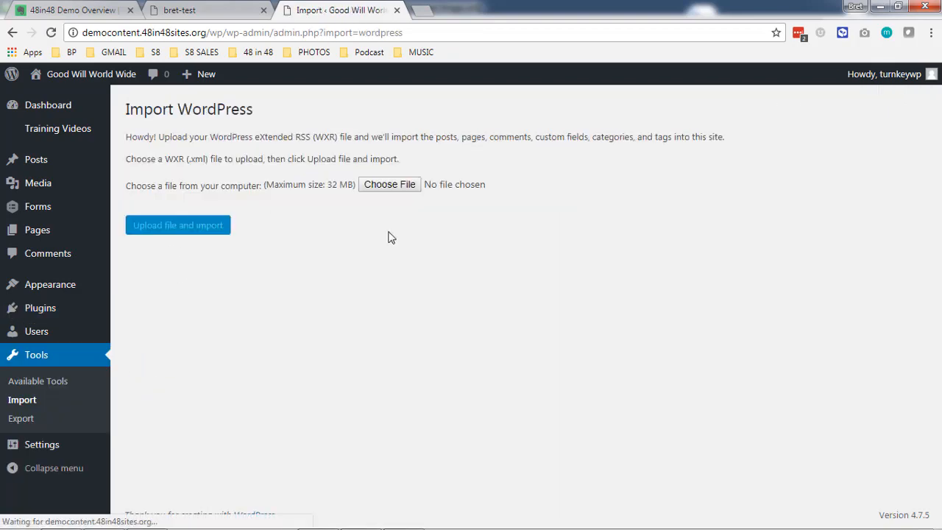
{"action": "left_click", "coordinate": [387, 188]}
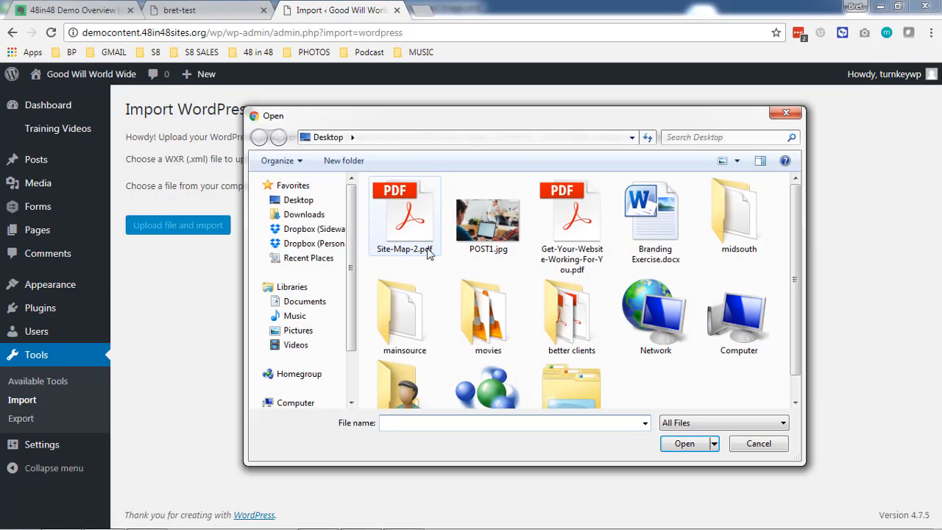
{"action": "left_click", "coordinate": [326, 231]}
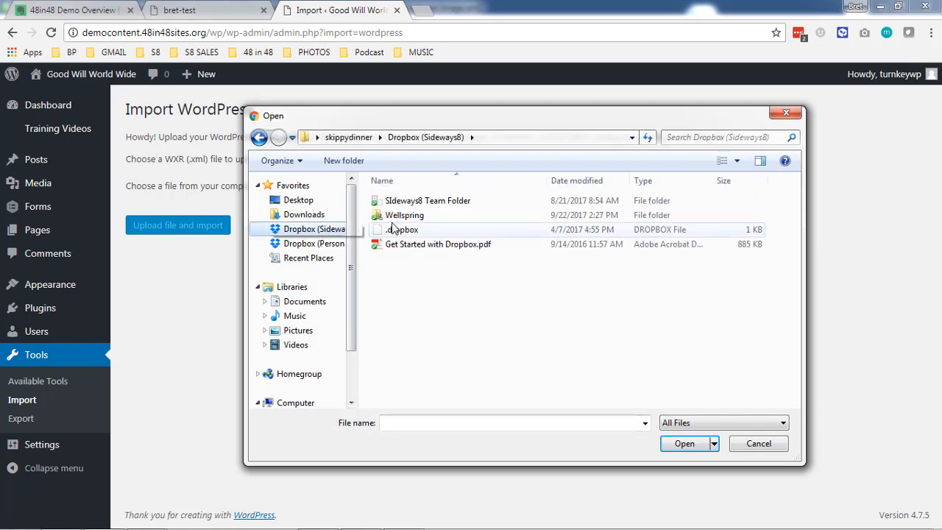
{"action": "double_click", "coordinate": [402, 200]}
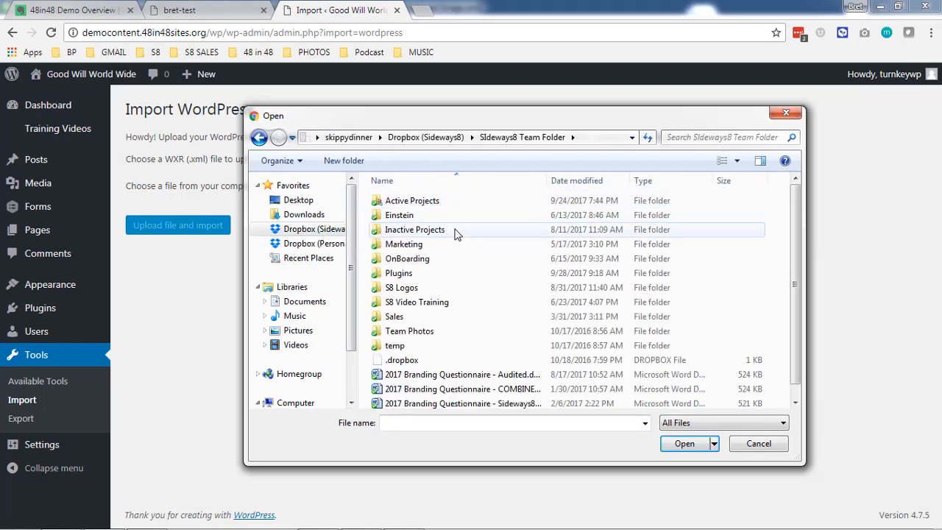
{"action": "double_click", "coordinate": [420, 273]}
{"action": "scroll", "coordinate": [425, 276], "scroll_direction": "down", "scroll_amount": 2}
{"action": "left_click", "coordinate": [418, 244]}
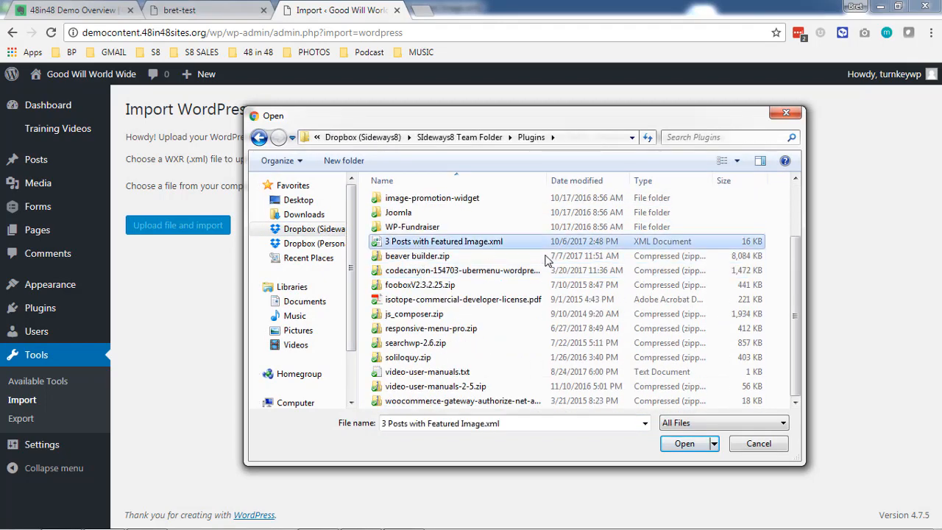
{"action": "left_click", "coordinate": [683, 446]}
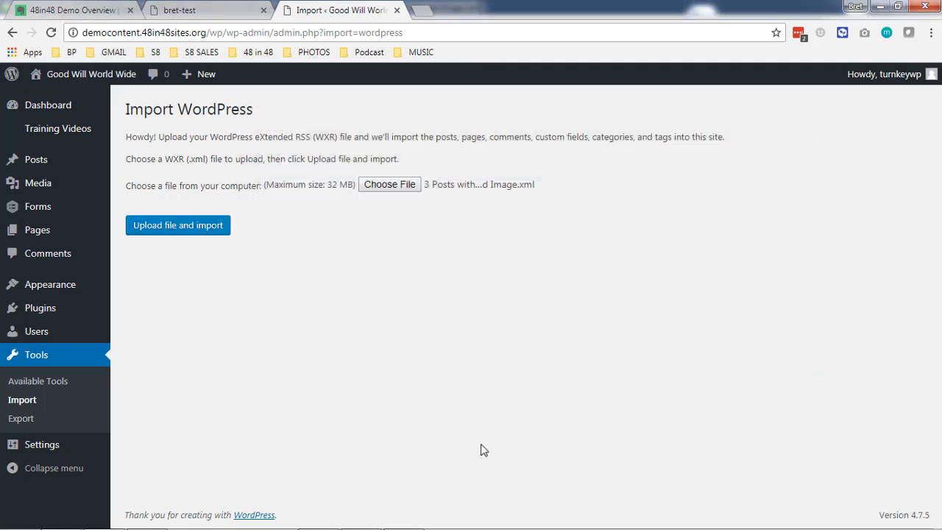
Upload the file, include attachments, assign posts to the existing user, and run the import.
{"action": "left_click", "coordinate": [203, 231]}
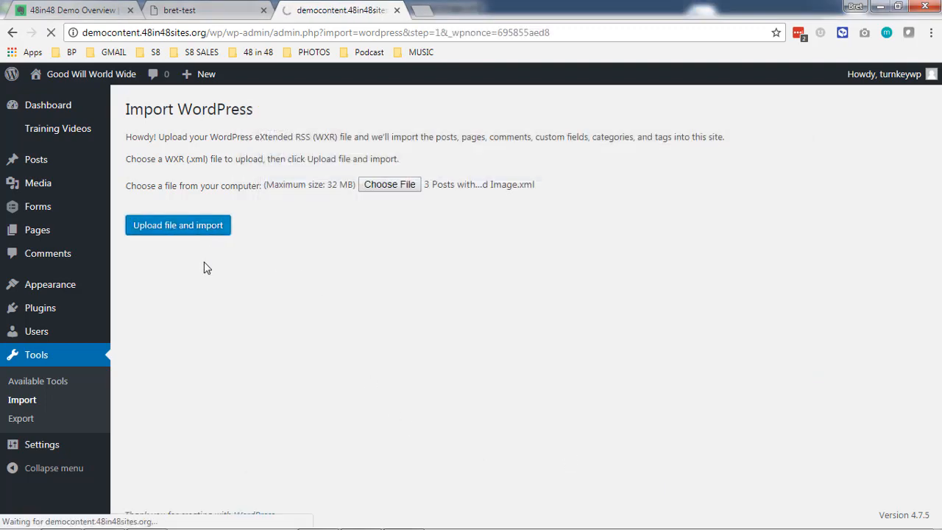
{"action": "left_click", "coordinate": [214, 314]}
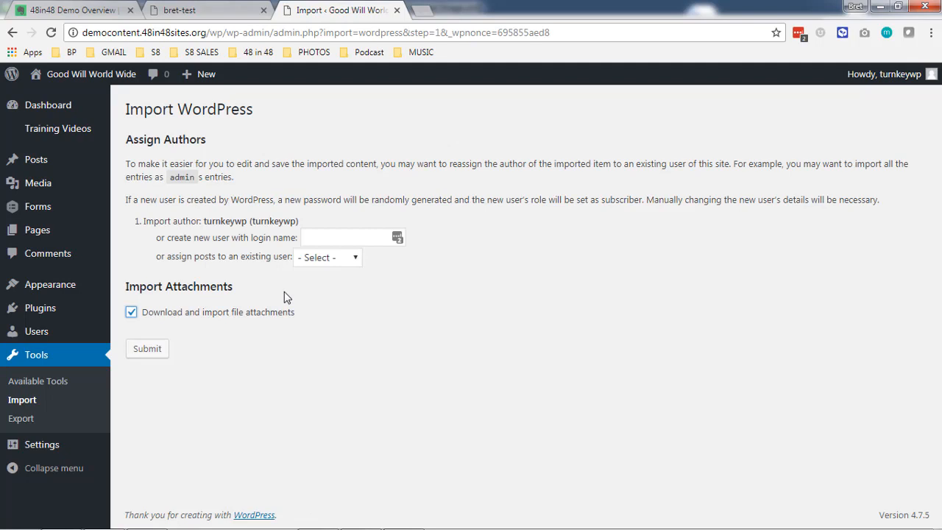
{"action": "left_click", "coordinate": [328, 259]}
{"action": "left_click", "coordinate": [330, 318]}
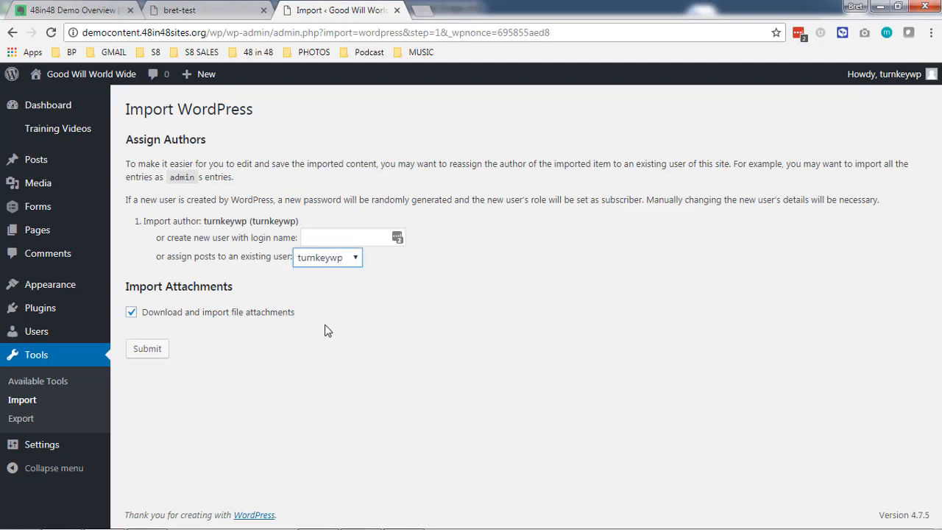
{"action": "left_click", "coordinate": [147, 350]}
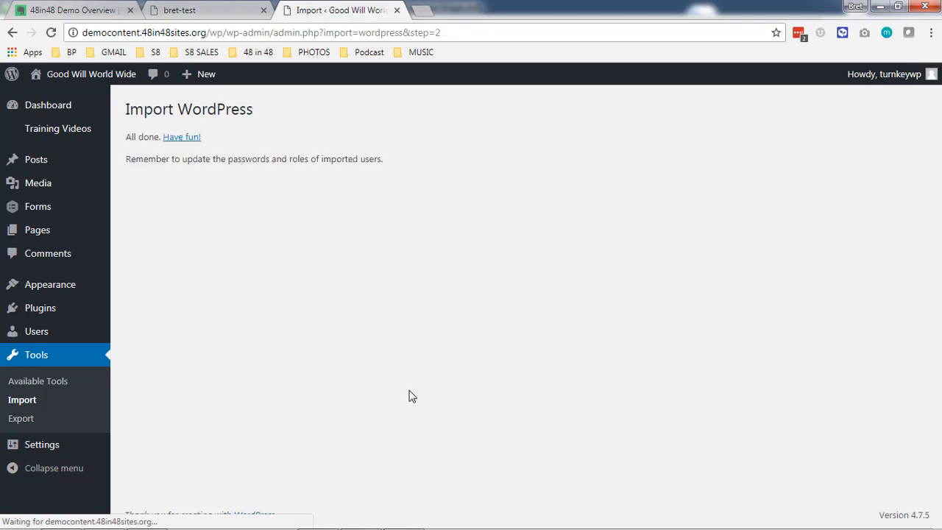
Open 'This is a first post' for editing from the Posts list.
{"action": "left_click", "coordinate": [42, 164]}
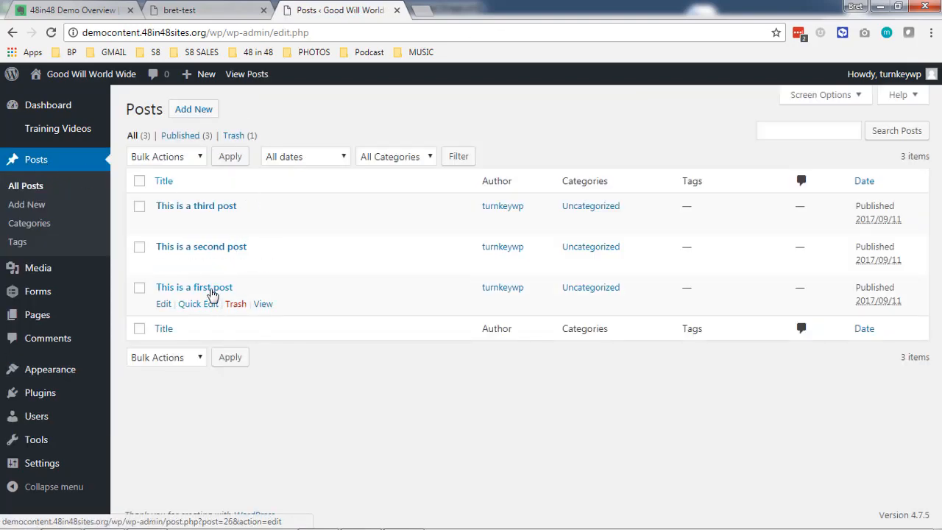
{"action": "left_click", "coordinate": [210, 288]}
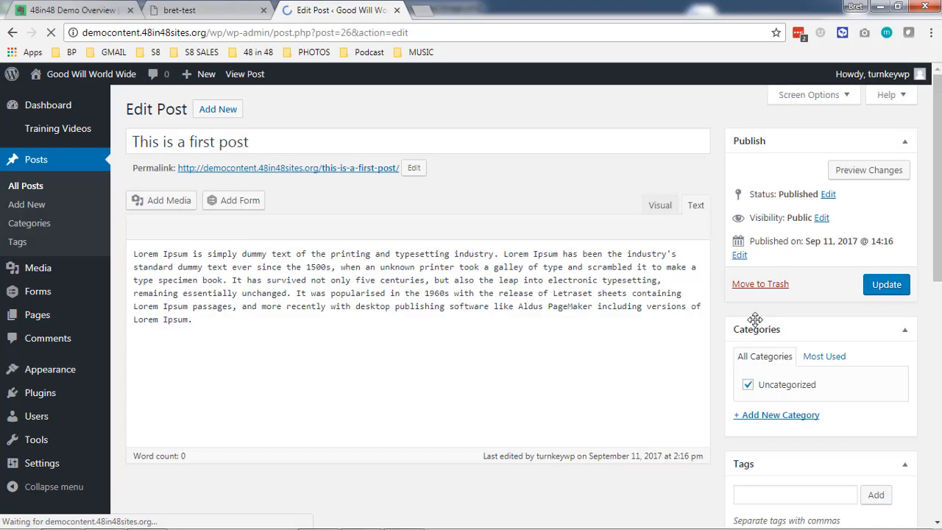
{"action": "scroll", "coordinate": [750, 324], "scroll_direction": "down", "scroll_amount": 10}
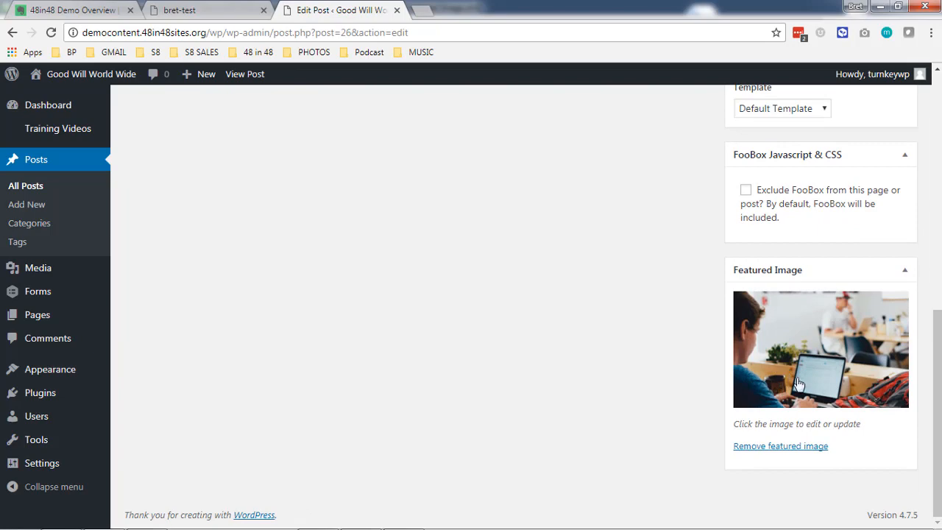
Check the imported post's featured image and text, then go to the Media Library.
{"action": "scroll", "coordinate": [303, 324], "scroll_direction": "up", "scroll_amount": 4}
{"action": "scroll", "coordinate": [303, 323], "scroll_direction": "up", "scroll_amount": 3}
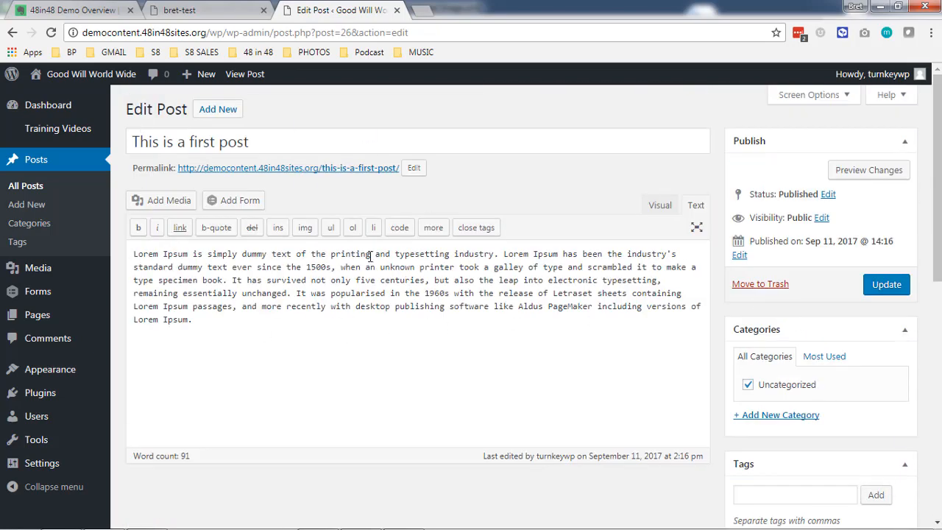
{"action": "mouse_move", "coordinate": [54, 272]}
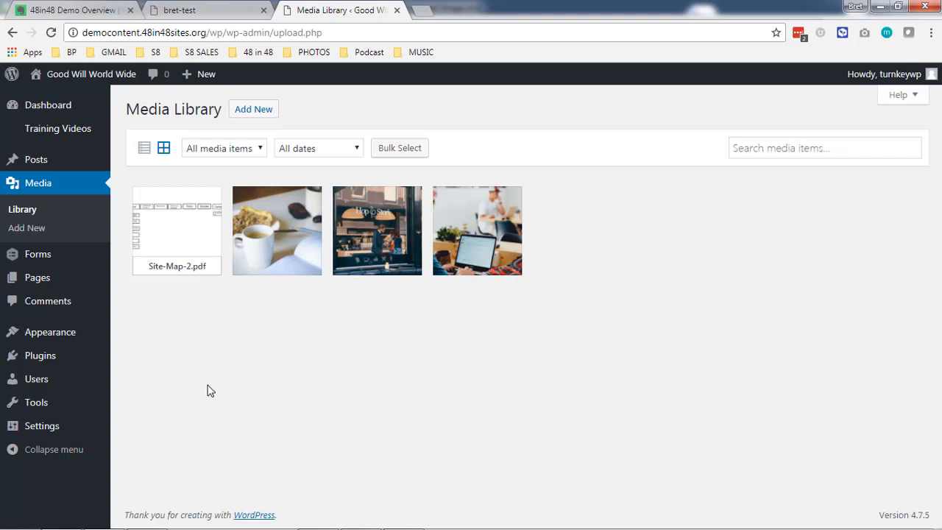
Preview the Site-Map-2.pdf attachment details, close them, and go to All Pages.
{"action": "left_click", "coordinate": [179, 236]}
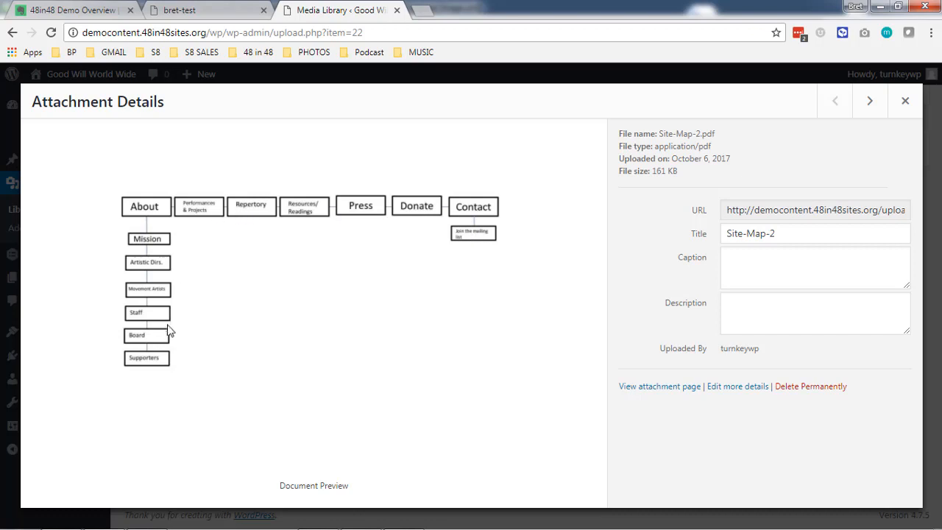
{"action": "left_click", "coordinate": [905, 100]}
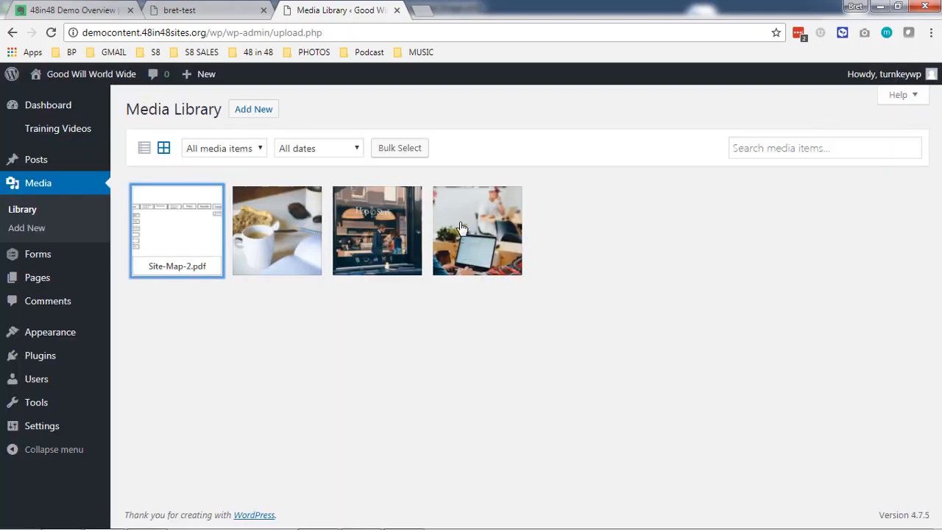
{"action": "mouse_move", "coordinate": [67, 288]}
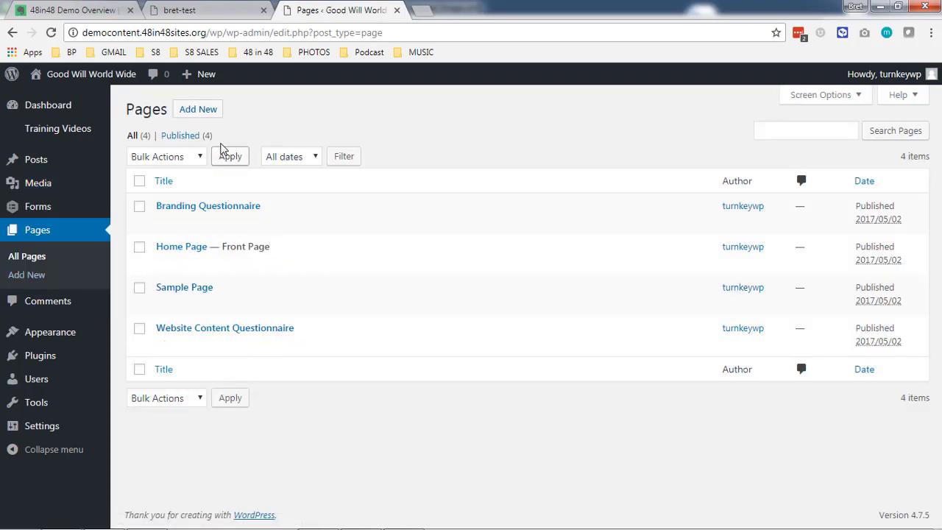
Open three blank new-page editors in separate tabs.
{"action": "right_click", "coordinate": [201, 113]}
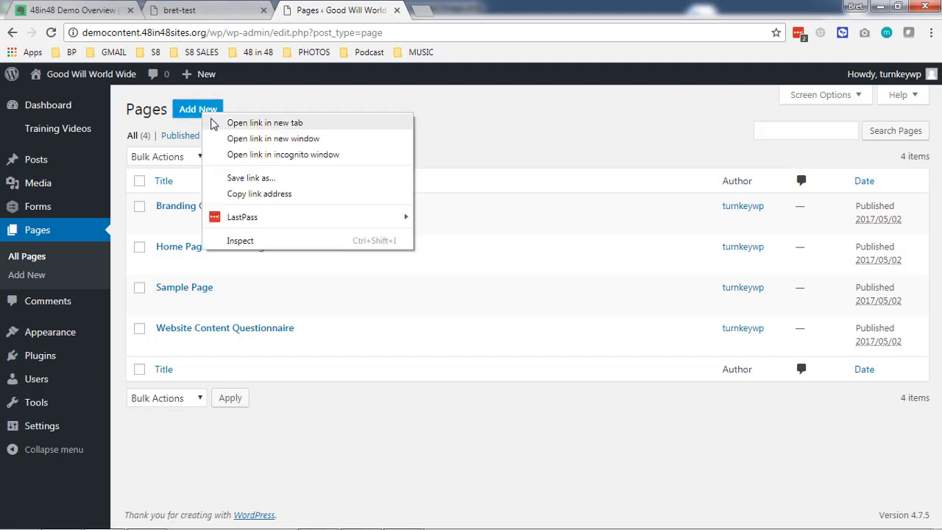
{"action": "left_click", "coordinate": [212, 123]}
{"action": "right_click", "coordinate": [211, 117]}
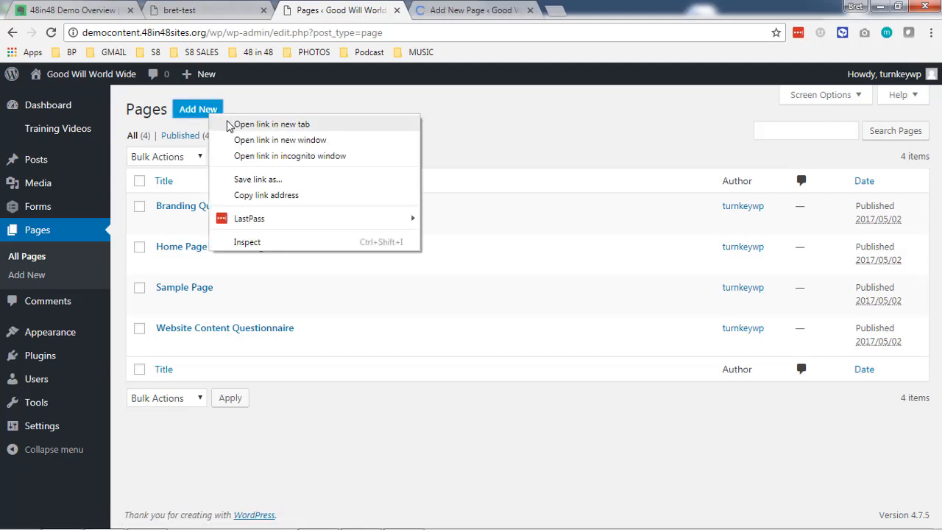
{"action": "left_click", "coordinate": [213, 123]}
{"action": "right_click", "coordinate": [211, 120]}
{"action": "left_click", "coordinate": [214, 124]}
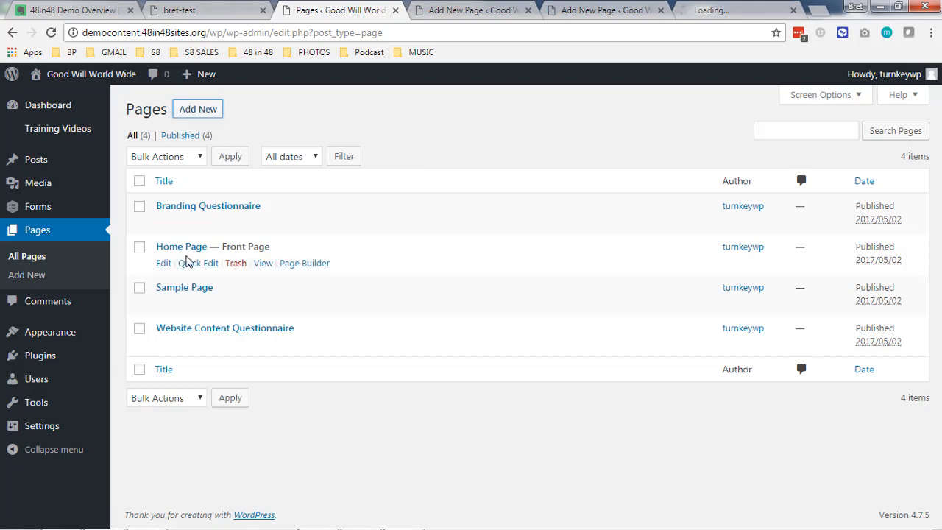
Publish the About, Contact and Board of Directors pages.
{"action": "left_click", "coordinate": [464, 11]}
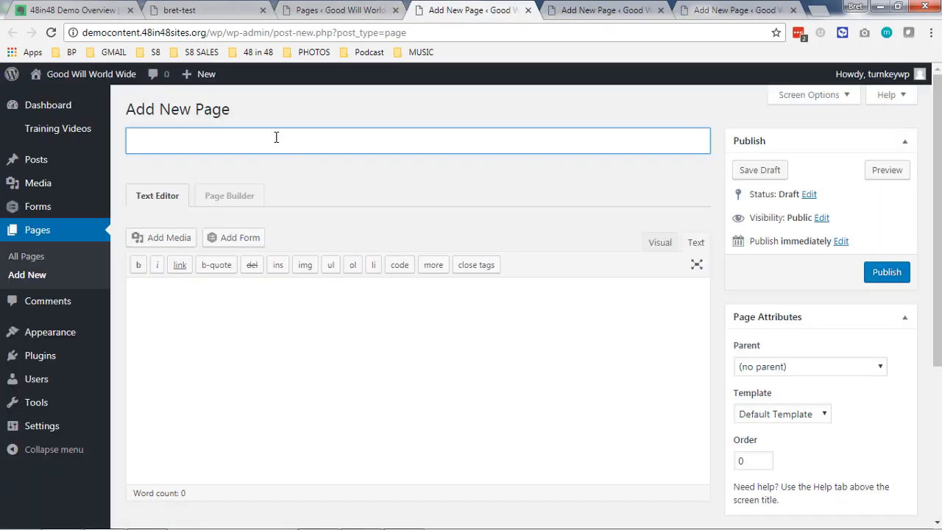
{"action": "left_click", "coordinate": [886, 271]}
{"action": "left_click", "coordinate": [609, 10]}
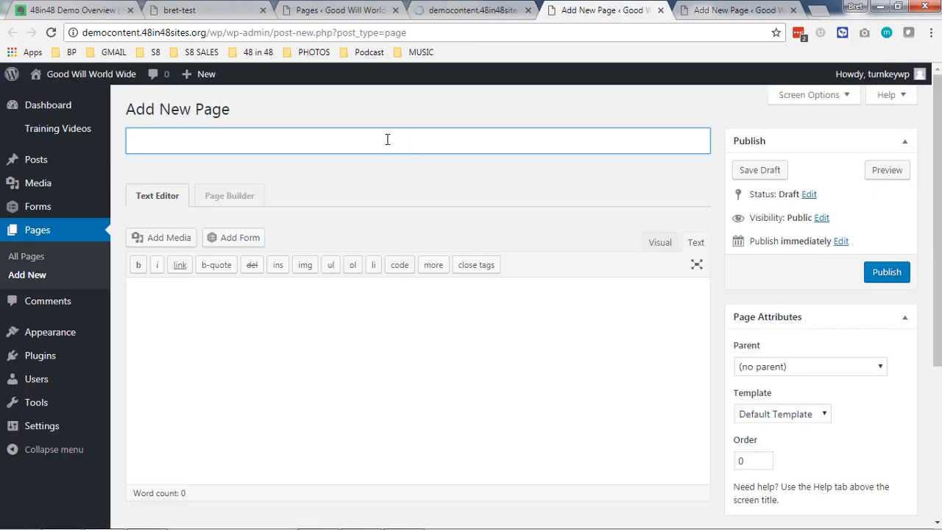
{"action": "type", "text": "Contact"}
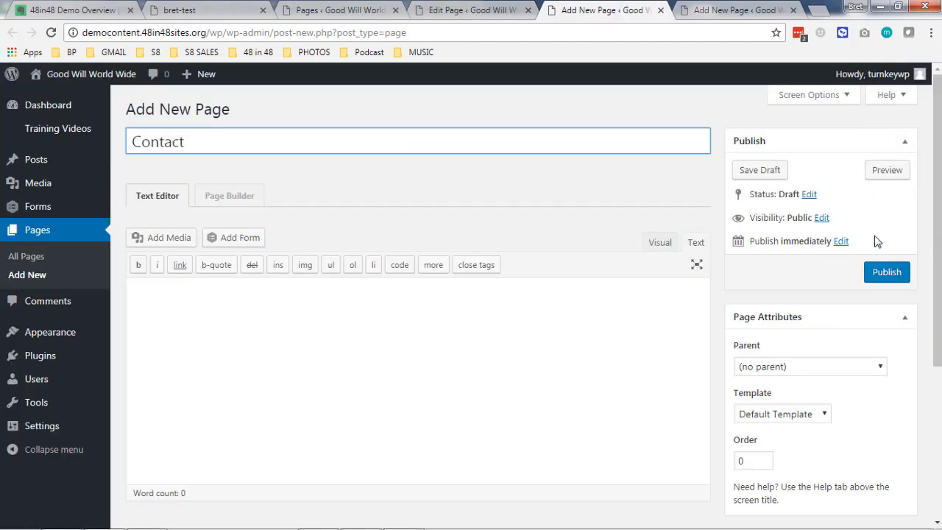
{"action": "left_click", "coordinate": [886, 272]}
{"action": "left_click", "coordinate": [703, 11]}
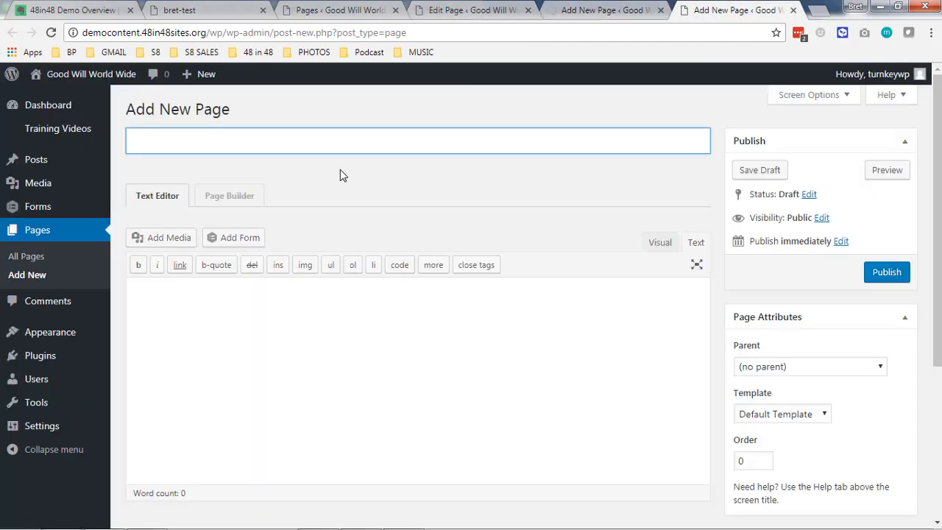
{"action": "type", "text": "Board of Directors"}
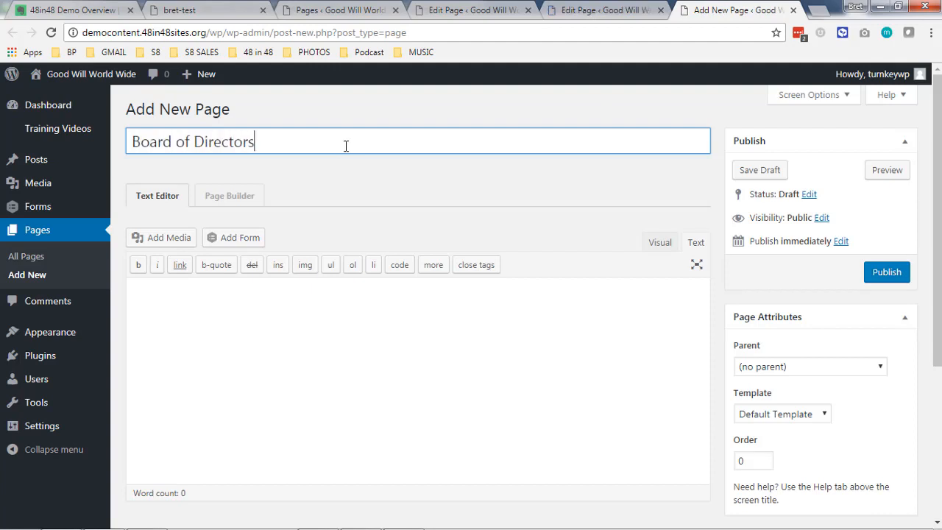
{"action": "left_click", "coordinate": [906, 281]}
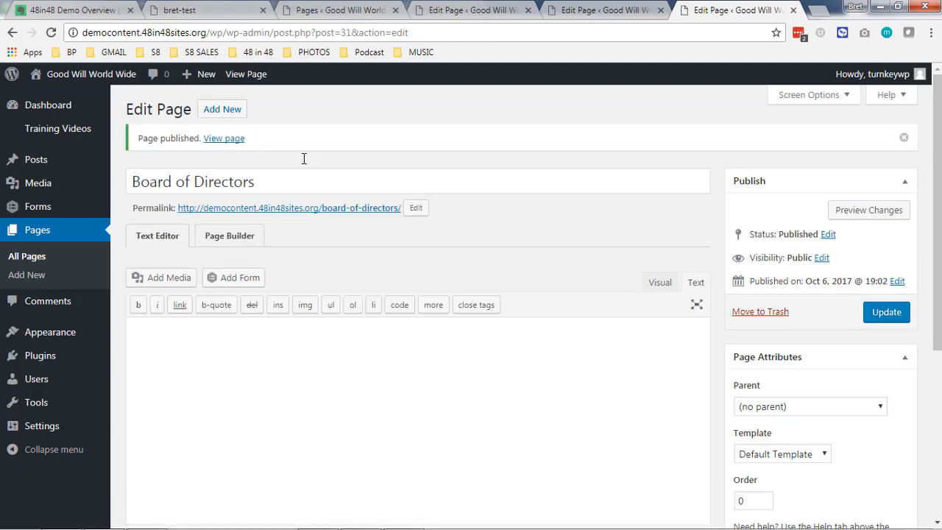
Close the three new-page tabs and reload the Pages list.
{"action": "left_click", "coordinate": [610, 20]}
{"action": "left_click", "coordinate": [660, 11]}
{"action": "left_click", "coordinate": [661, 11]}
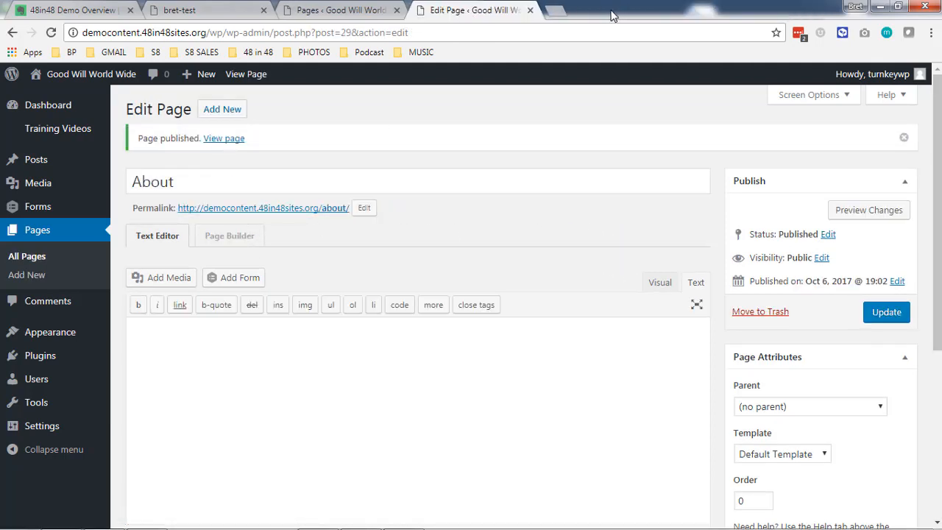
{"action": "left_click", "coordinate": [530, 10]}
{"action": "key", "text": "F5"}
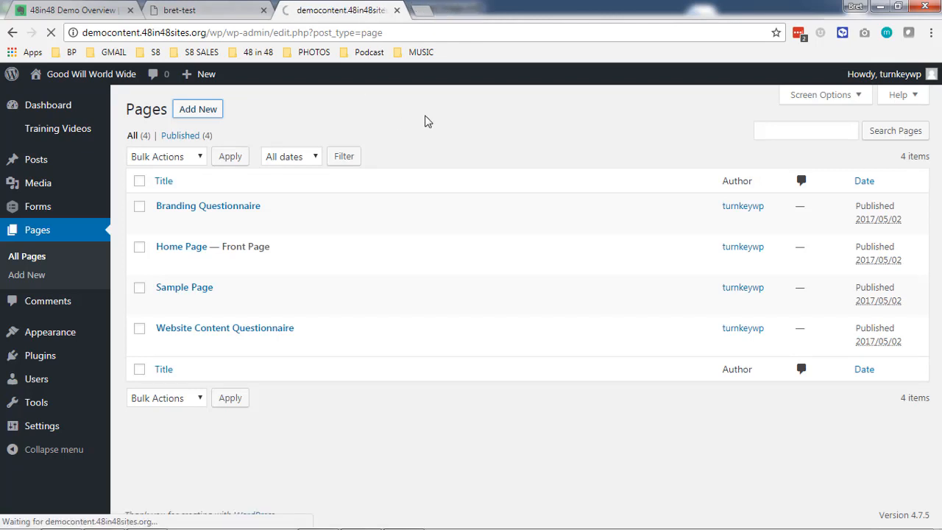
Quick Edit 'Home Page' to title 'Home' and slug 'home', then update it.
{"action": "scroll", "coordinate": [500, 170], "scroll_direction": "down", "scroll_amount": 2}
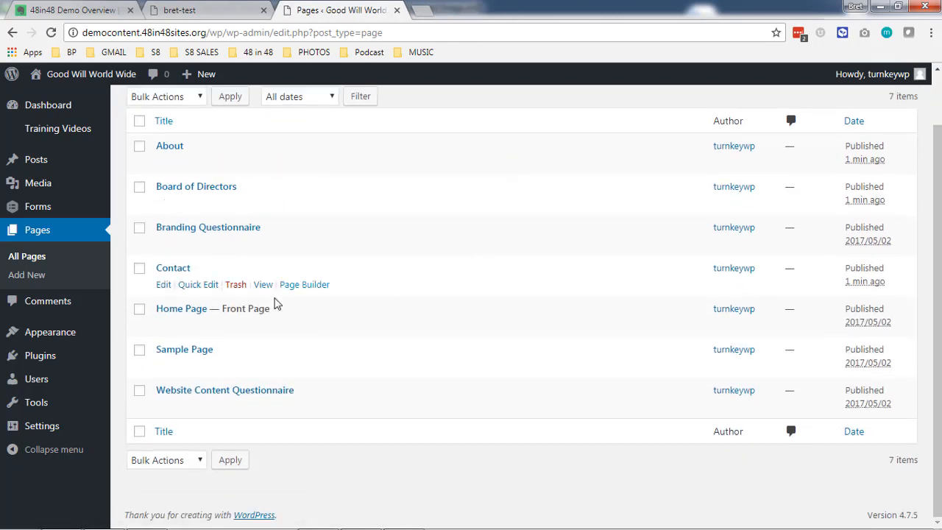
{"action": "left_click", "coordinate": [193, 326]}
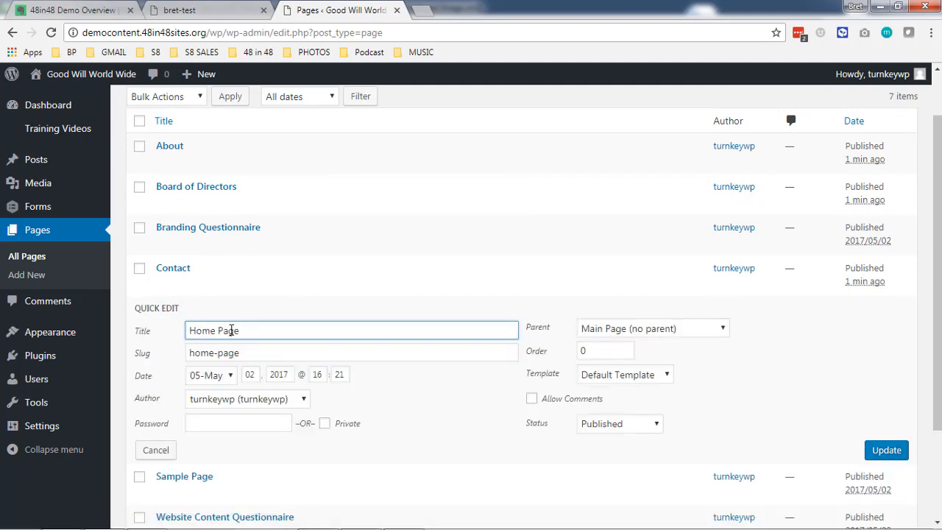
{"action": "double_click", "coordinate": [229, 330]}
{"action": "key", "text": "BackSpace"}
{"action": "key", "text": "BackSpace"}
{"action": "left_click", "coordinate": [236, 353]}
{"action": "double_click", "coordinate": [235, 353]}
{"action": "key", "text": "BackSpace"}
{"action": "key", "text": "BackSpace"}
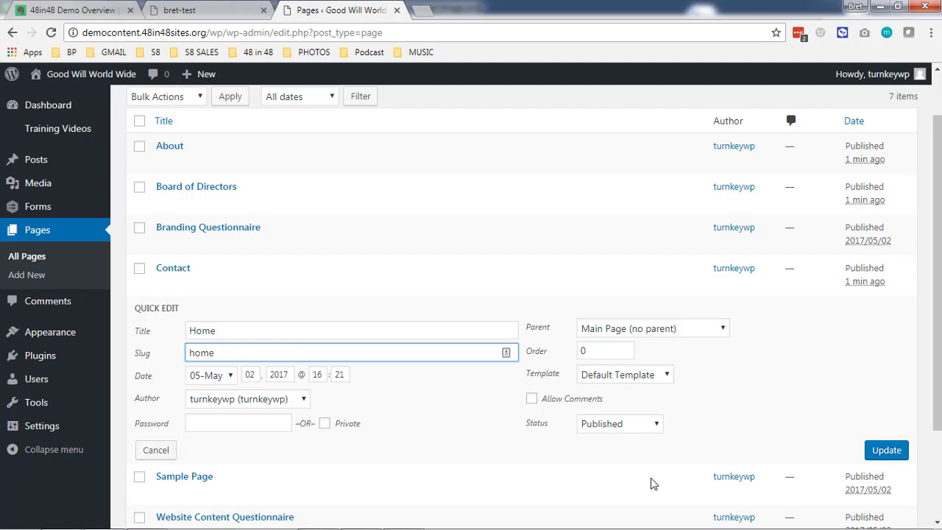
{"action": "left_click", "coordinate": [898, 454]}
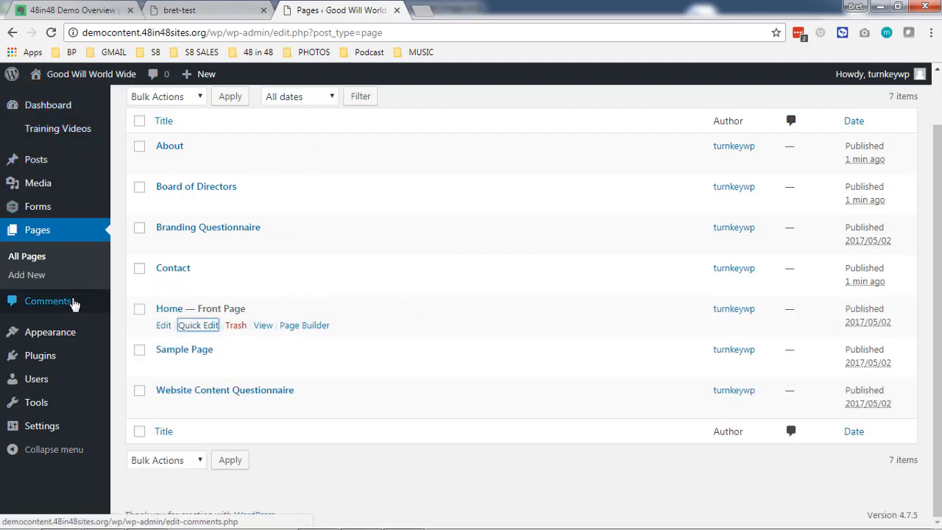
{"action": "mouse_move", "coordinate": [74, 334]}
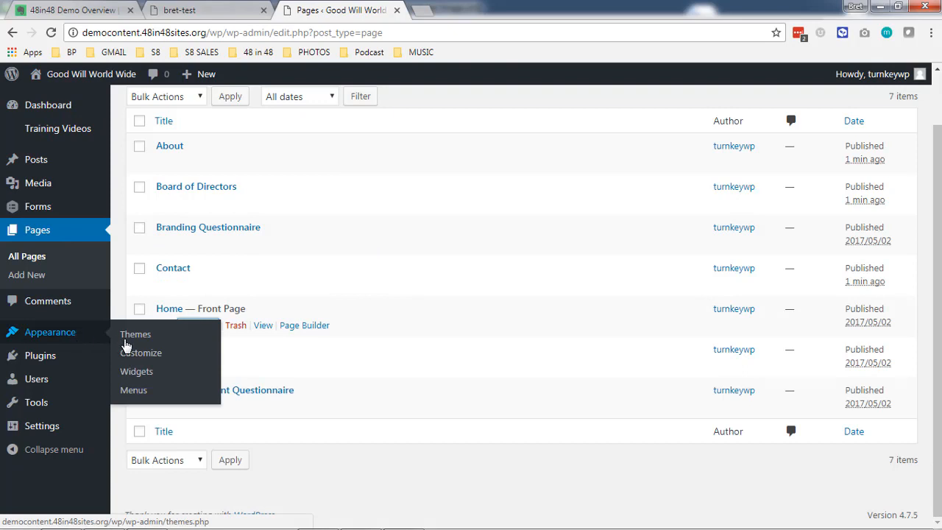
Open Appearance > Menus, review the Top Menu, and start a new menu.
{"action": "left_click", "coordinate": [128, 392]}
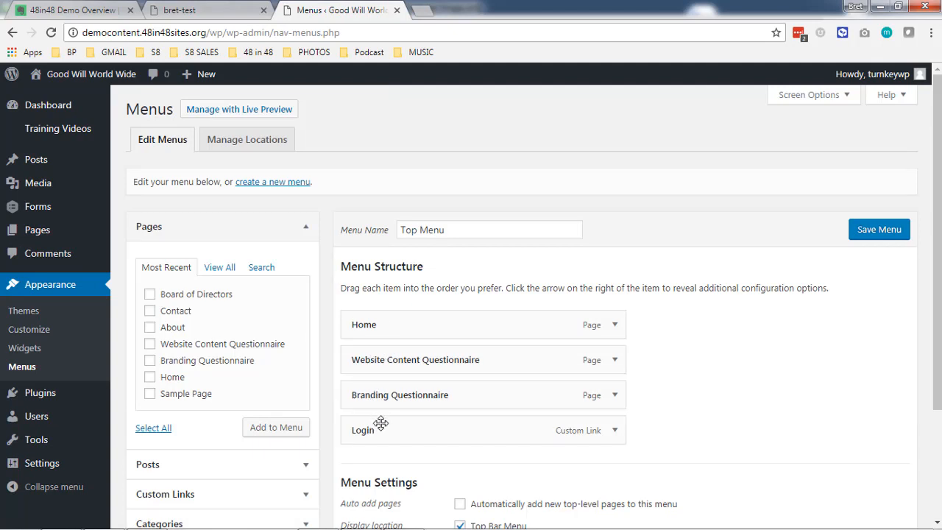
{"action": "scroll", "coordinate": [412, 295], "scroll_direction": "down", "scroll_amount": 2}
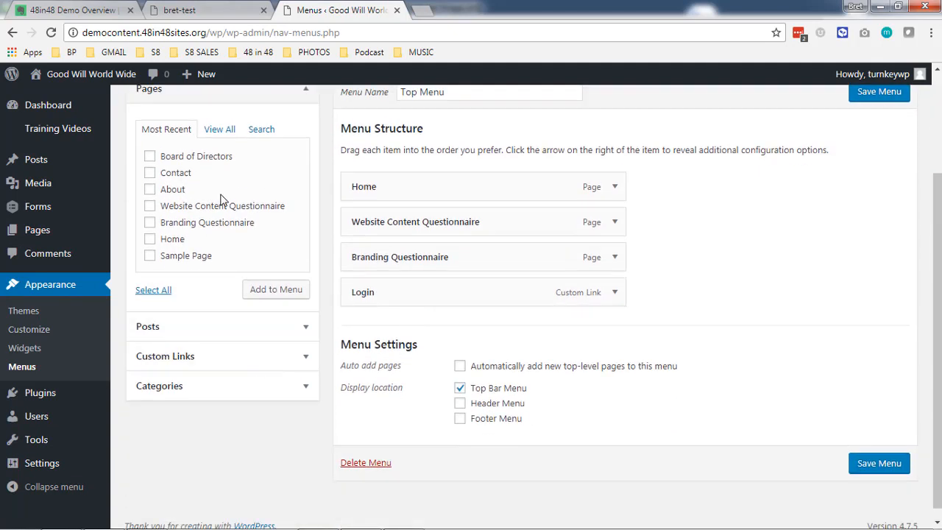
{"action": "scroll", "coordinate": [362, 368], "scroll_direction": "up", "scroll_amount": 1}
{"action": "scroll", "coordinate": [362, 368], "scroll_direction": "up", "scroll_amount": 1}
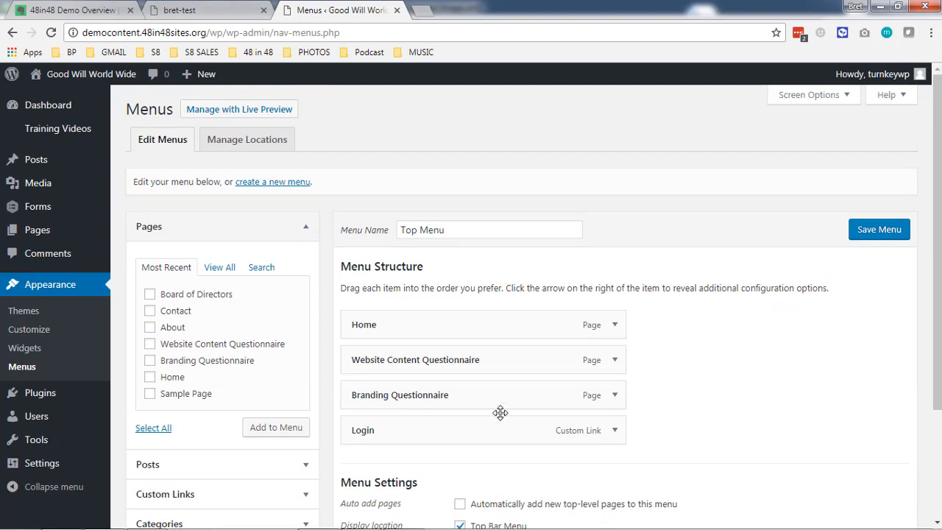
{"action": "left_click", "coordinate": [273, 184]}
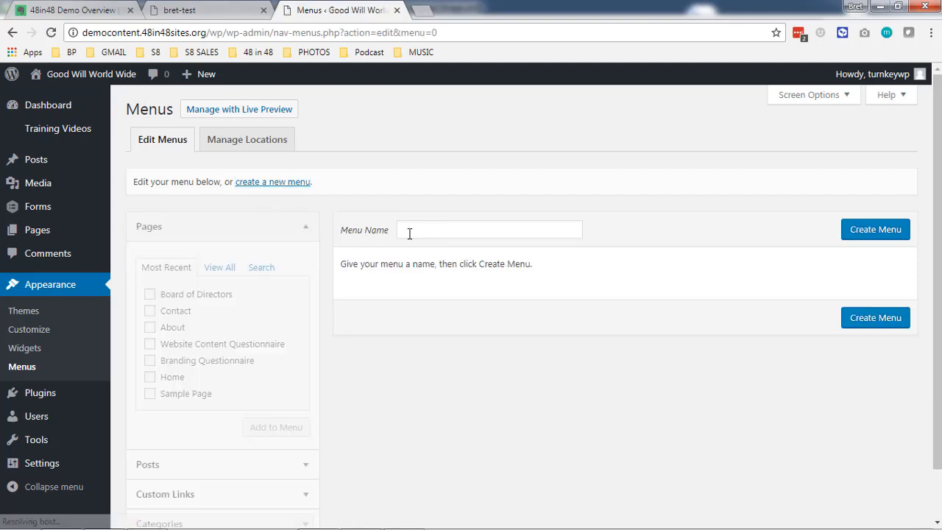
Create a new menu named 'Main Menu'.
{"action": "left_click", "coordinate": [409, 233]}
{"action": "type", "text": "Main Menu"}
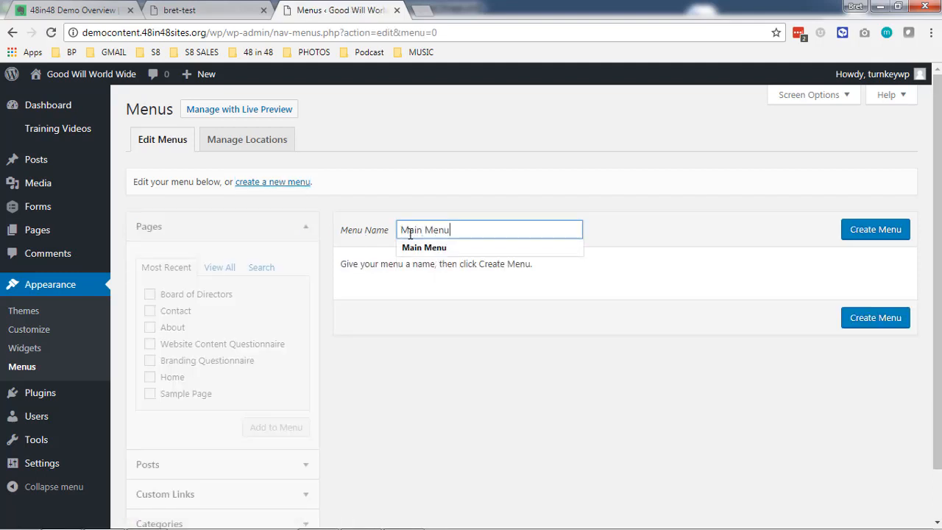
{"action": "left_click", "coordinate": [892, 229]}
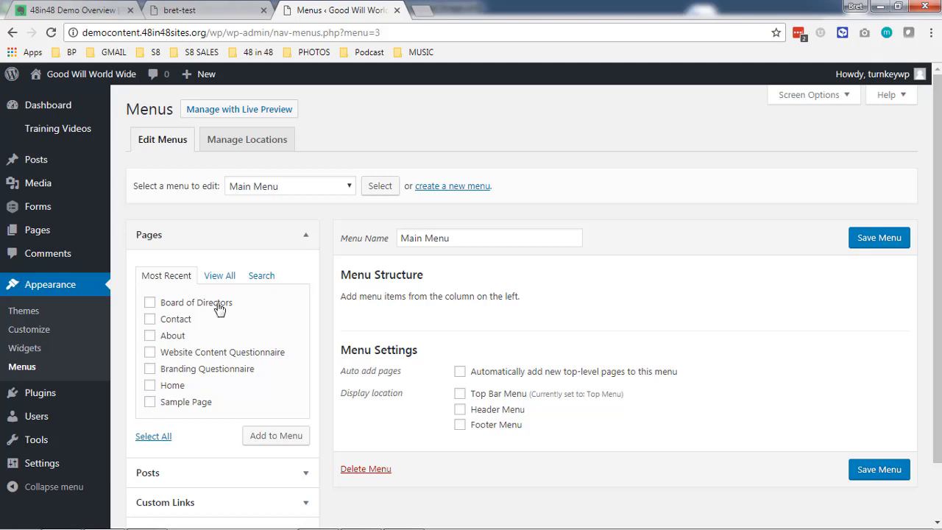
Add the Home, About, Board of Directors and Contact pages to the menu.
{"action": "left_click", "coordinate": [229, 276]}
{"action": "scroll", "coordinate": [233, 278], "scroll_direction": "down", "scroll_amount": 2}
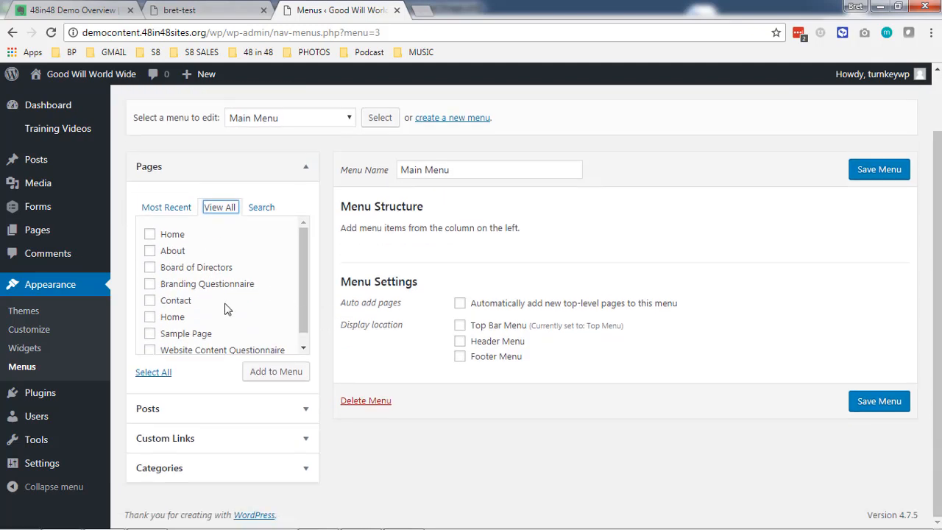
{"action": "left_click", "coordinate": [152, 235]}
{"action": "left_click", "coordinate": [151, 251]}
{"action": "left_click", "coordinate": [152, 269]}
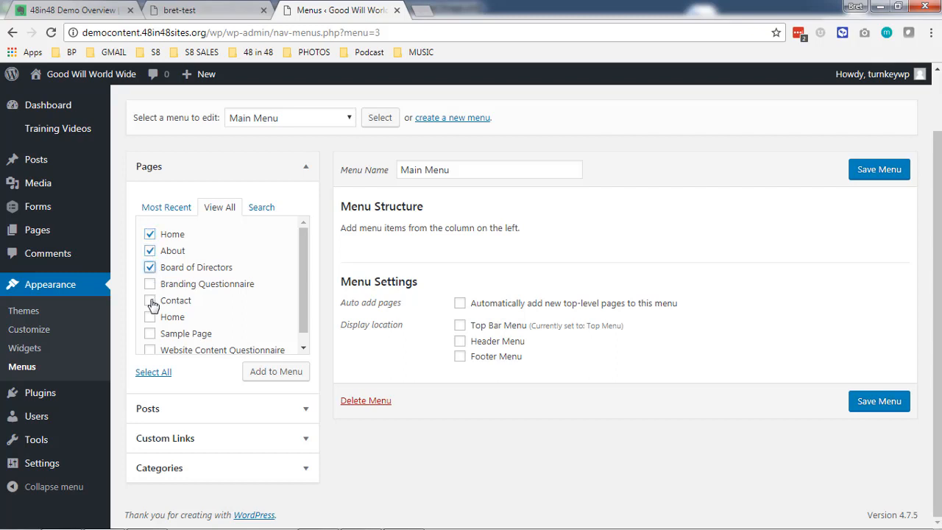
{"action": "left_click", "coordinate": [151, 302]}
{"action": "scroll", "coordinate": [169, 302], "scroll_direction": "down", "scroll_amount": 1}
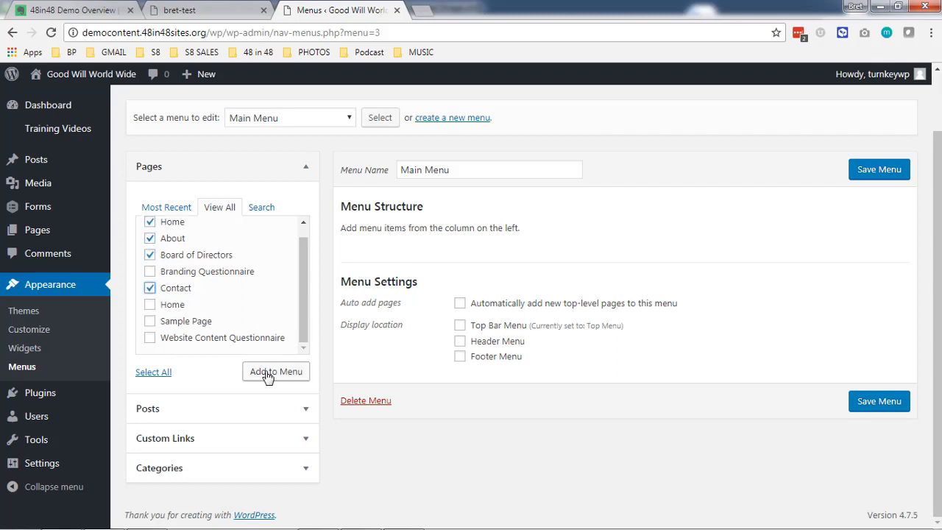
{"action": "left_click", "coordinate": [267, 374]}
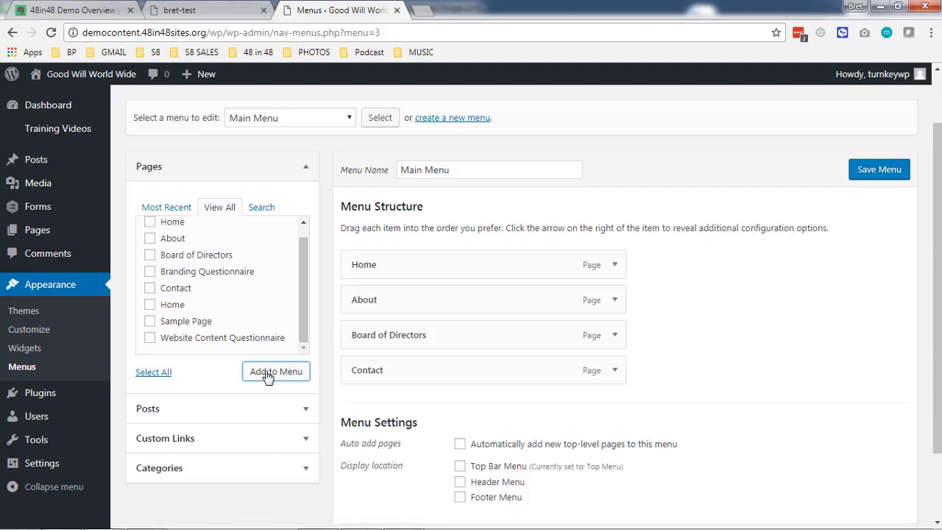
Nest Board of Directors under About and assign the menu to Header Menu.
{"action": "left_click_drag", "start_coordinate": [394, 338], "coordinate": [425, 325]}
{"action": "scroll", "coordinate": [507, 317], "scroll_direction": "down", "scroll_amount": 1}
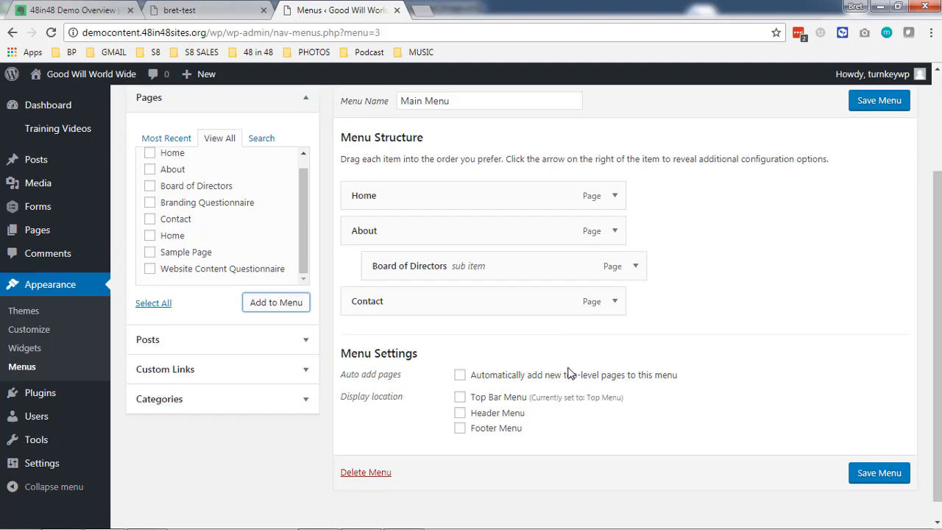
{"action": "left_click", "coordinate": [460, 414]}
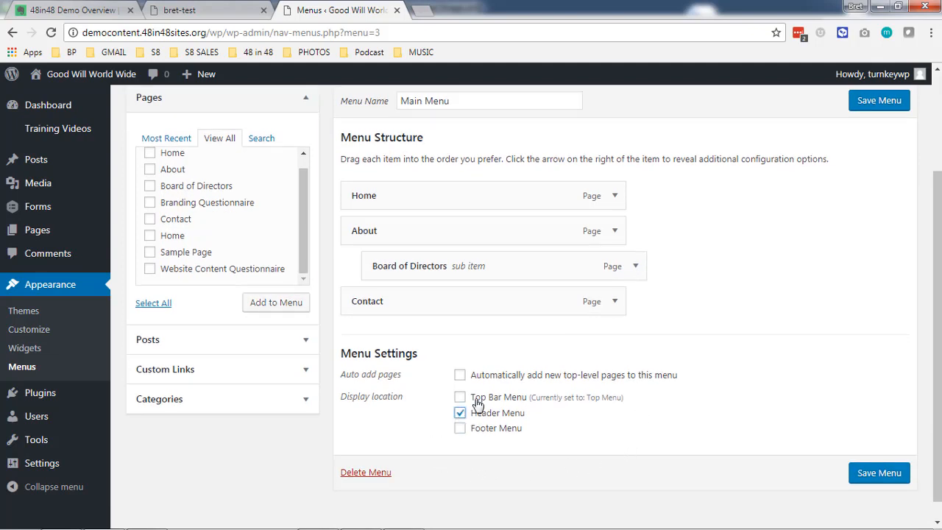
{"action": "left_click", "coordinate": [209, 10]}
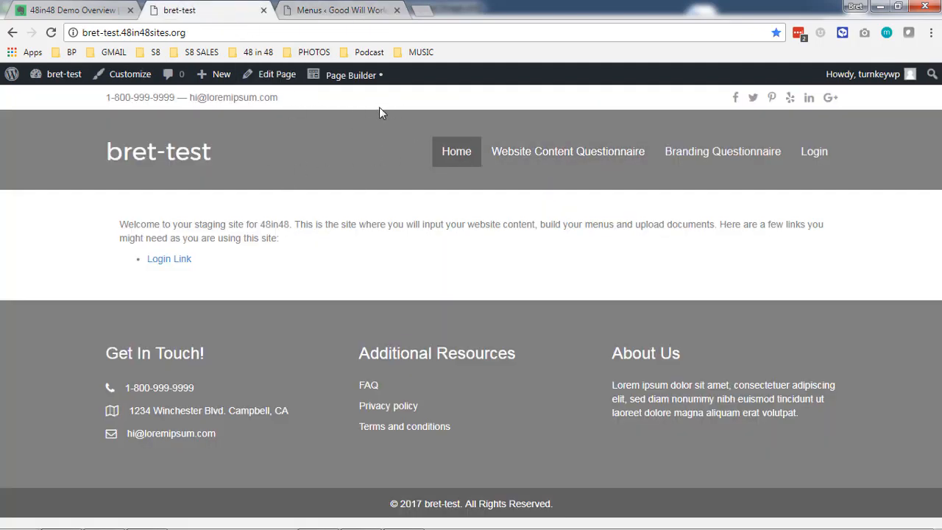
Save the Main Menu in the menu editor.
{"action": "left_click", "coordinate": [338, 8]}
{"action": "left_click", "coordinate": [872, 472]}
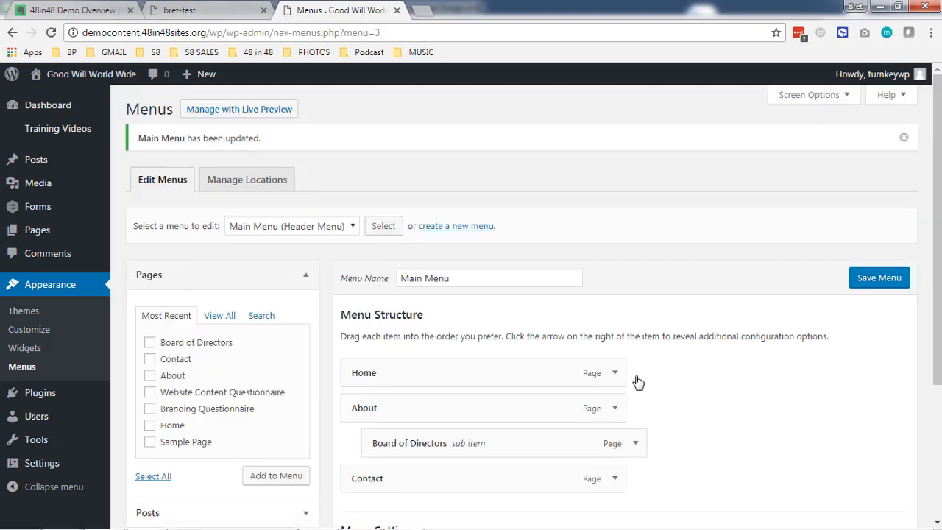
{"action": "scroll", "coordinate": [124, 324], "scroll_direction": "down", "scroll_amount": 2}
{"action": "scroll", "coordinate": [124, 324], "scroll_direction": "up", "scroll_amount": 2}
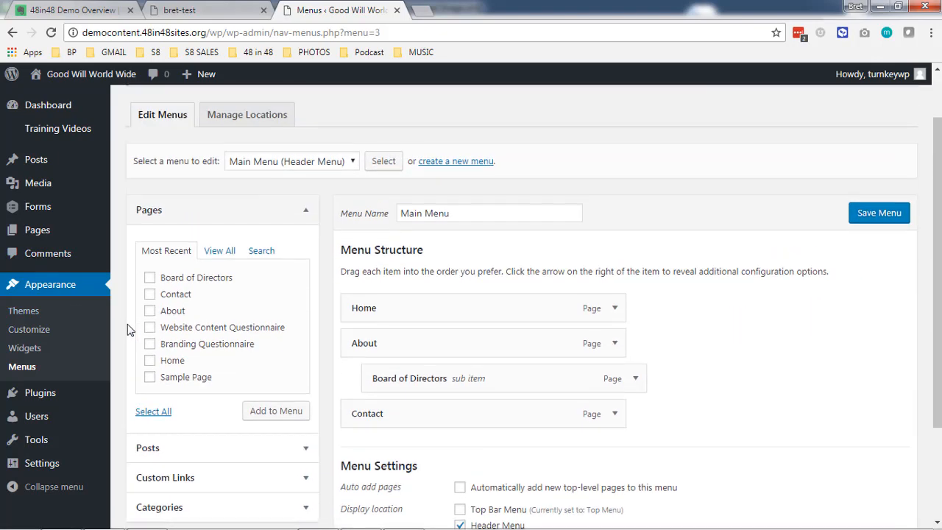
View the site's front page header, then return to the Dashboard.
{"action": "left_click", "coordinate": [116, 78]}
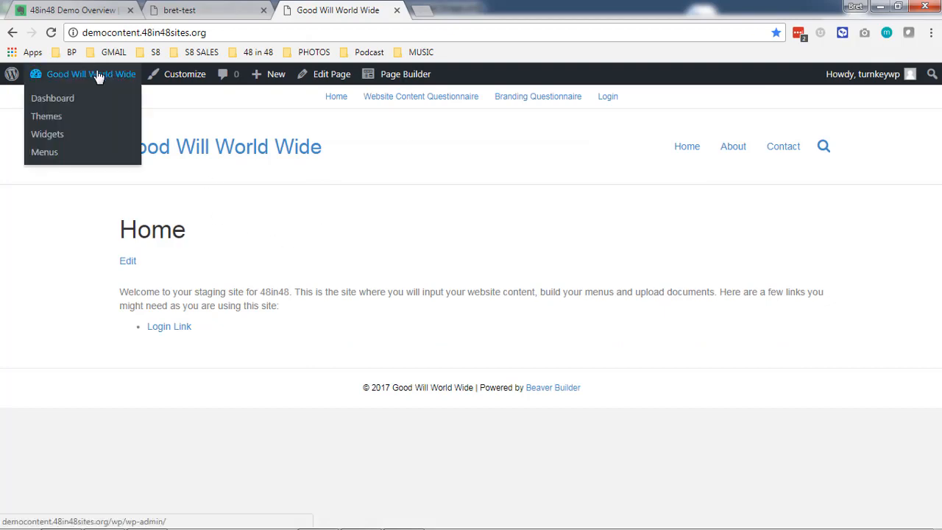
{"action": "left_click", "coordinate": [127, 74]}
{"action": "left_click", "coordinate": [199, 10]}
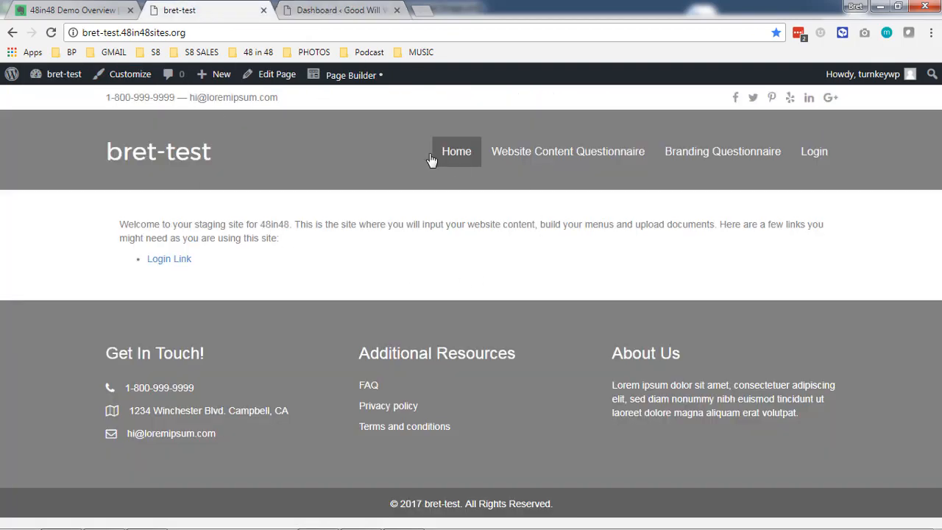
{"action": "left_click", "coordinate": [342, 10]}
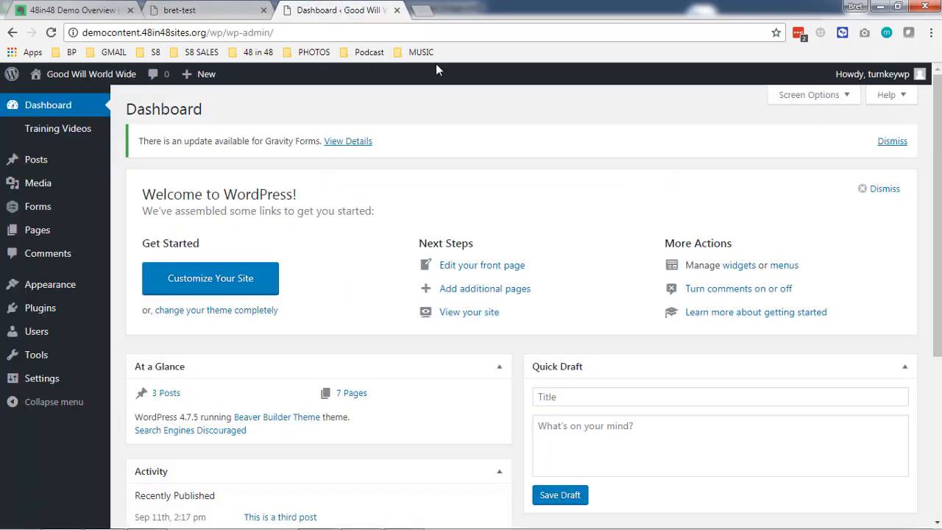
Activate the Beaver Themer plugin from the Plugins list.
{"action": "left_click", "coordinate": [54, 309]}
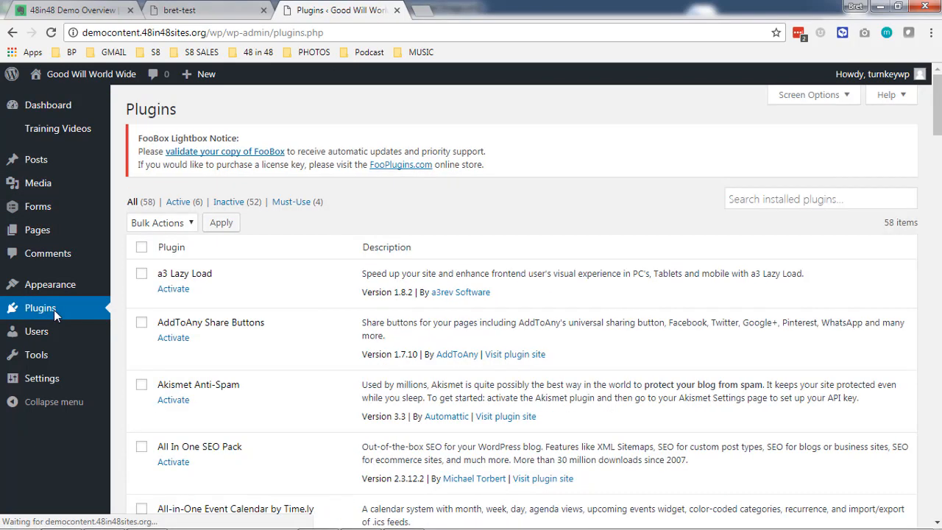
{"action": "scroll", "coordinate": [291, 247], "scroll_direction": "down", "scroll_amount": 1}
{"action": "scroll", "coordinate": [287, 246], "scroll_direction": "down", "scroll_amount": 4}
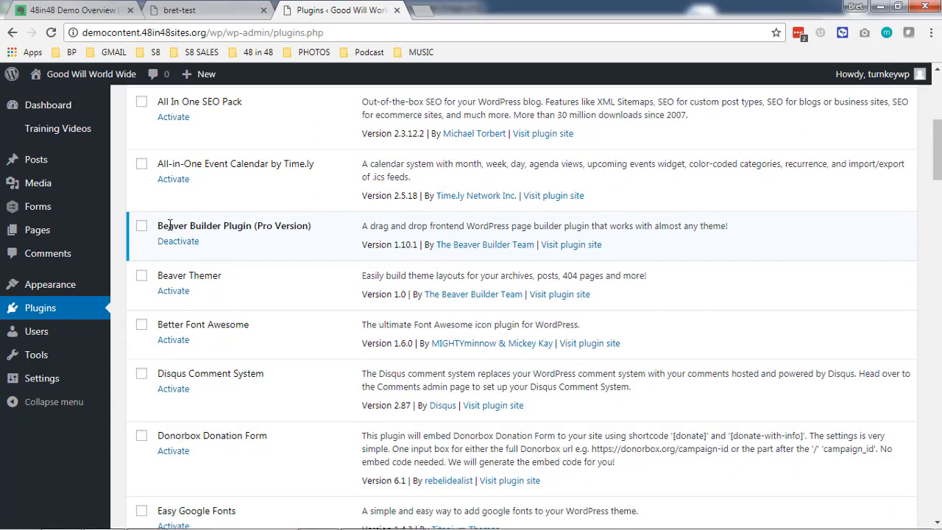
{"action": "left_click", "coordinate": [174, 290]}
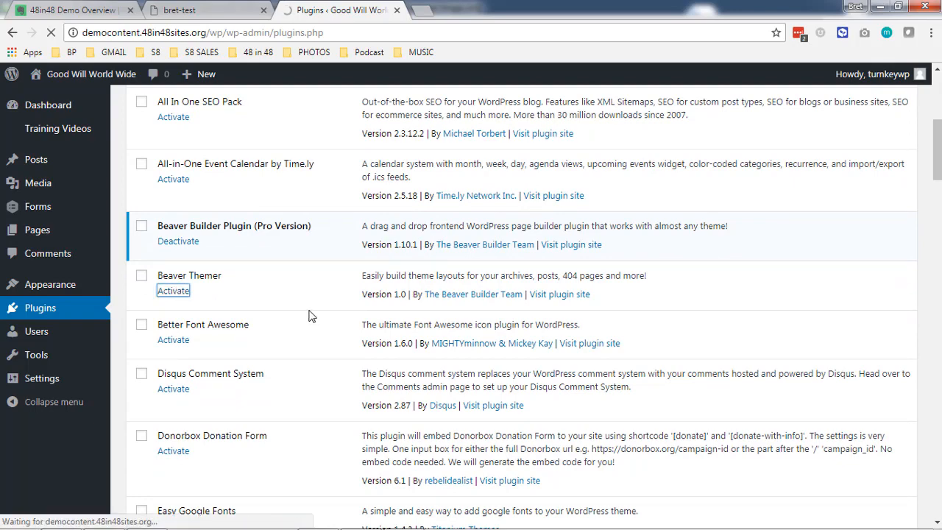
Scroll down through the remaining plugins and back to the top.
{"action": "scroll", "coordinate": [309, 315], "scroll_direction": "down", "scroll_amount": 5}
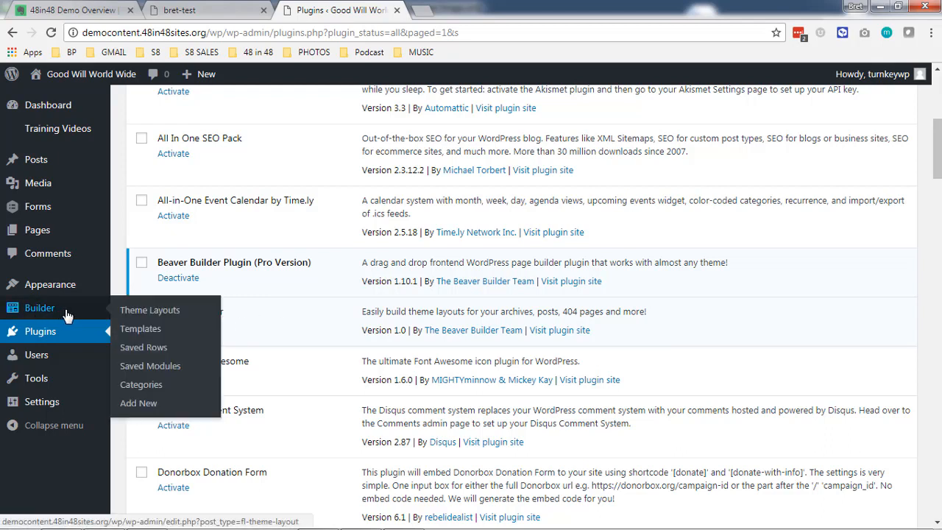
{"action": "scroll", "coordinate": [308, 314], "scroll_direction": "down", "scroll_amount": 6}
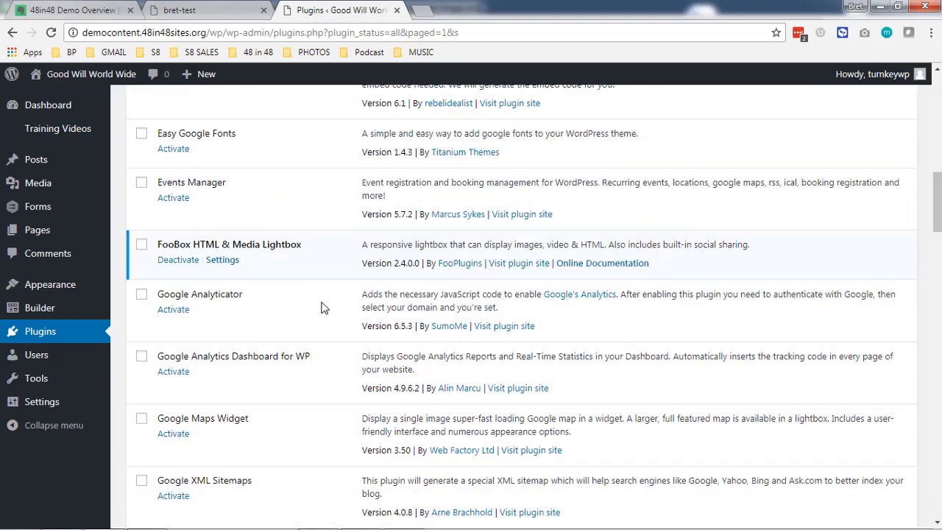
{"action": "scroll", "coordinate": [325, 298], "scroll_direction": "down", "scroll_amount": 10}
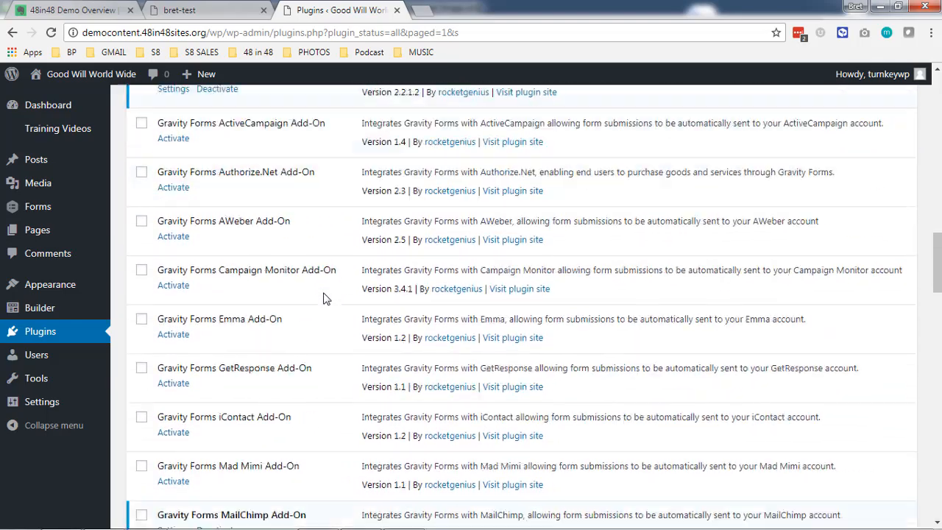
{"action": "scroll", "coordinate": [326, 298], "scroll_direction": "down", "scroll_amount": 12}
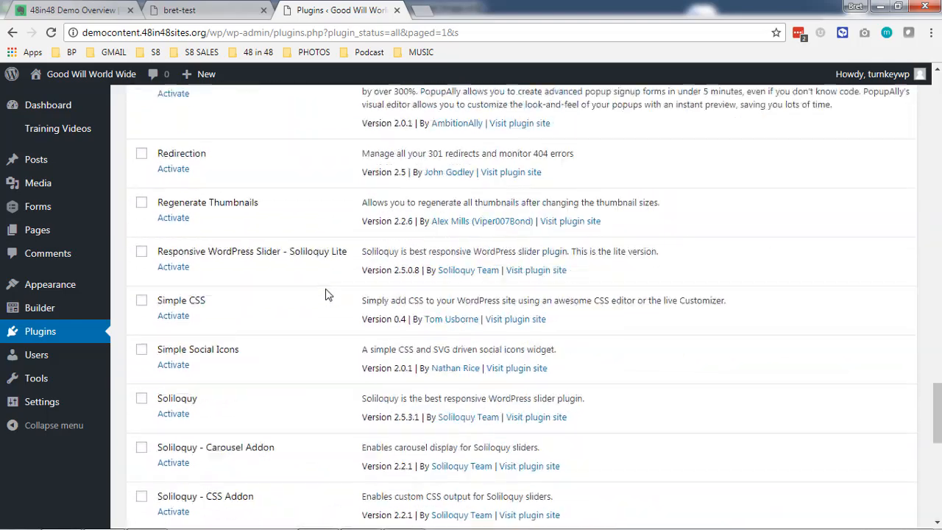
{"action": "scroll", "coordinate": [327, 294], "scroll_direction": "down", "scroll_amount": 7}
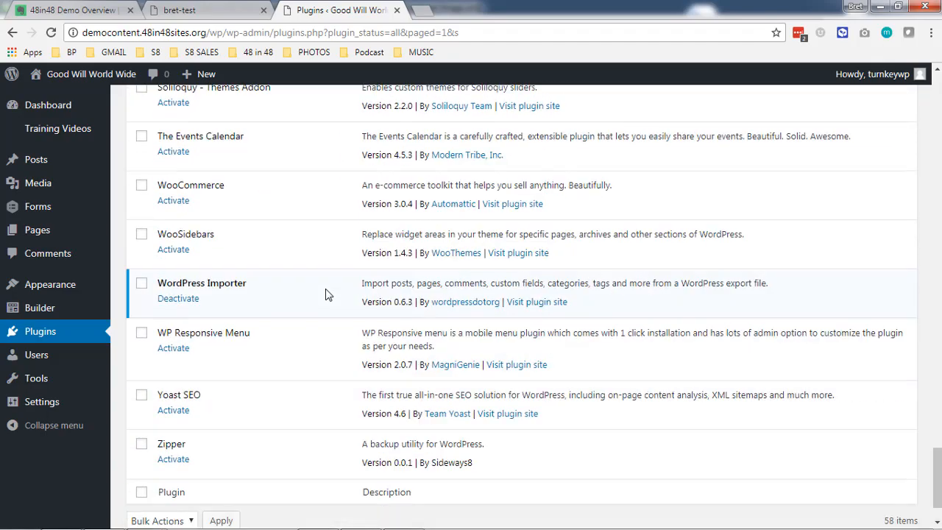
{"action": "scroll", "coordinate": [328, 294], "scroll_direction": "up", "scroll_amount": 10}
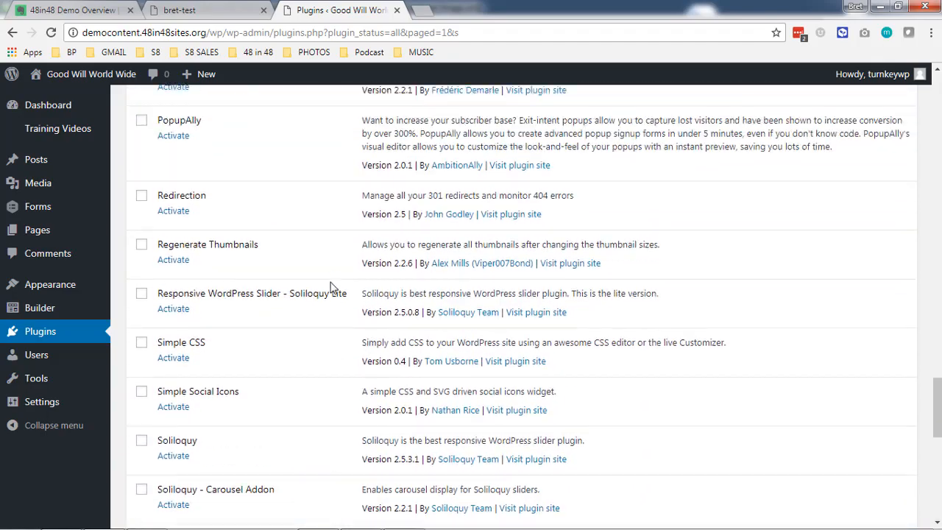
{"action": "scroll", "coordinate": [334, 285], "scroll_direction": "up", "scroll_amount": 2}
{"action": "scroll", "coordinate": [335, 284], "scroll_direction": "up", "scroll_amount": 1}
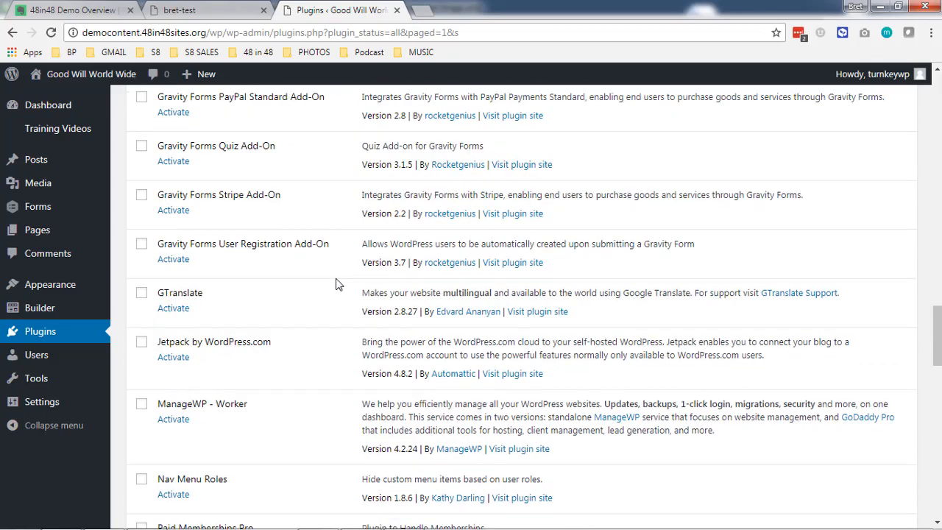
{"action": "scroll", "coordinate": [318, 318], "scroll_direction": "up", "scroll_amount": 15}
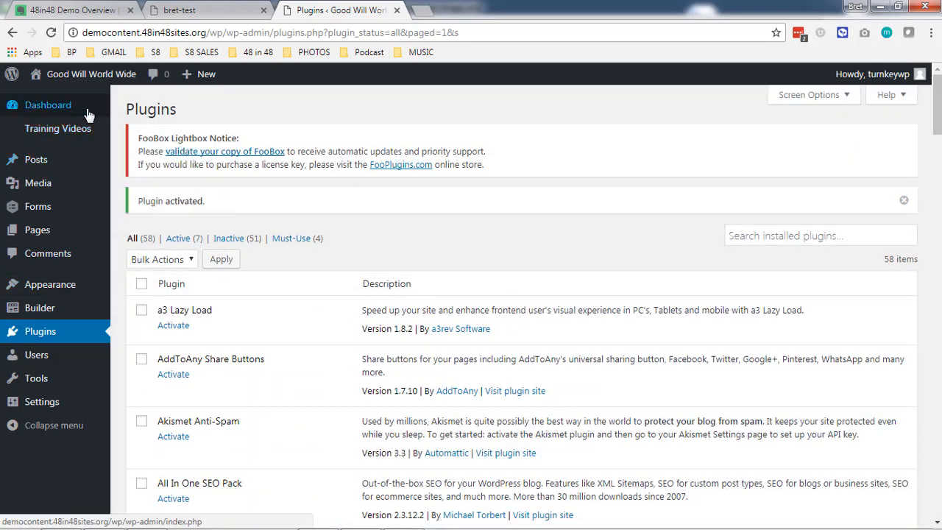
Go to Builder > Theme Layouts and start adding a new layout.
{"action": "mouse_move", "coordinate": [73, 284]}
{"action": "left_click", "coordinate": [142, 286]}
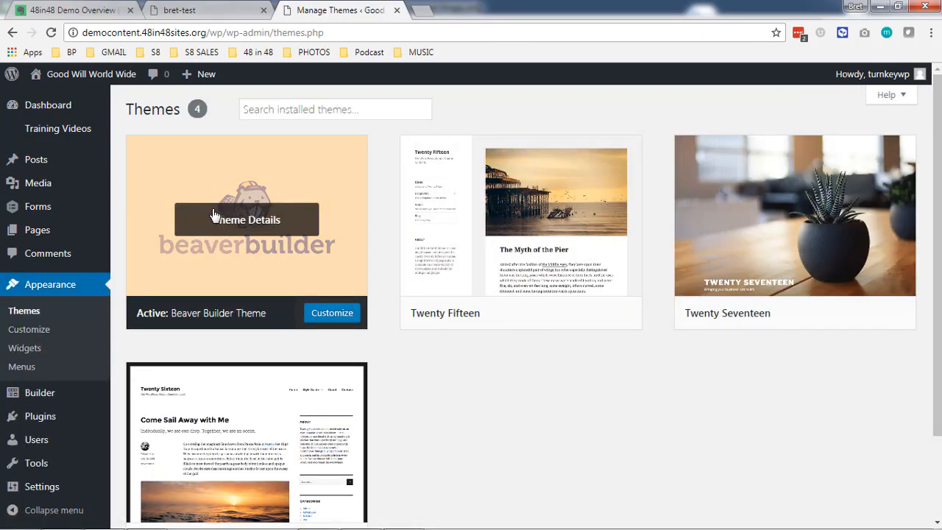
{"action": "mouse_move", "coordinate": [59, 397]}
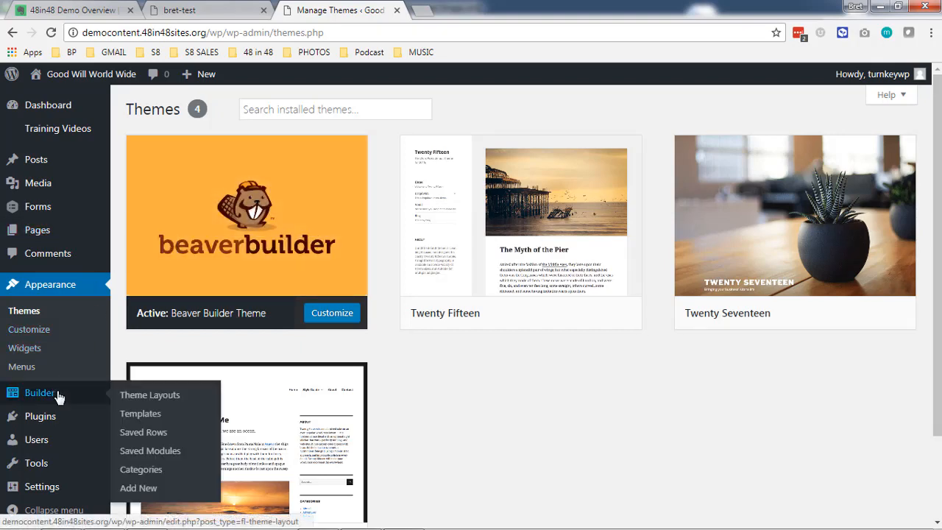
{"action": "left_click", "coordinate": [130, 399]}
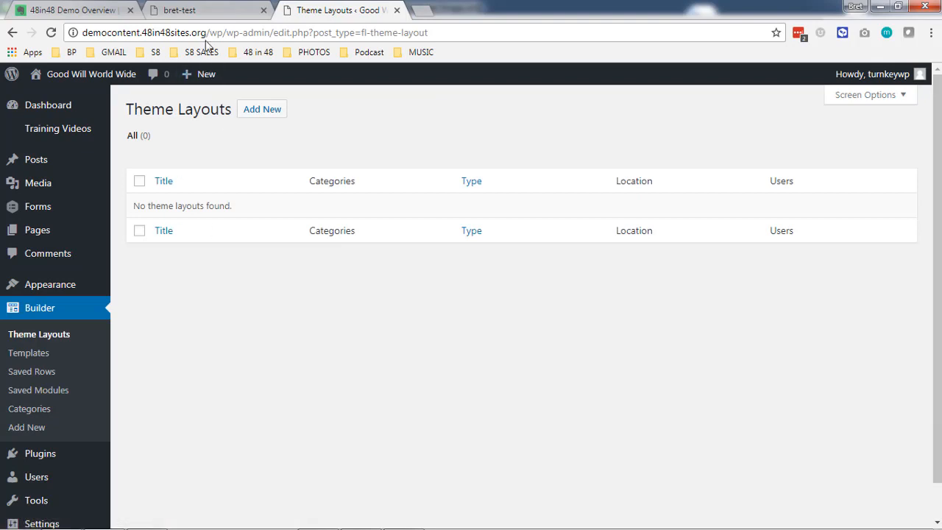
{"action": "left_click", "coordinate": [212, 15]}
{"action": "key", "text": "ctrl+Tab"}
{"action": "left_click", "coordinate": [278, 114]}
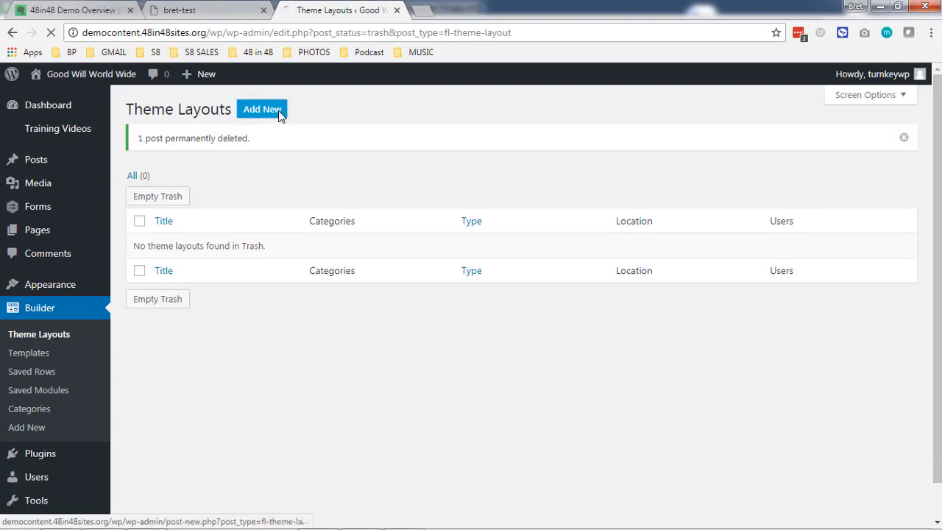
Title the layout 'Header', keep Theme Layout type and Header layout, and add it.
{"action": "left_click", "coordinate": [332, 170]}
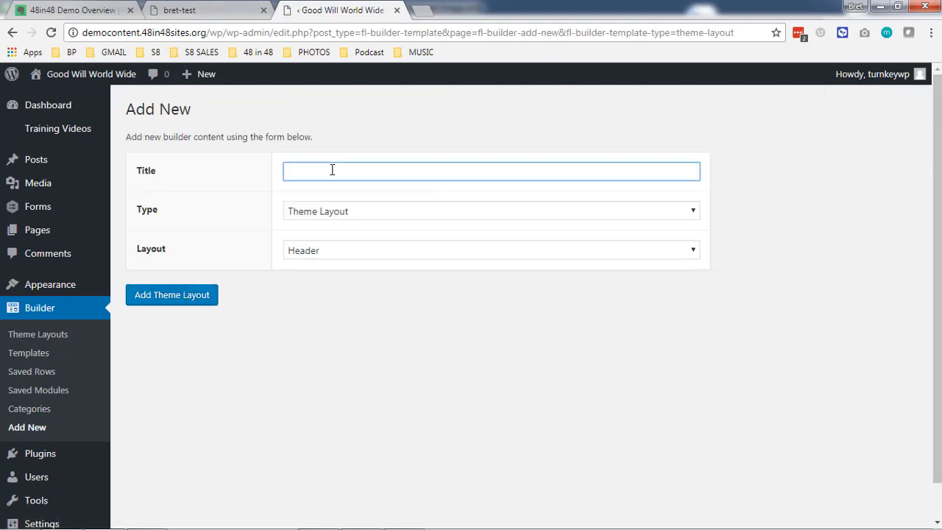
{"action": "type", "text": "Header"}
{"action": "left_click", "coordinate": [368, 305]}
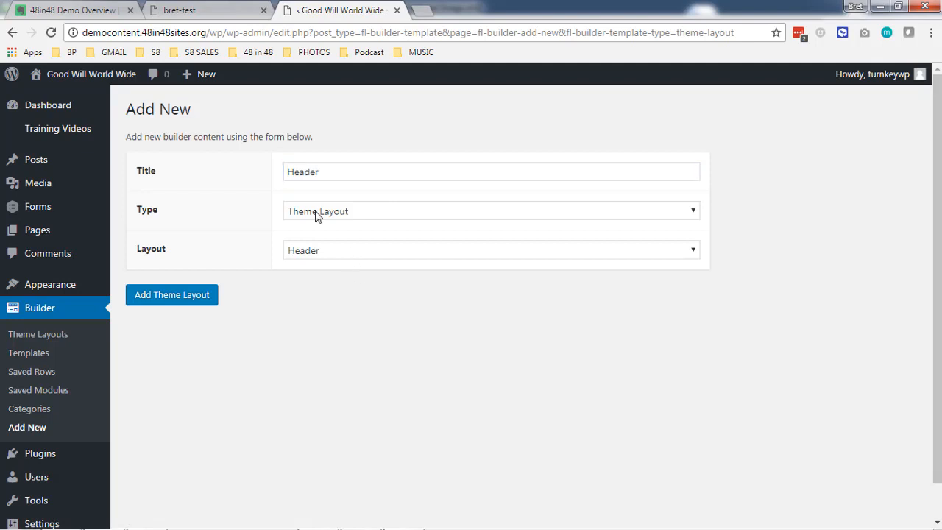
{"action": "left_click", "coordinate": [317, 214]}
{"action": "left_click", "coordinate": [324, 215]}
{"action": "left_click", "coordinate": [322, 251]}
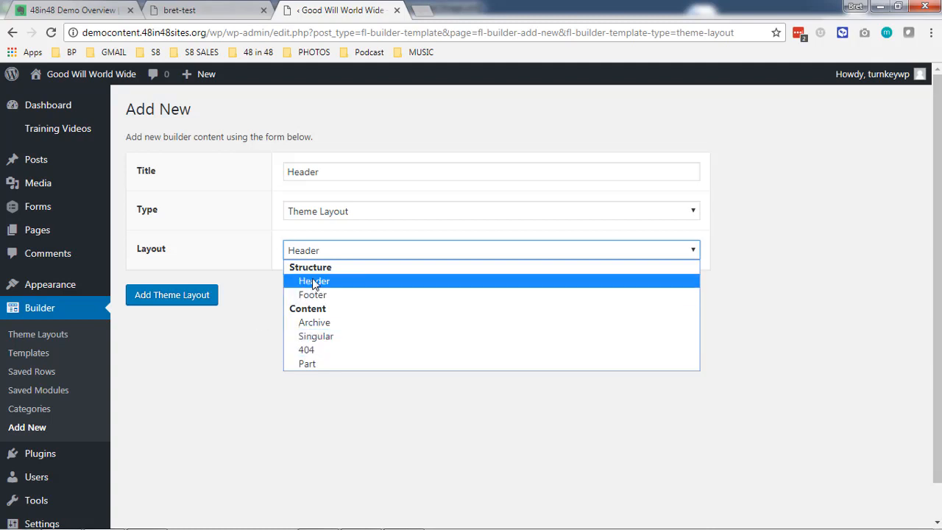
{"action": "left_click", "coordinate": [242, 313]}
{"action": "left_click", "coordinate": [186, 302]}
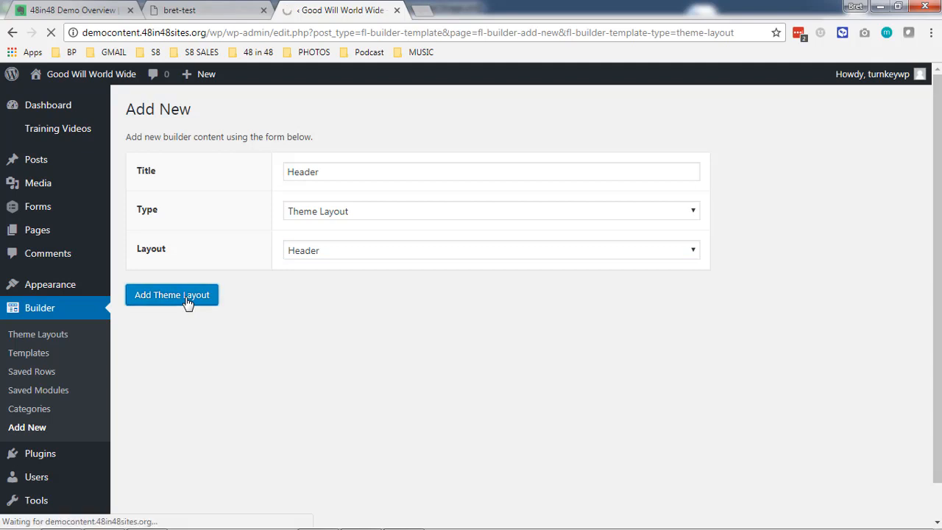
Set Sticky to Yes, Shrink to Yes, location to Entire Site, then launch Page Builder.
{"action": "left_click", "coordinate": [329, 332]}
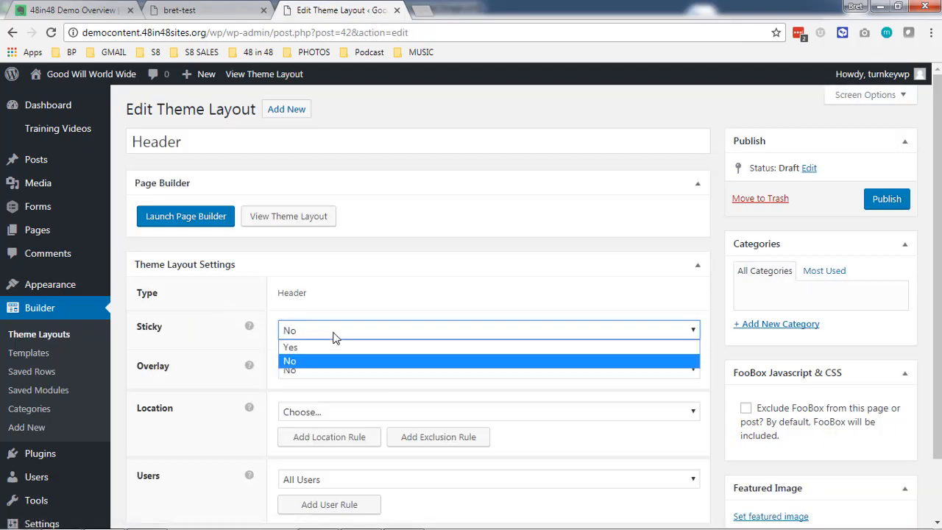
{"action": "left_click", "coordinate": [329, 348]}
{"action": "scroll", "coordinate": [251, 324], "scroll_direction": "down", "scroll_amount": 1}
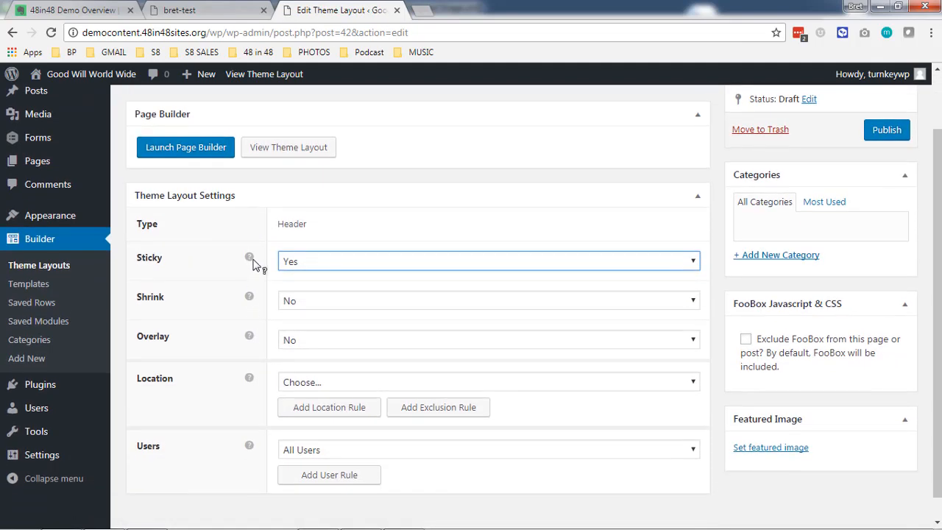
{"action": "left_click", "coordinate": [302, 305]}
{"action": "left_click", "coordinate": [310, 318]}
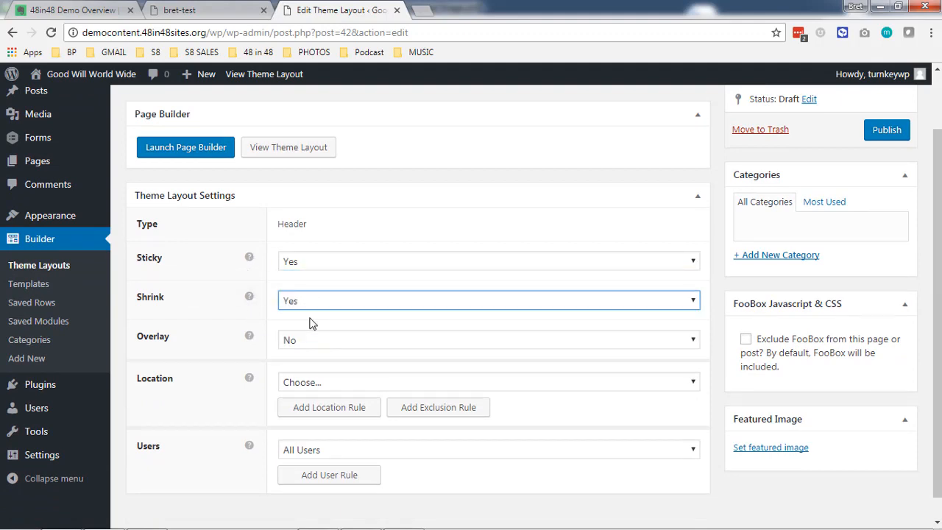
{"action": "scroll", "coordinate": [253, 331], "scroll_direction": "down", "scroll_amount": 1}
{"action": "left_click", "coordinate": [360, 358]}
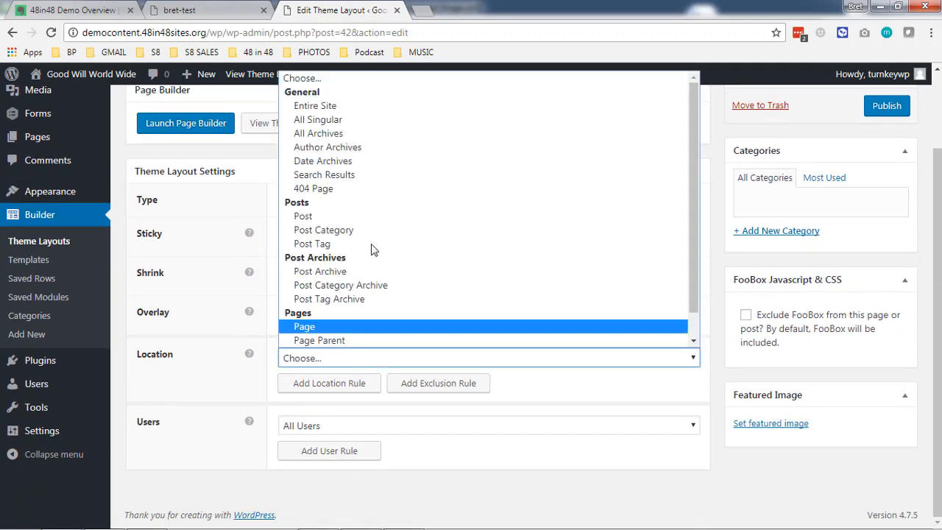
{"action": "left_click", "coordinate": [339, 108]}
{"action": "scroll", "coordinate": [452, 196], "scroll_direction": "up", "scroll_amount": 2}
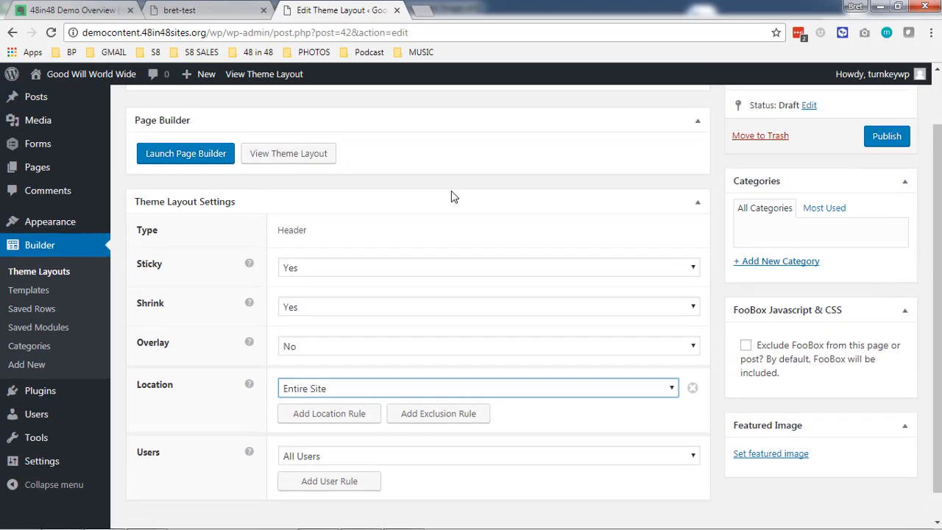
{"action": "left_click", "coordinate": [212, 230]}
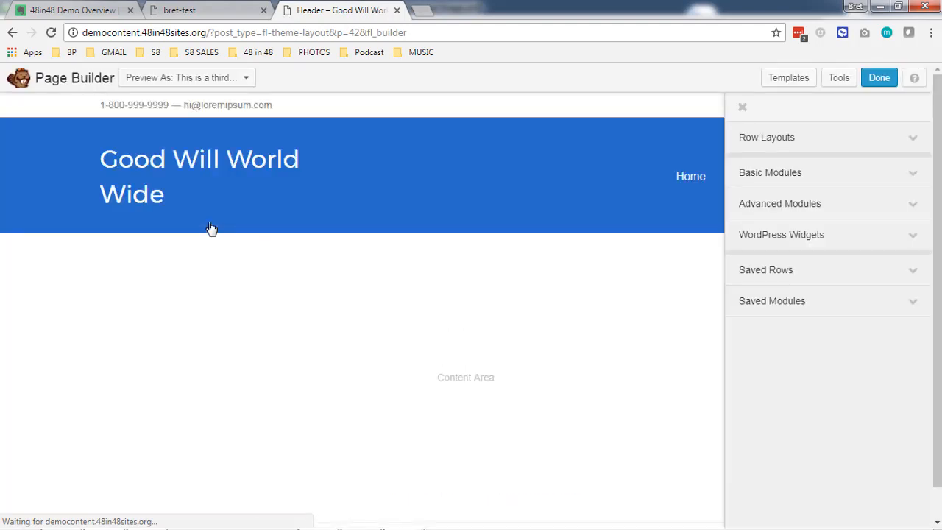
Review the header's site title and menu unchanged, then choose Done > Publish Changes.
{"action": "left_click", "coordinate": [743, 108]}
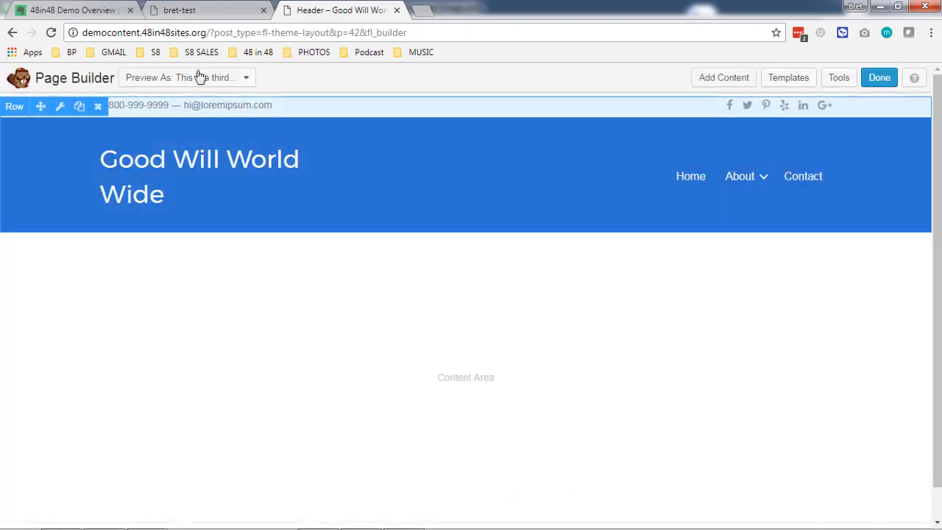
{"action": "left_click", "coordinate": [188, 10]}
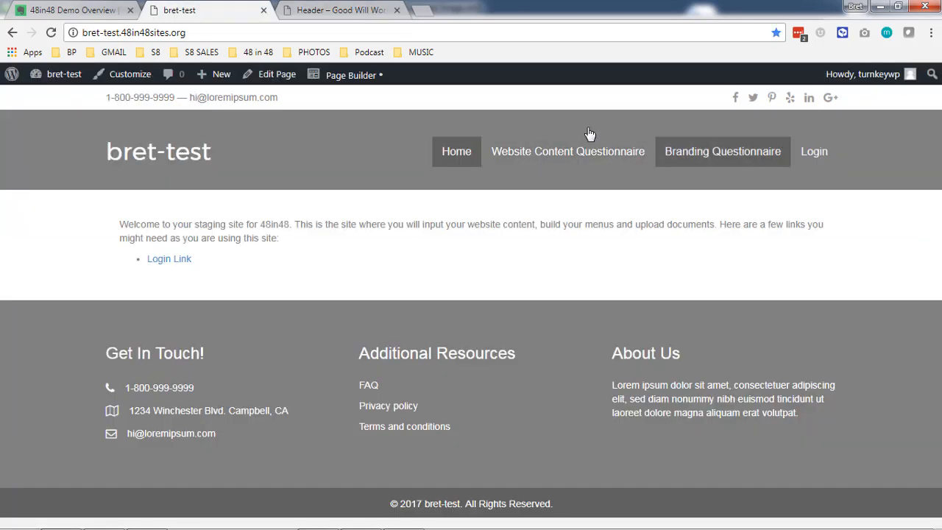
{"action": "left_click", "coordinate": [339, 10]}
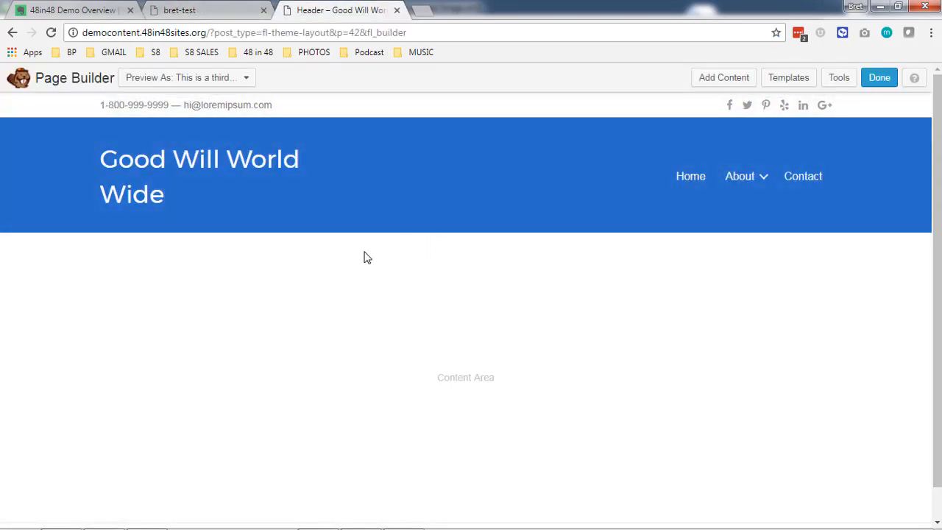
{"action": "mouse_move", "coordinate": [197, 177]}
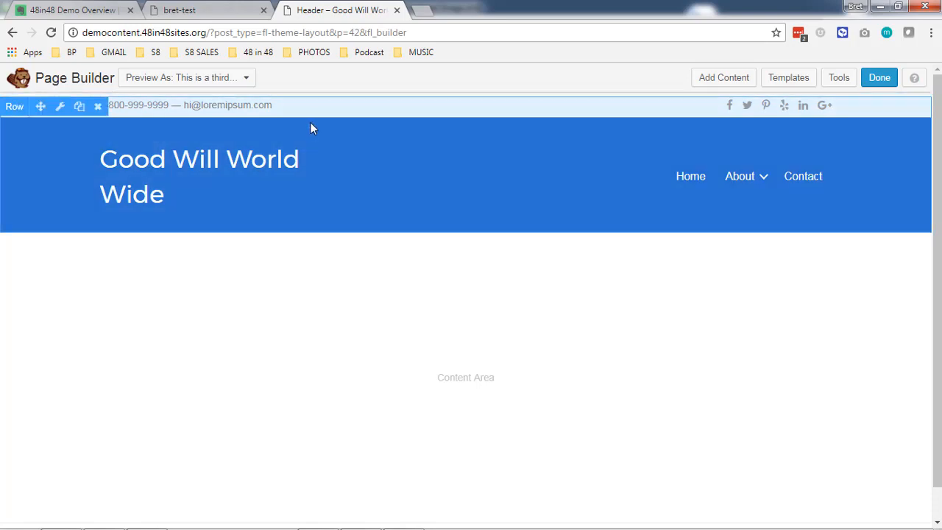
{"action": "left_click", "coordinate": [326, 151]}
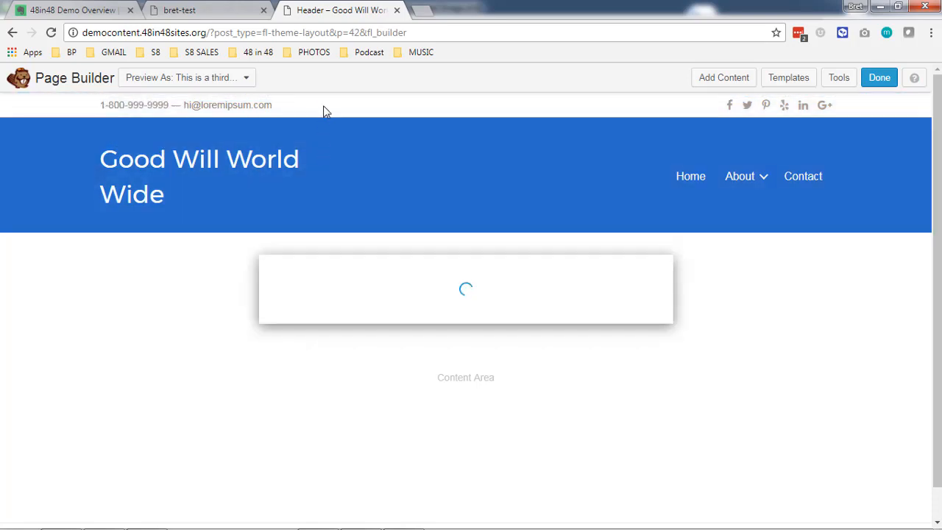
{"action": "left_click", "coordinate": [641, 468]}
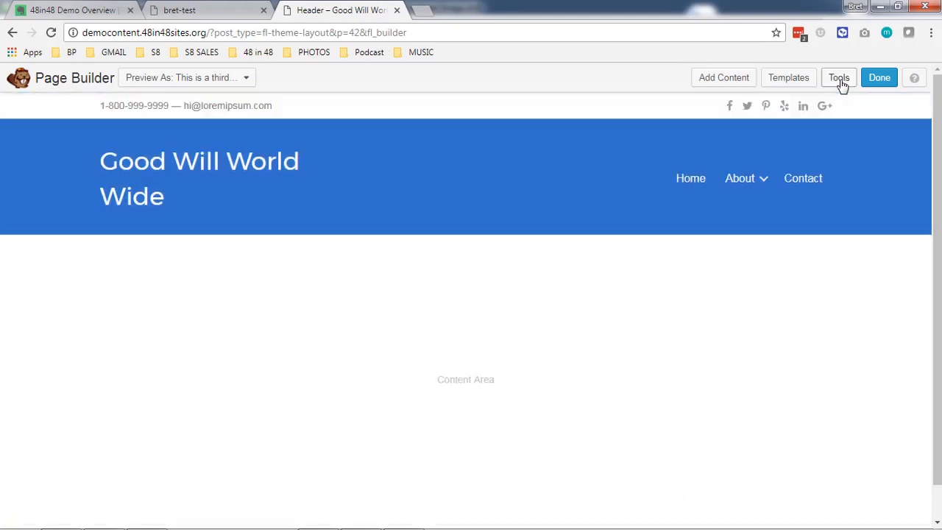
{"action": "left_click", "coordinate": [878, 82]}
{"action": "left_click", "coordinate": [477, 262]}
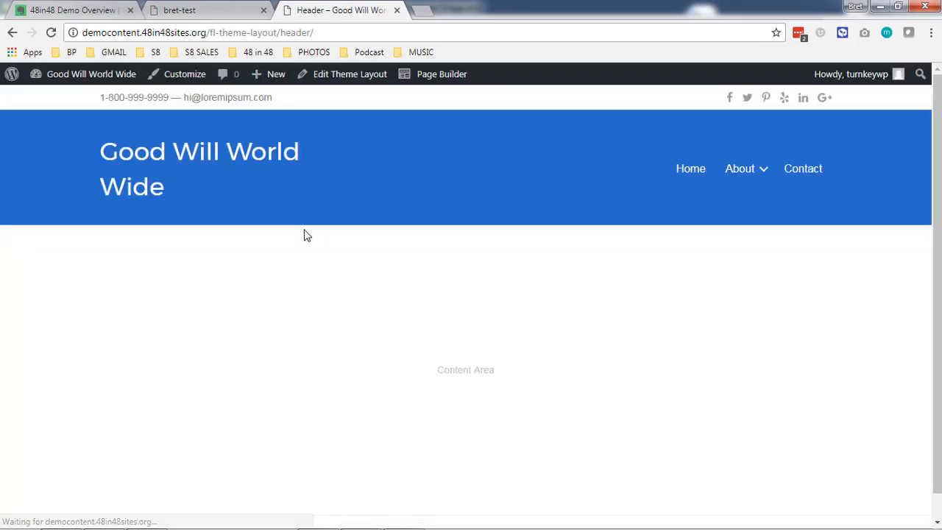
View the homepage with its blue header, then open Builder > Theme Layouts.
{"action": "left_click", "coordinate": [694, 171]}
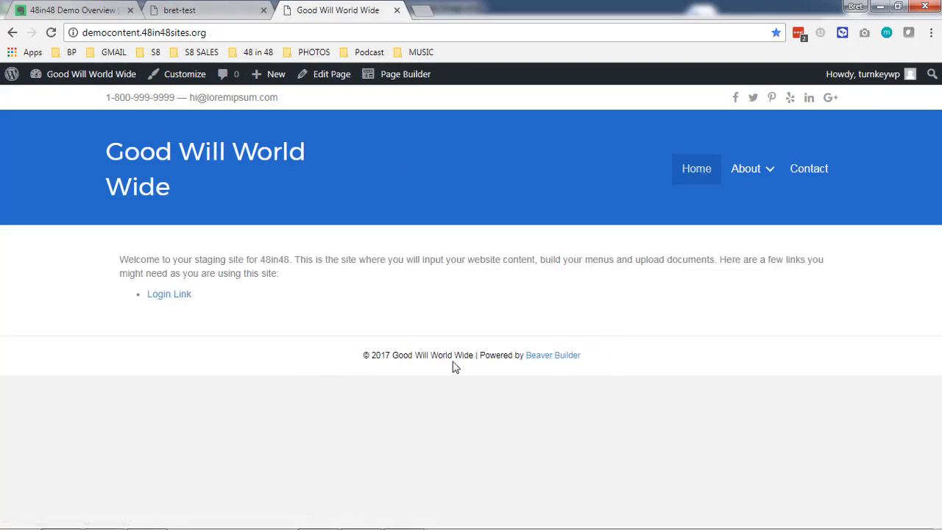
{"action": "mouse_move", "coordinate": [87, 81]}
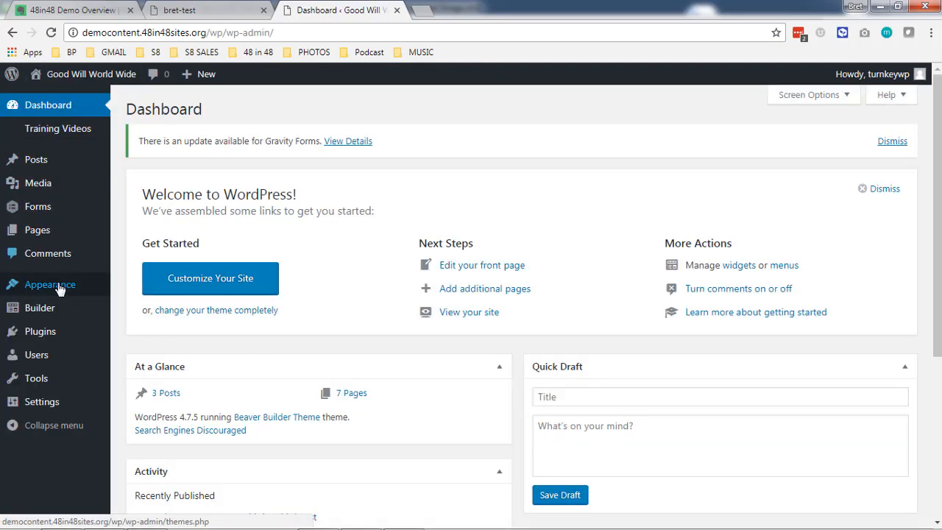
{"action": "mouse_move", "coordinate": [63, 313]}
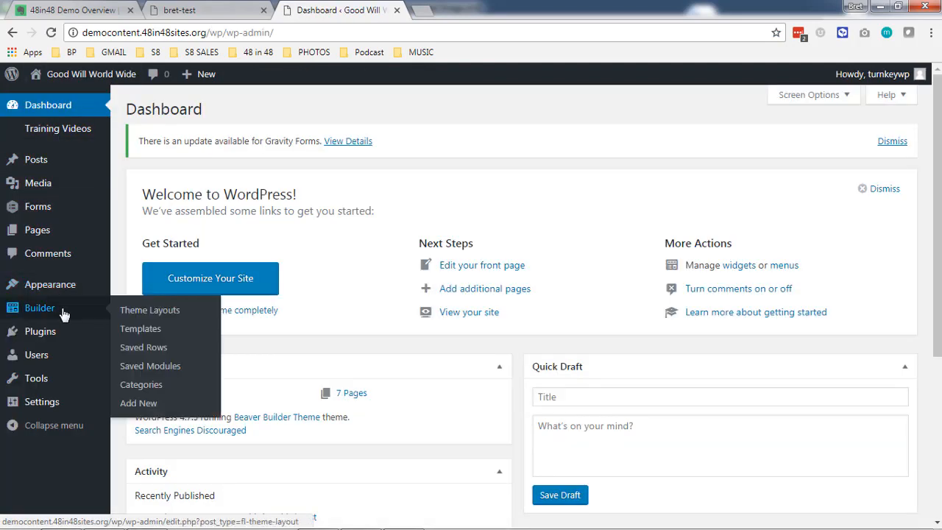
{"action": "left_click", "coordinate": [136, 312]}
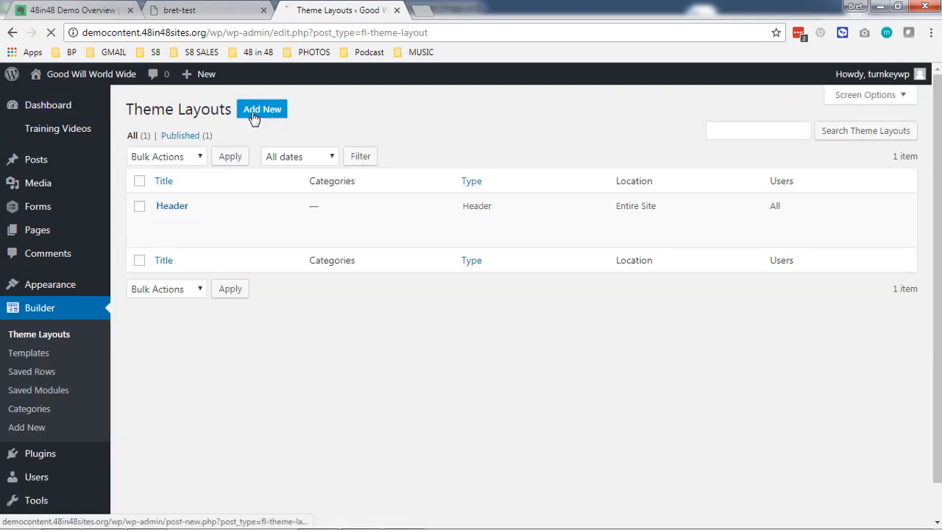
Add a new theme layout titled 'Footer' with layout type Footer.
{"action": "left_click", "coordinate": [253, 117]}
{"action": "left_click", "coordinate": [350, 178]}
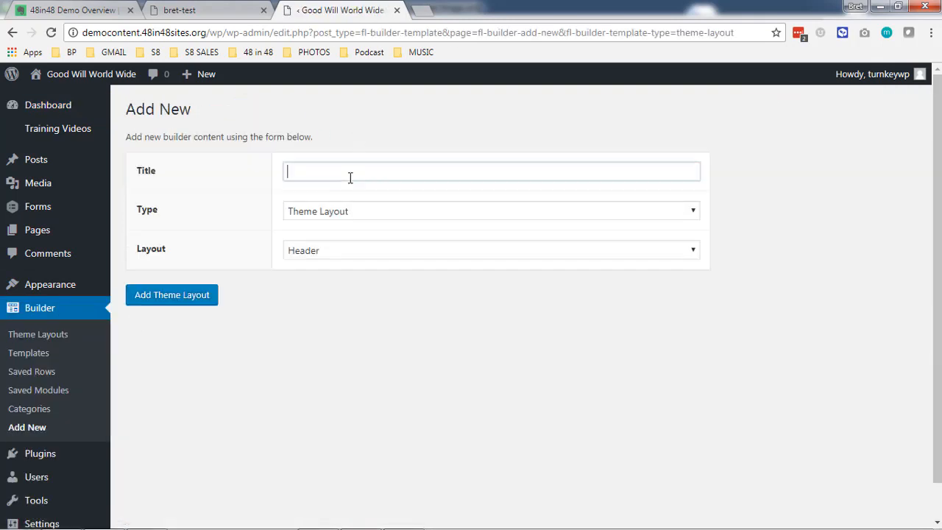
{"action": "type", "text": "Footer"}
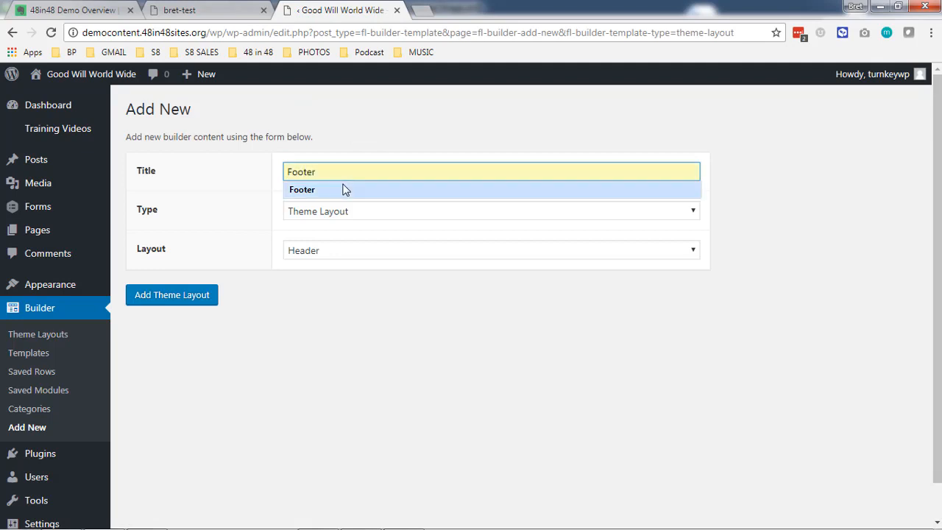
{"action": "left_click", "coordinate": [343, 188]}
{"action": "left_click", "coordinate": [330, 252]}
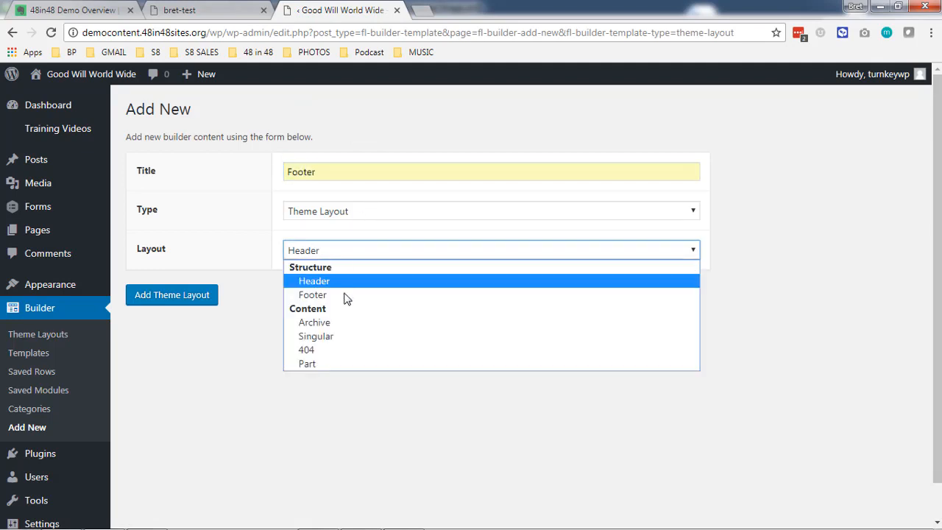
{"action": "left_click", "coordinate": [343, 299]}
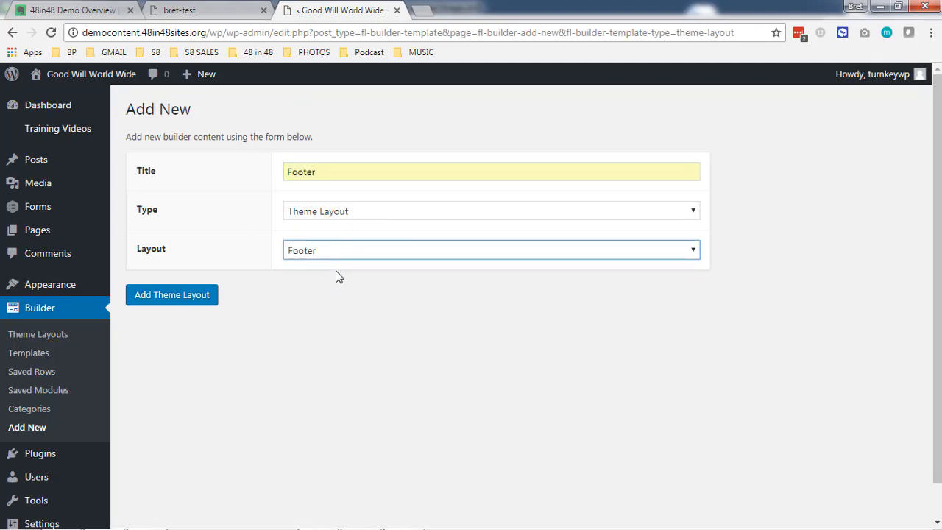
{"action": "left_click", "coordinate": [304, 314]}
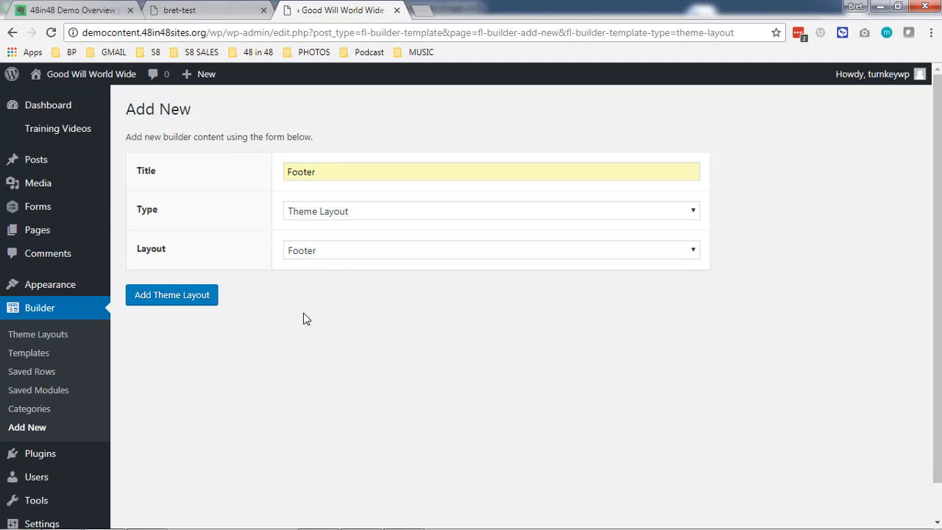
{"action": "left_click", "coordinate": [192, 302]}
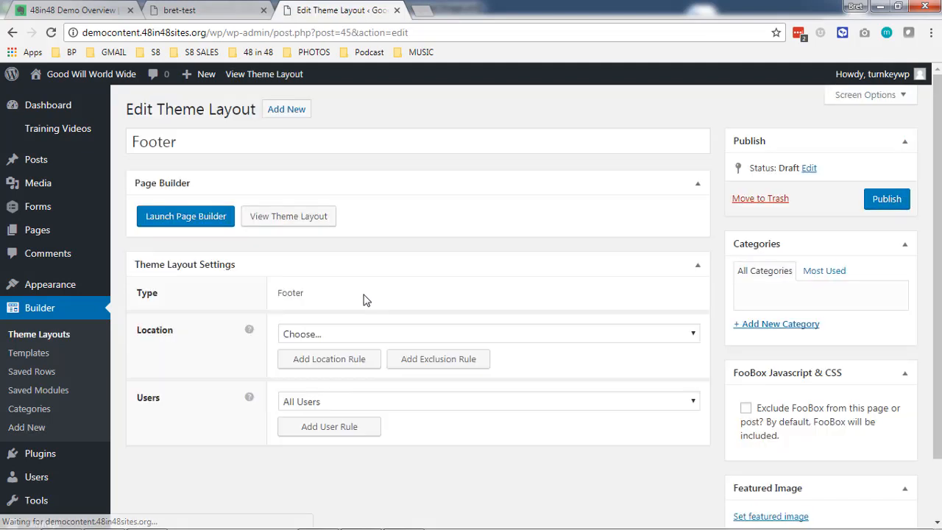
Set the Footer layout's location to Entire Site and launch the Page Builder.
{"action": "scroll", "coordinate": [190, 263], "scroll_direction": "down", "scroll_amount": 2}
{"action": "left_click", "coordinate": [316, 268]}
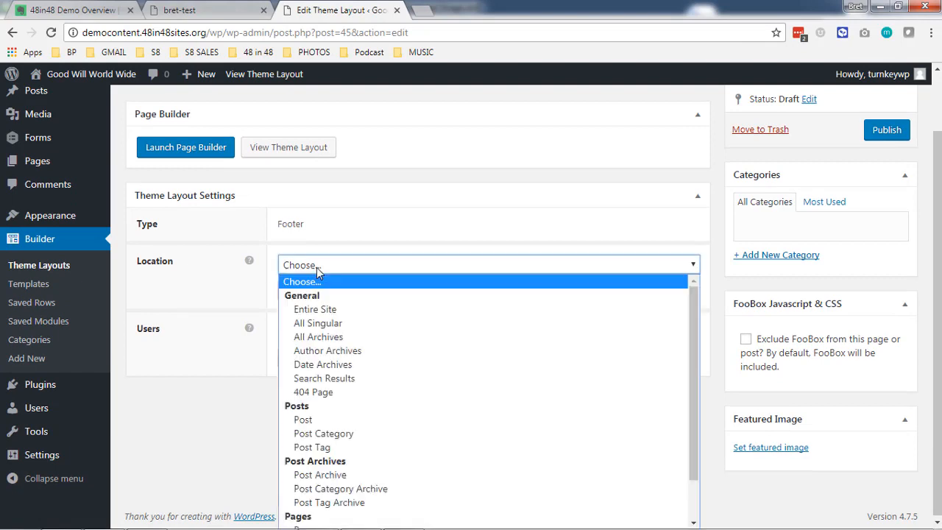
{"action": "left_click", "coordinate": [316, 309]}
{"action": "double_click", "coordinate": [228, 377]}
{"action": "scroll", "coordinate": [221, 353], "scroll_direction": "up", "scroll_amount": 2}
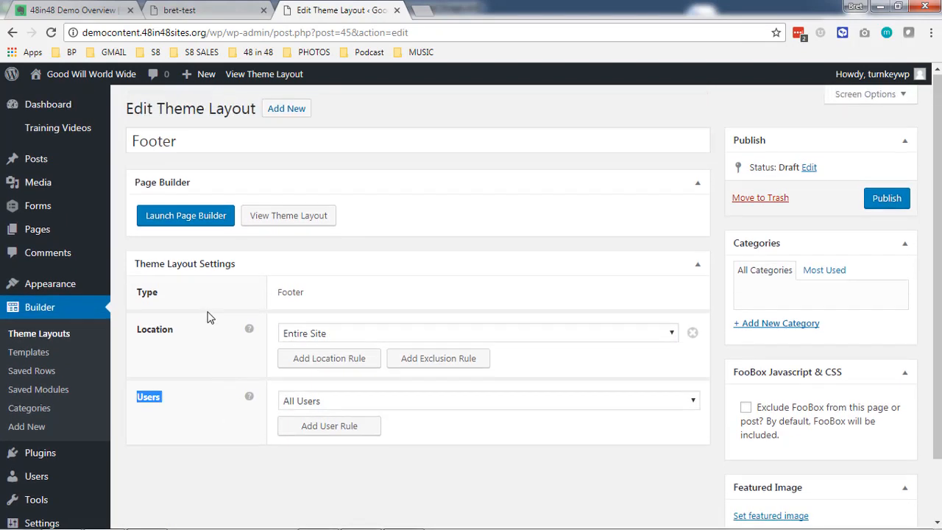
{"action": "left_click", "coordinate": [189, 222]}
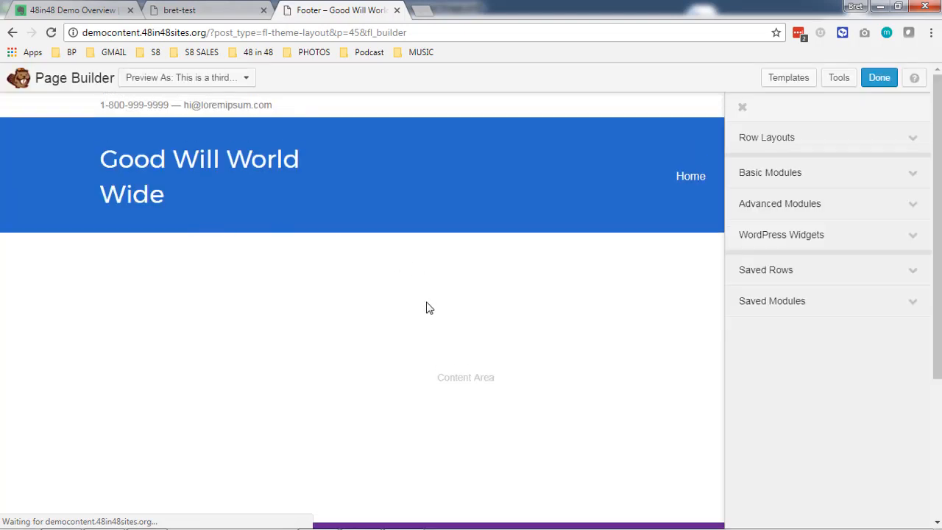
Close the Page Builder content panel, view the bret-test site's footer, then return to the Footer tab.
{"action": "scroll", "coordinate": [398, 302], "scroll_direction": "down", "scroll_amount": 2}
{"action": "scroll", "coordinate": [368, 291], "scroll_direction": "down", "scroll_amount": 1}
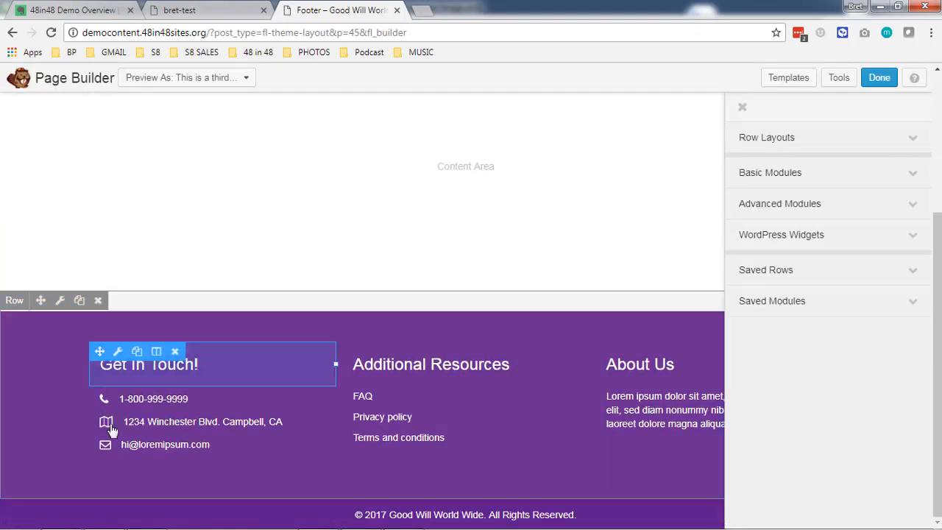
{"action": "mouse_move", "coordinate": [137, 521]}
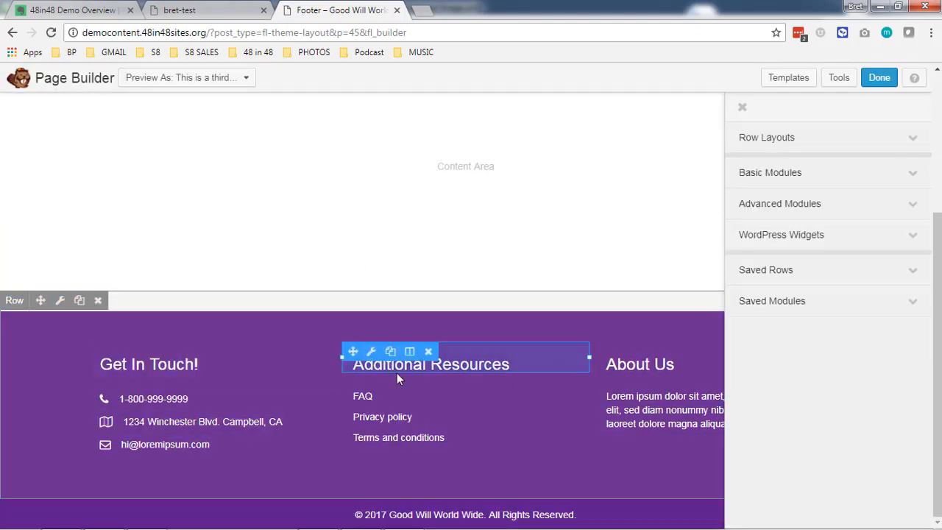
{"action": "left_click", "coordinate": [744, 109]}
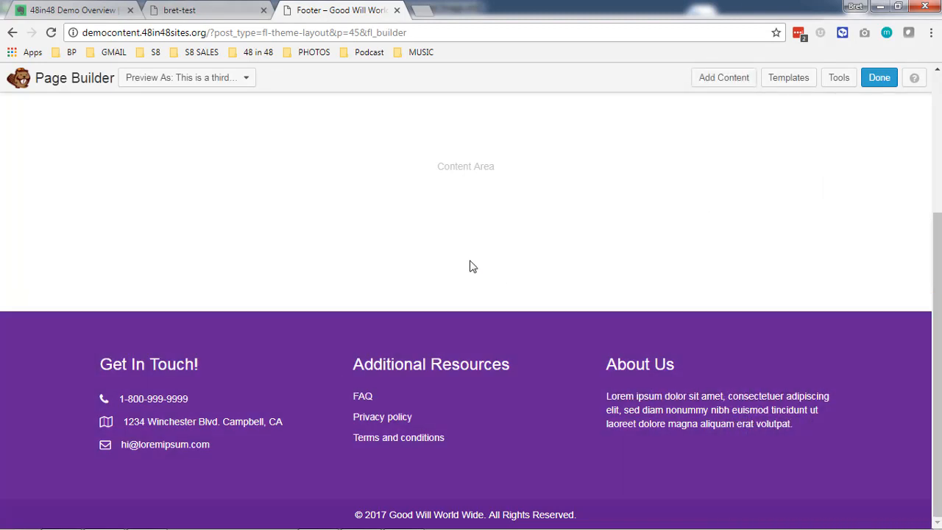
{"action": "left_click", "coordinate": [220, 11]}
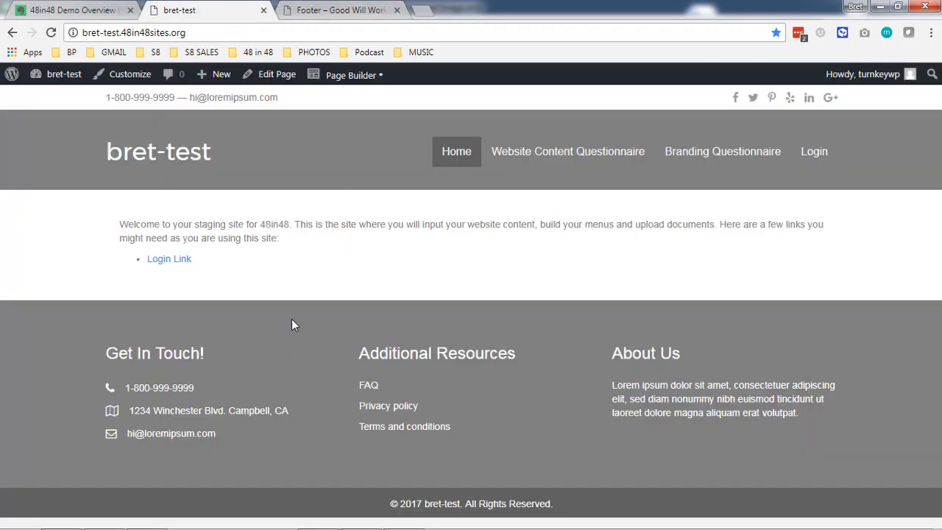
{"action": "left_click", "coordinate": [313, 11]}
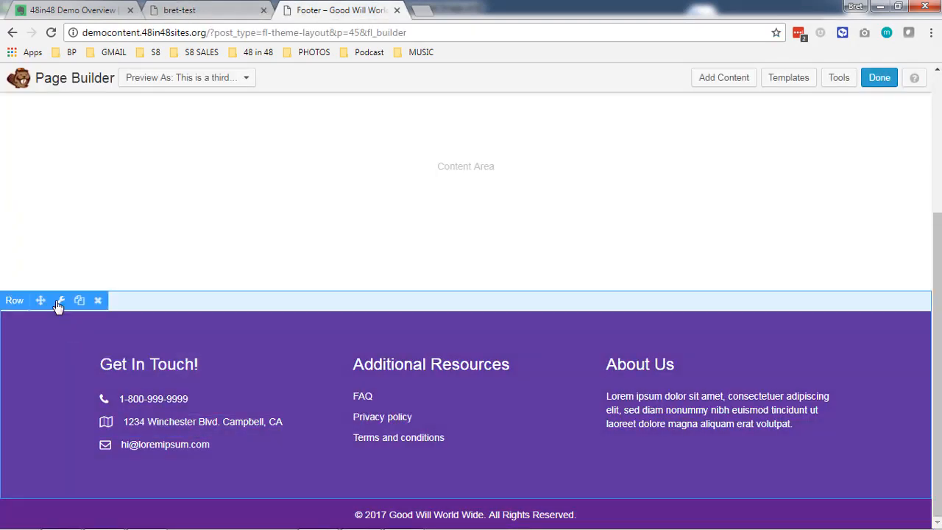
Try a dark green footer row background, then cancel to keep the purple one.
{"action": "left_click", "coordinate": [60, 302]}
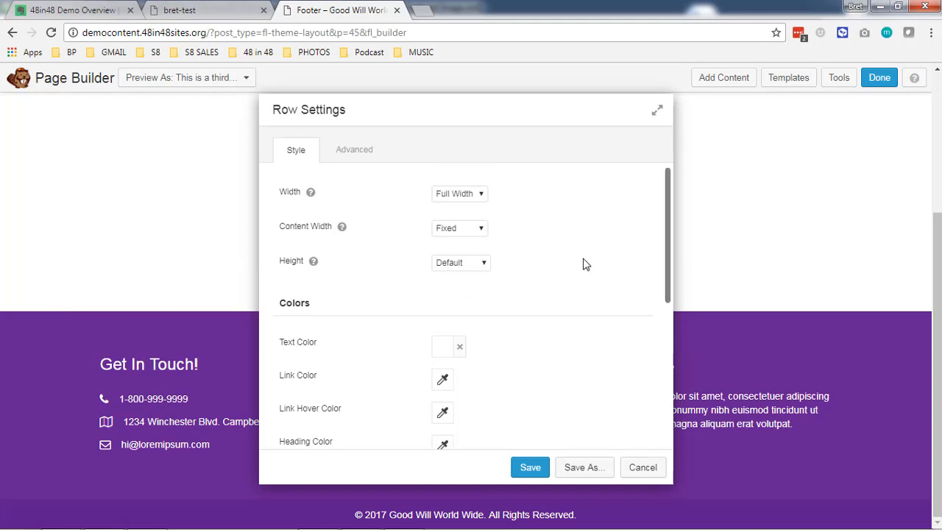
{"action": "scroll", "coordinate": [586, 265], "scroll_direction": "down", "scroll_amount": 5}
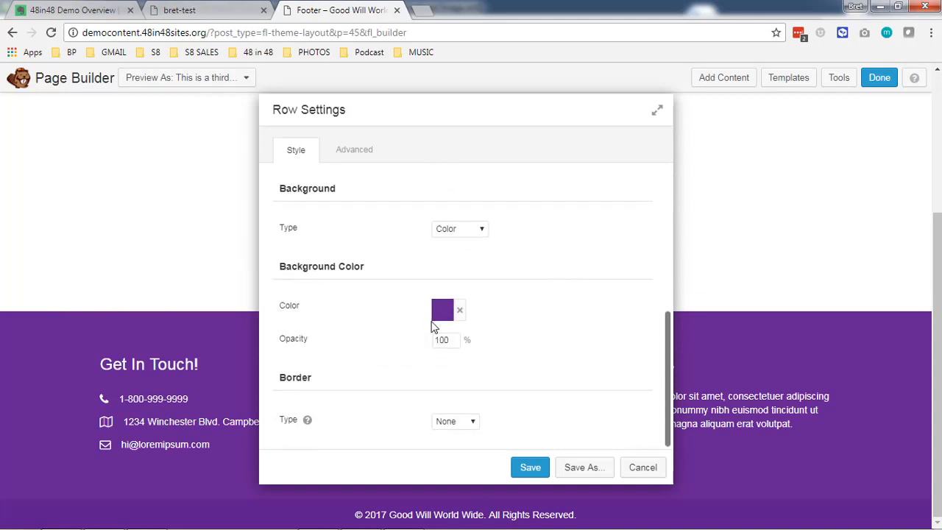
{"action": "left_click", "coordinate": [444, 310]}
{"action": "left_click", "coordinate": [542, 196]}
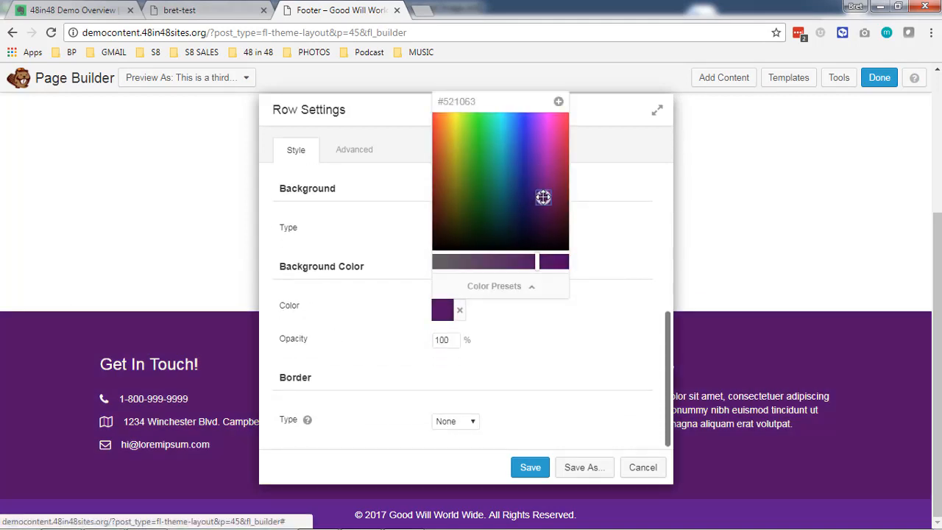
{"action": "left_click_drag", "start_coordinate": [542, 196], "coordinate": [465, 169]}
{"action": "left_click", "coordinate": [475, 199]}
{"action": "double_click", "coordinate": [456, 101]}
{"action": "left_click", "coordinate": [375, 227]}
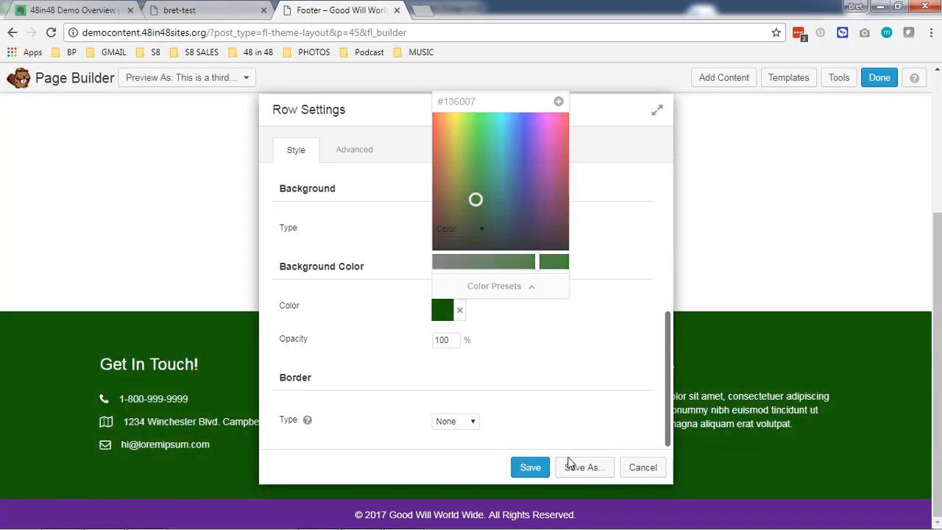
{"action": "left_click", "coordinate": [643, 467]}
Publish the Footer layout changes and go to the site's home page.
{"action": "scroll", "coordinate": [412, 379], "scroll_direction": "up", "scroll_amount": 3}
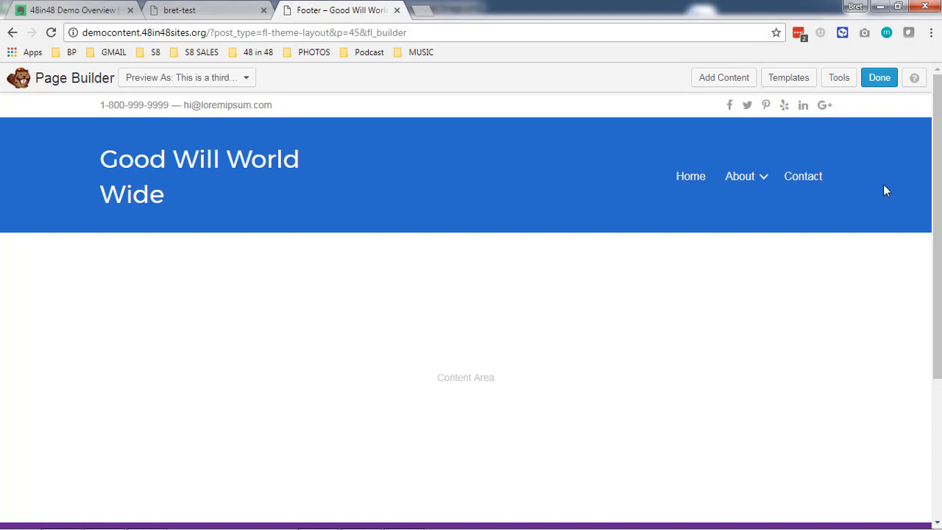
{"action": "left_click", "coordinate": [879, 78]}
{"action": "left_click", "coordinate": [459, 260]}
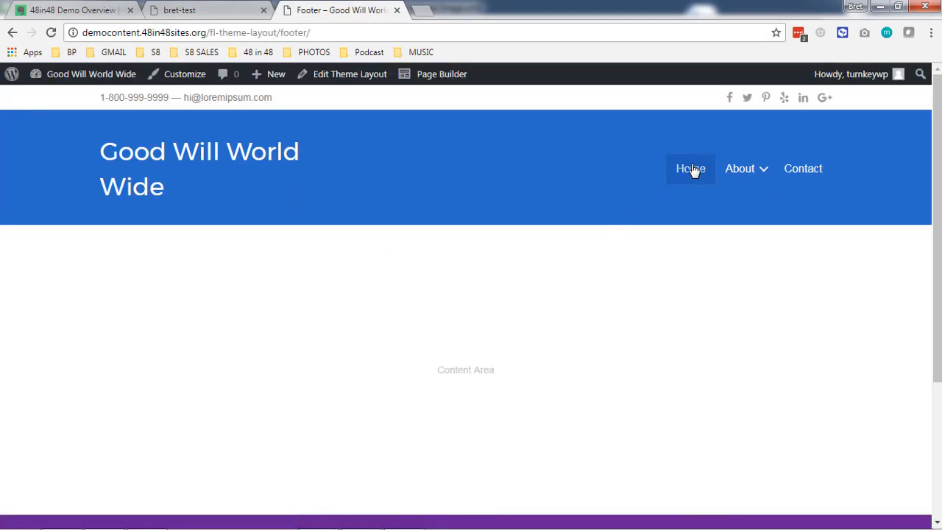
{"action": "left_click", "coordinate": [692, 170]}
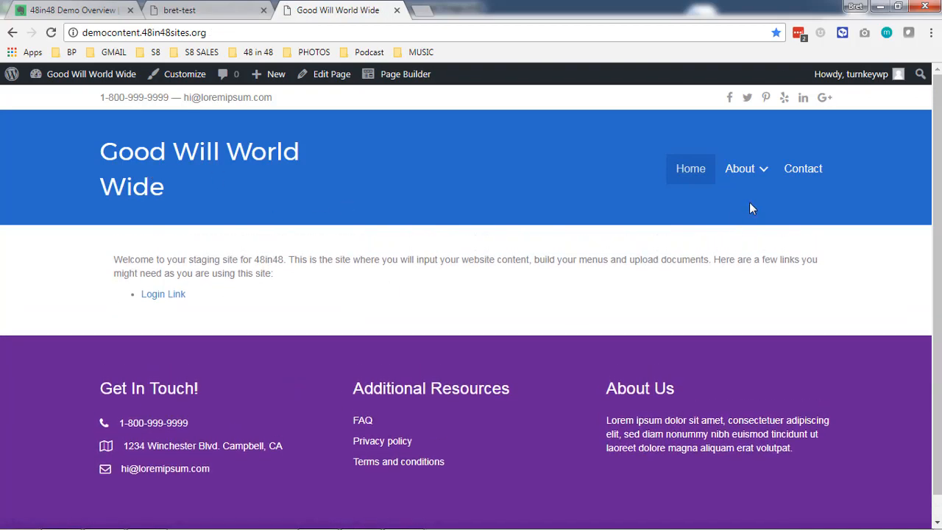
{"action": "left_click", "coordinate": [745, 177]}
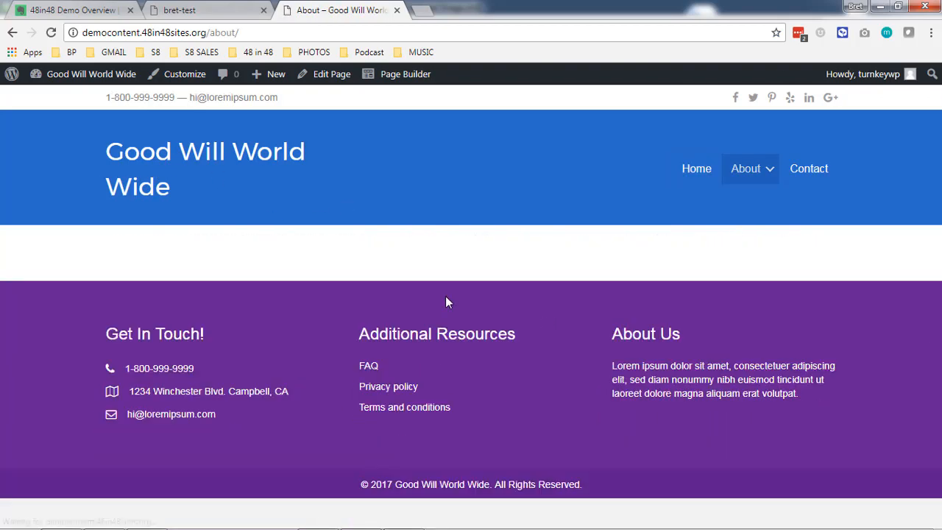
{"action": "left_click", "coordinate": [740, 201]}
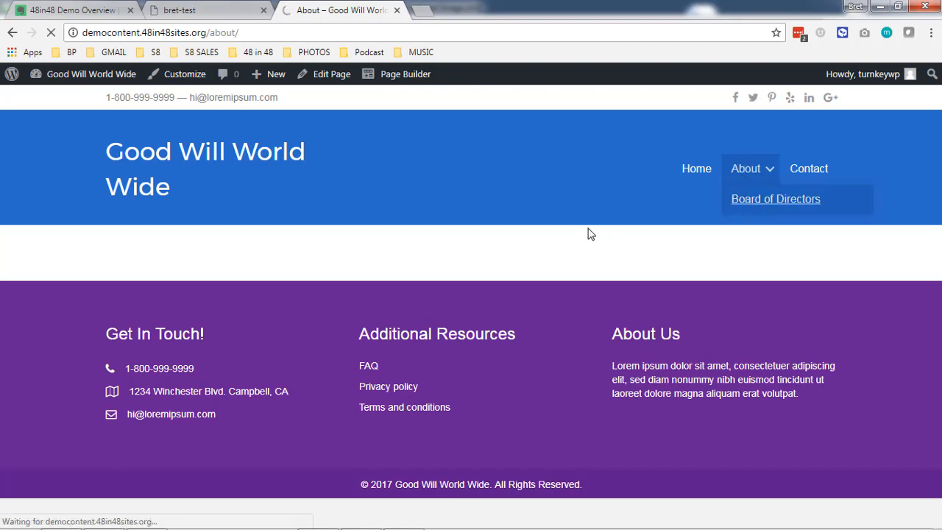
{"action": "left_click", "coordinate": [809, 174]}
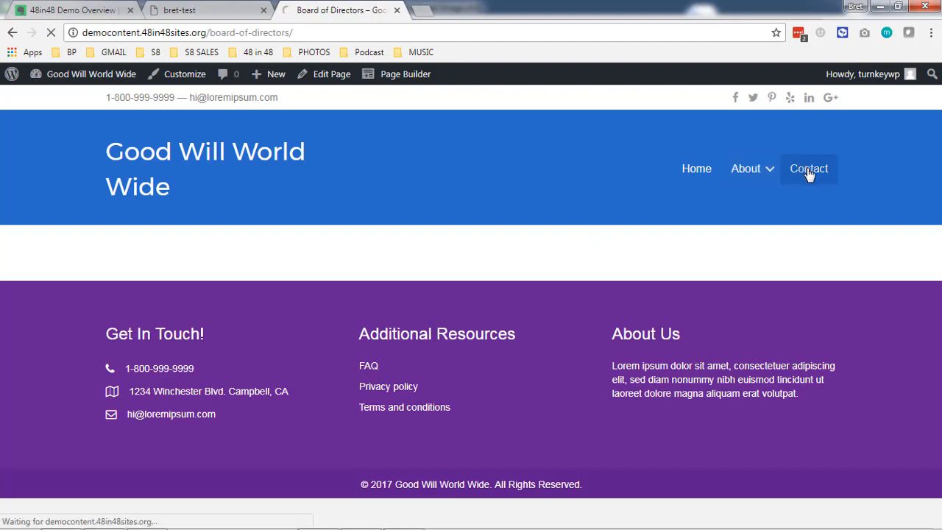
{"action": "left_click", "coordinate": [696, 168]}
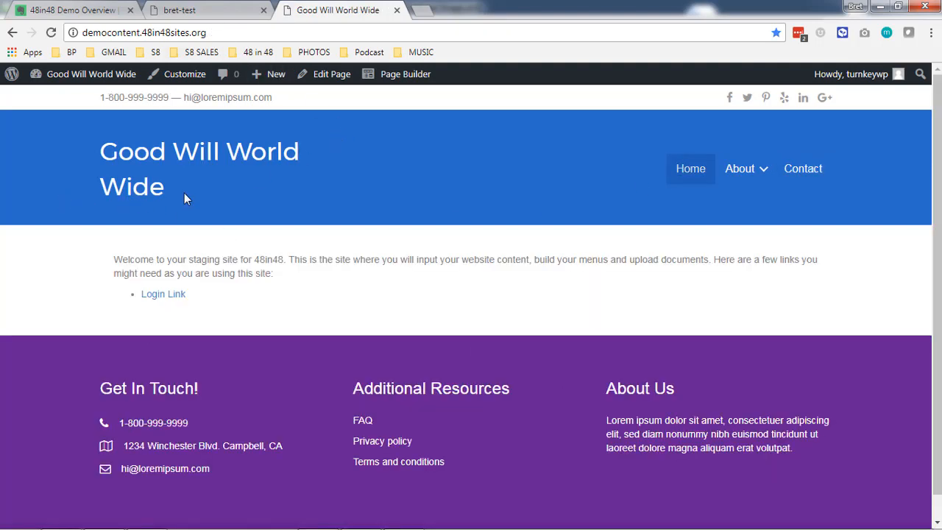
{"action": "left_click", "coordinate": [89, 75]}
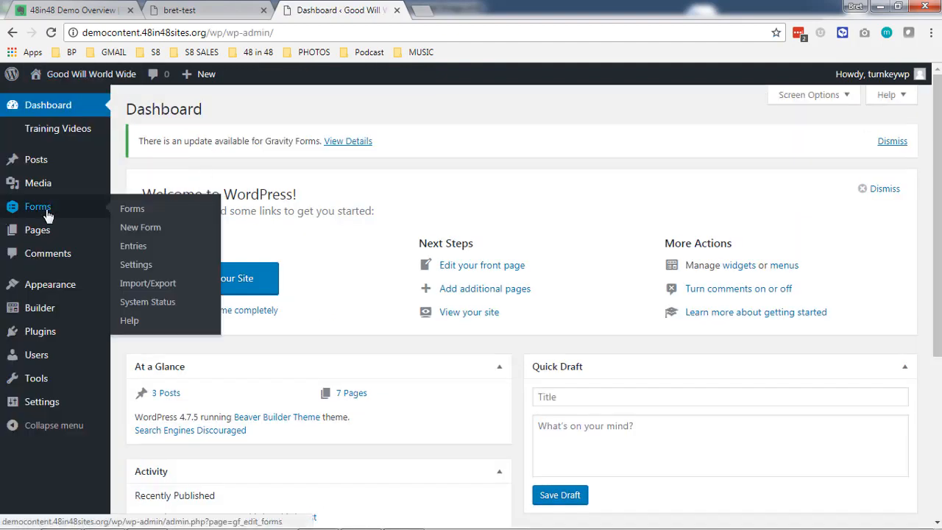
Create a new Gravity Forms form named Contact.
{"action": "left_click", "coordinate": [46, 212]}
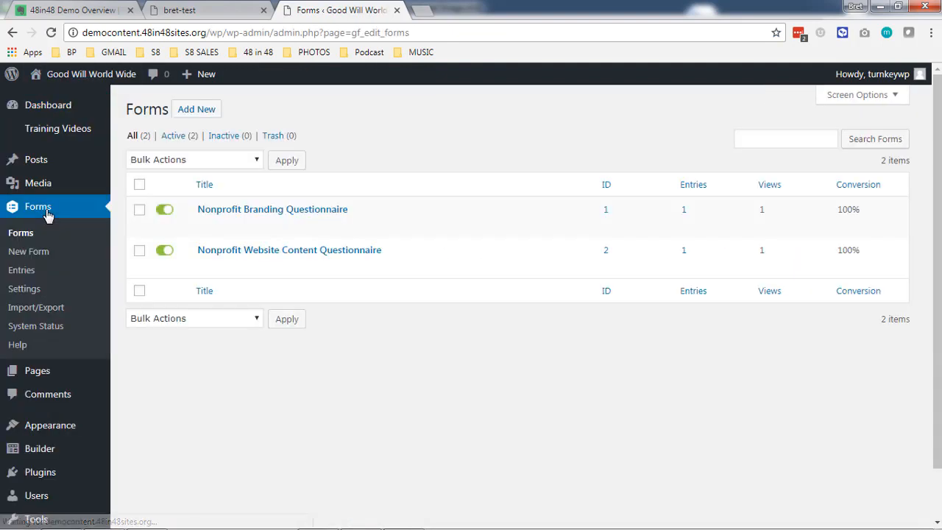
{"action": "left_click", "coordinate": [197, 109]}
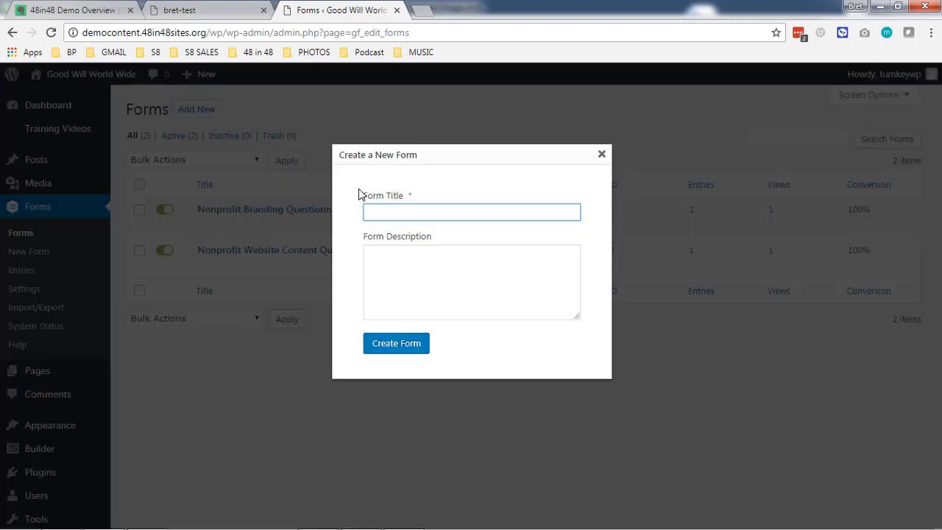
{"action": "left_click", "coordinate": [427, 349]}
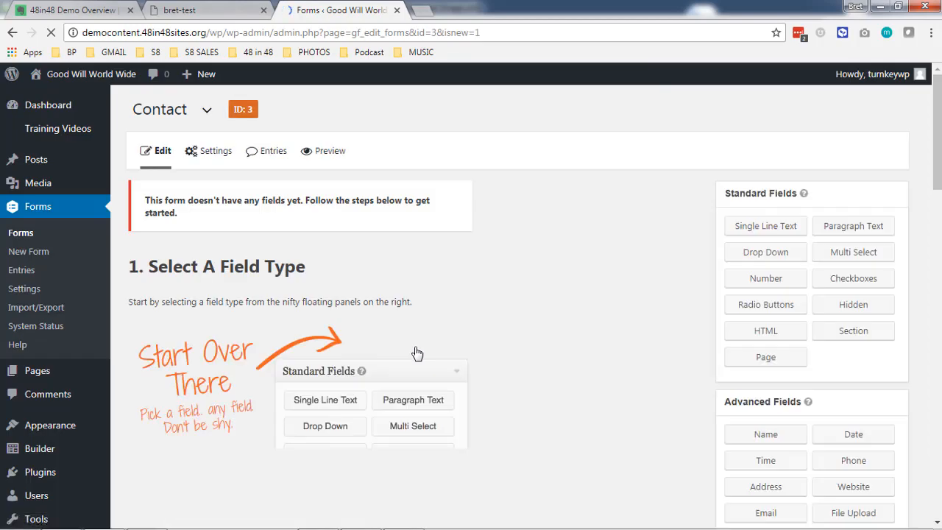
Add Name and Email advanced fields and a Paragraph Text standard field to the Contact form.
{"action": "scroll", "coordinate": [419, 349], "scroll_direction": "down", "scroll_amount": 2}
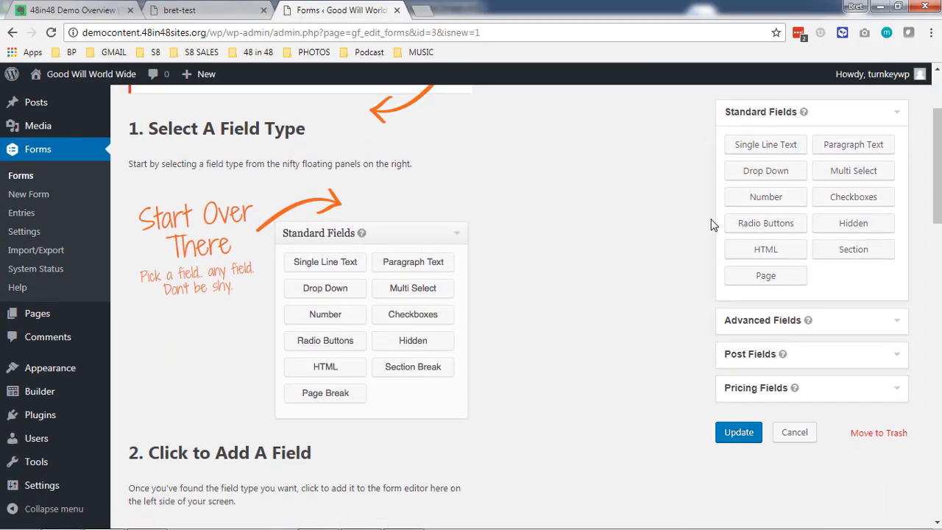
{"action": "left_click", "coordinate": [763, 320]}
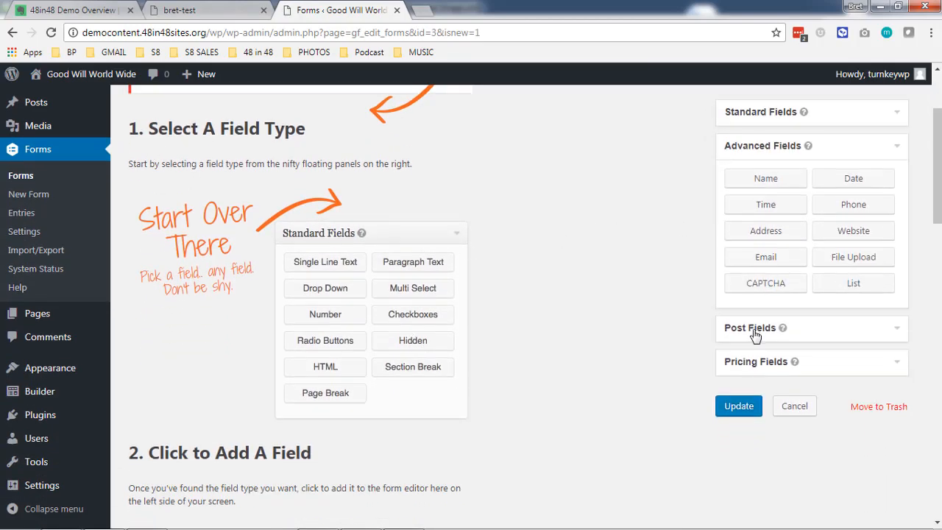
{"action": "left_click", "coordinate": [766, 179]}
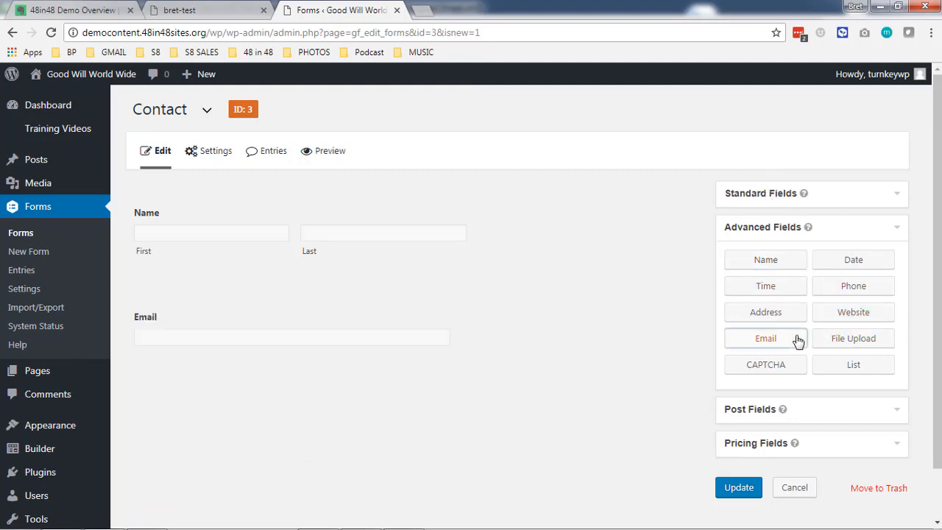
{"action": "left_click", "coordinate": [781, 198]}
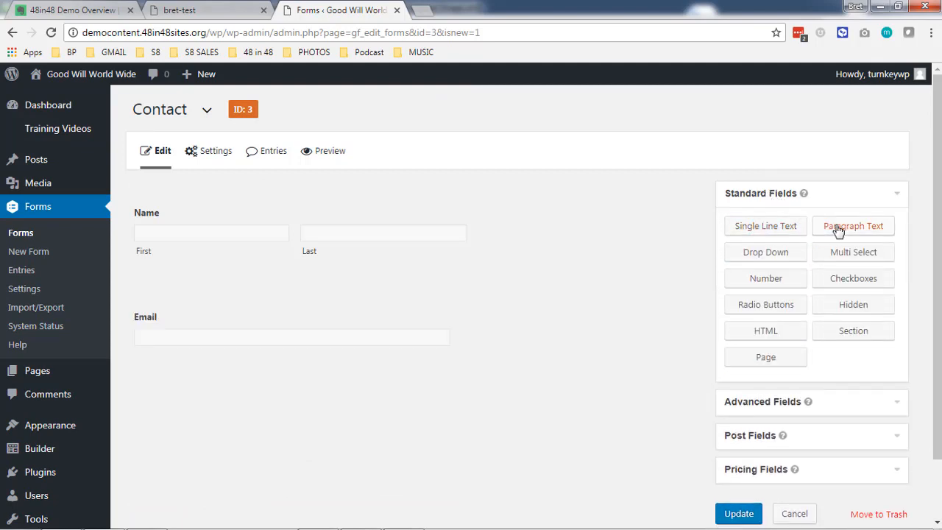
{"action": "left_click", "coordinate": [838, 228]}
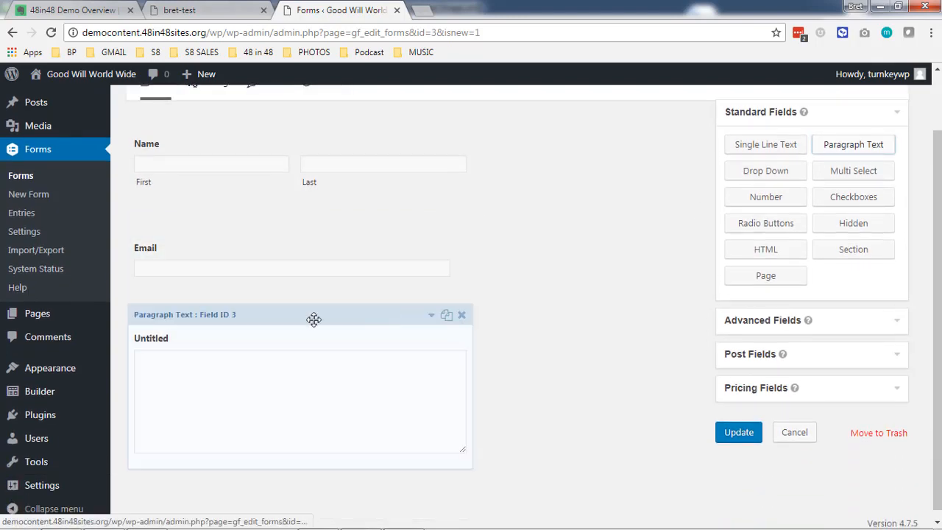
Rename the paragraph field's label to 'Message' and make it required.
{"action": "left_click", "coordinate": [278, 366]}
{"action": "scroll", "coordinate": [211, 362], "scroll_direction": "down", "scroll_amount": 3}
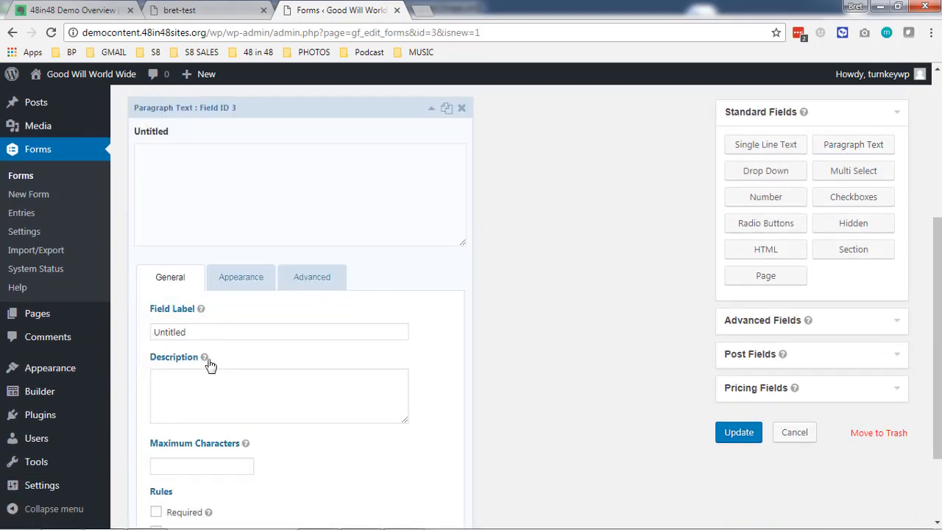
{"action": "left_click", "coordinate": [208, 333]}
{"action": "double_click", "coordinate": [209, 333]}
{"action": "type", "text": "Message"}
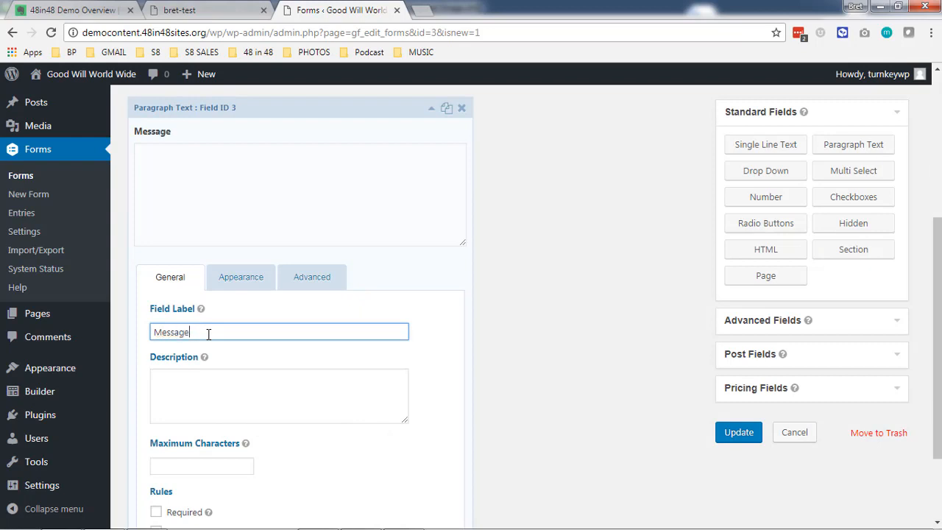
{"action": "scroll", "coordinate": [277, 290], "scroll_direction": "down", "scroll_amount": 3}
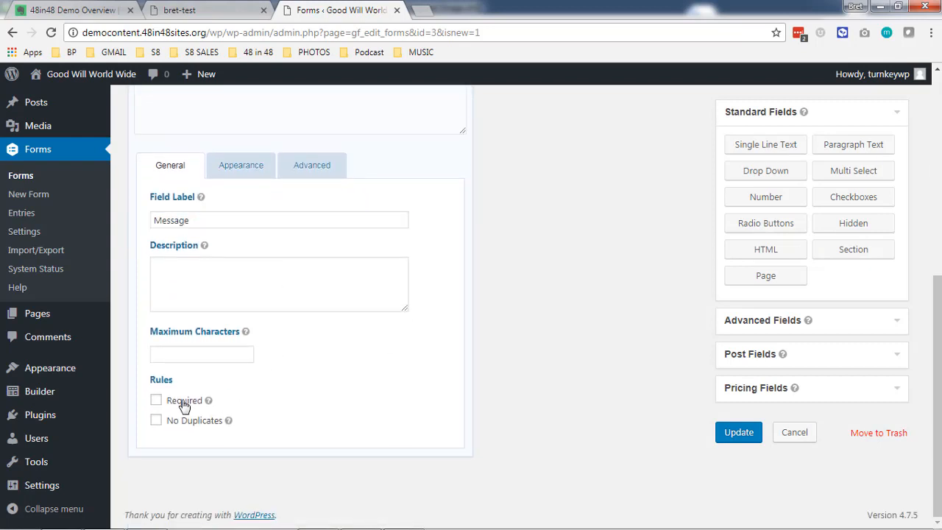
{"action": "left_click", "coordinate": [184, 402]}
Make the Email and Name fields required and save the form with Update.
{"action": "scroll", "coordinate": [304, 381], "scroll_direction": "up", "scroll_amount": 4}
{"action": "scroll", "coordinate": [304, 381], "scroll_direction": "up", "scroll_amount": 3}
{"action": "left_click", "coordinate": [265, 291]}
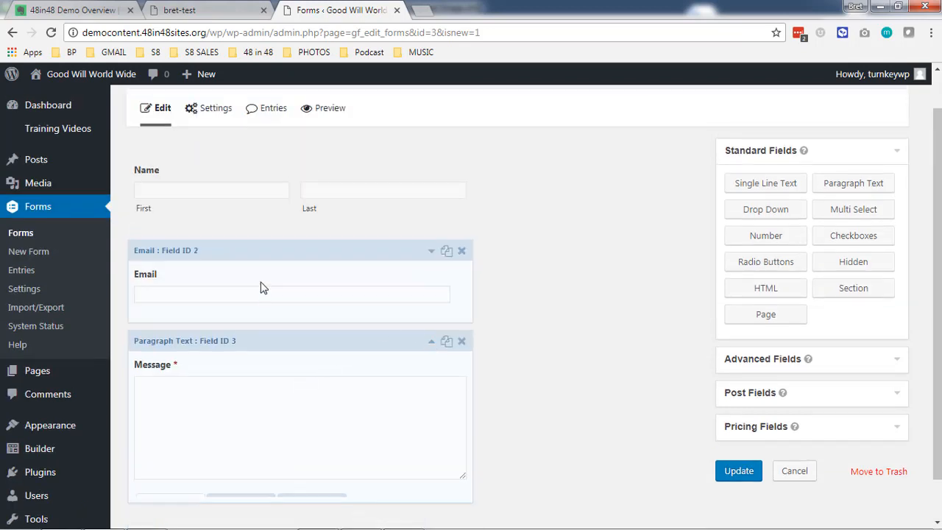
{"action": "scroll", "coordinate": [206, 486], "scroll_direction": "down", "scroll_amount": 2}
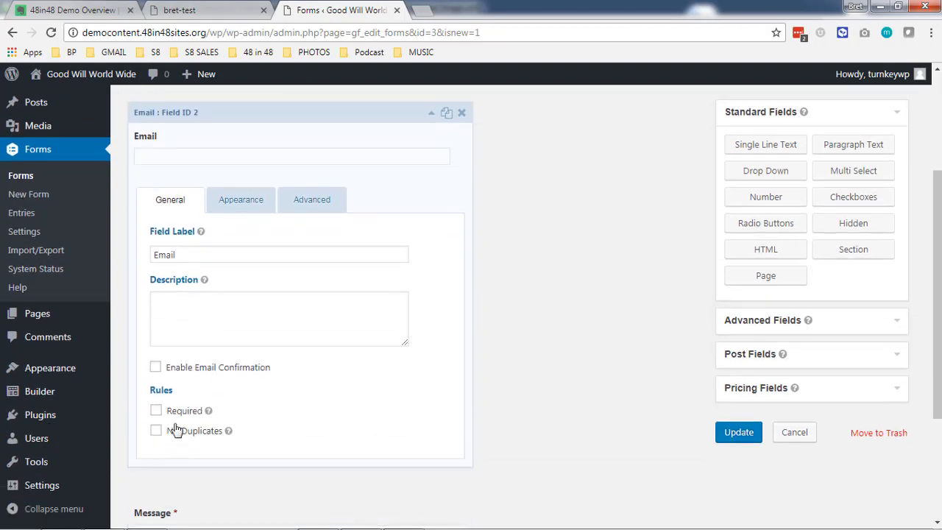
{"action": "scroll", "coordinate": [235, 331], "scroll_direction": "up", "scroll_amount": 2}
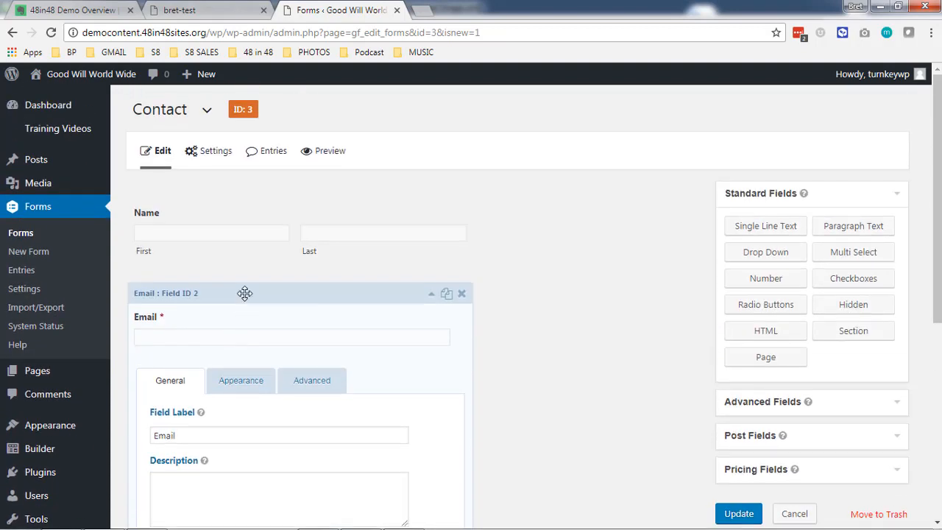
{"action": "left_click", "coordinate": [246, 254]}
{"action": "scroll", "coordinate": [184, 441], "scroll_direction": "down", "scroll_amount": 1}
{"action": "scroll", "coordinate": [182, 444], "scroll_direction": "down", "scroll_amount": 2}
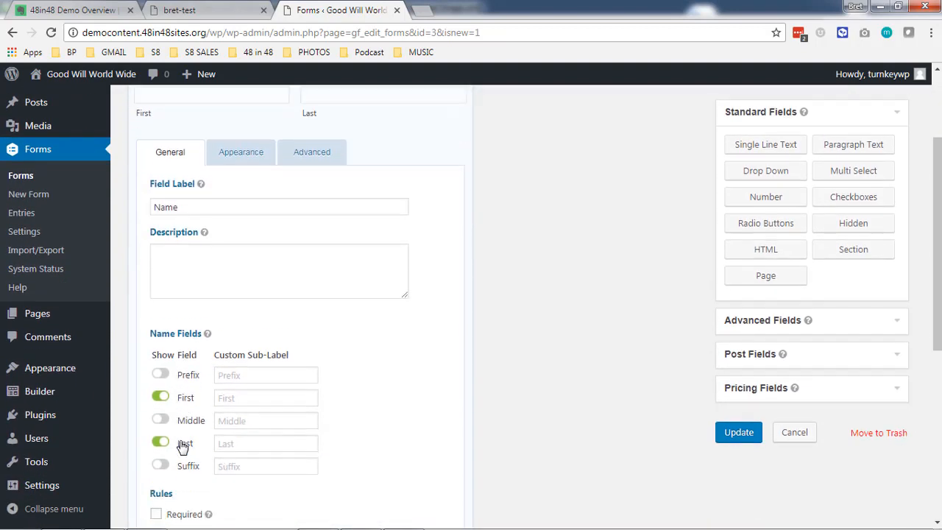
{"action": "scroll", "coordinate": [303, 416], "scroll_direction": "up", "scroll_amount": 3}
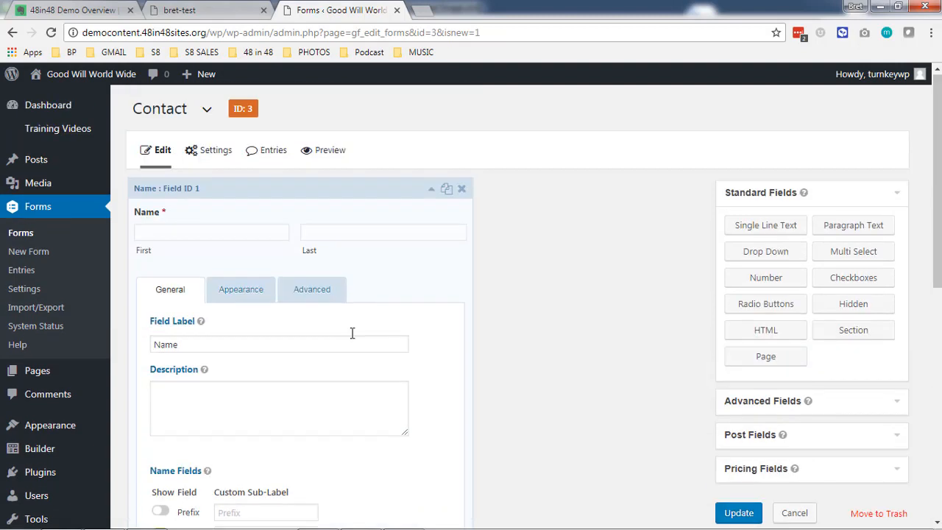
{"action": "left_click", "coordinate": [367, 189]}
{"action": "left_click", "coordinate": [746, 516]}
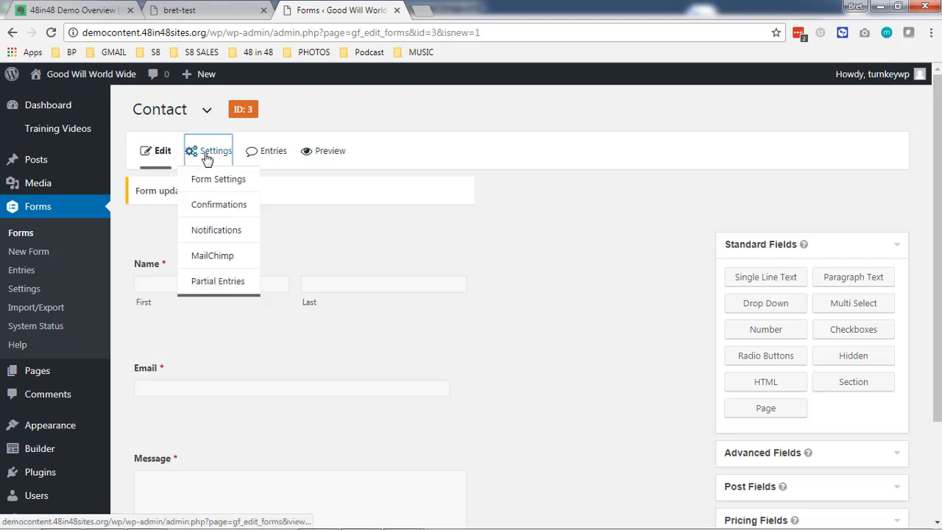
Open the Contact form's Admin Notification for editing.
{"action": "left_click", "coordinate": [207, 158]}
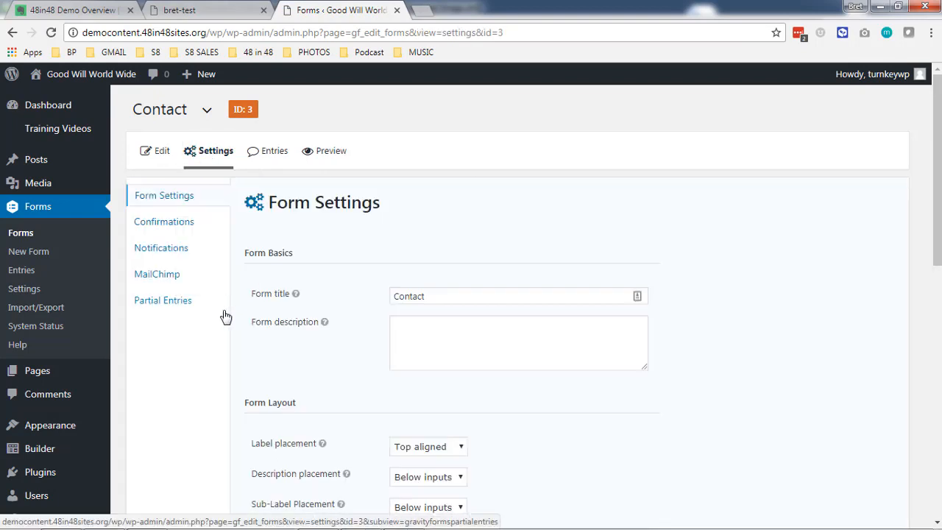
{"action": "left_click", "coordinate": [177, 251]}
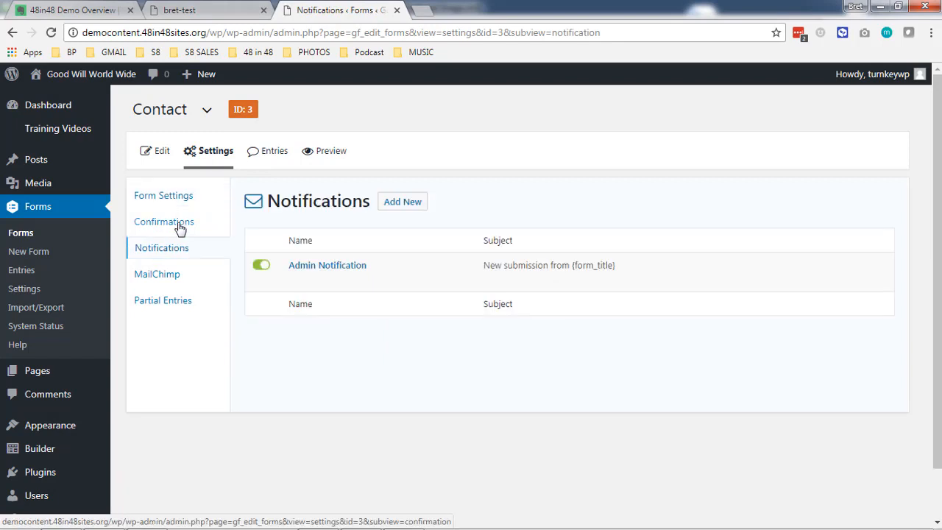
{"action": "left_click", "coordinate": [327, 267]}
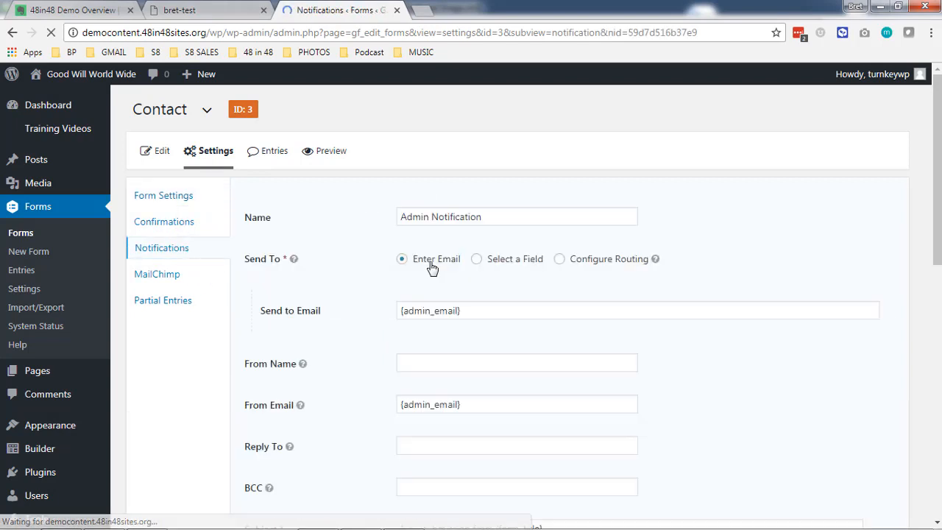
{"action": "scroll", "coordinate": [351, 269], "scroll_direction": "down", "scroll_amount": 5}
{"action": "scroll", "coordinate": [351, 270], "scroll_direction": "down", "scroll_amount": 2}
{"action": "scroll", "coordinate": [351, 270], "scroll_direction": "up", "scroll_amount": 5}
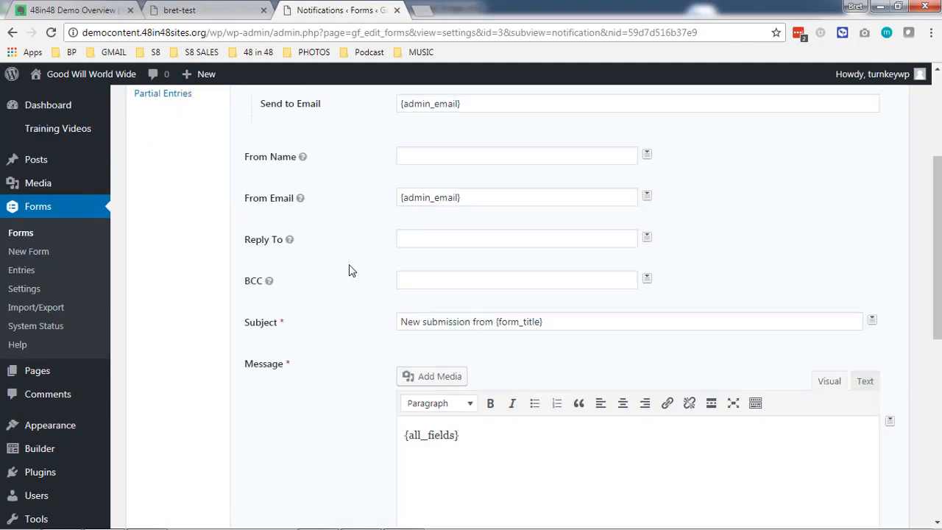
Replace the notification subject with 'Contact Form -' plus the First and Last name merge tags.
{"action": "left_click_drag", "start_coordinate": [579, 325], "coordinate": [309, 320]}
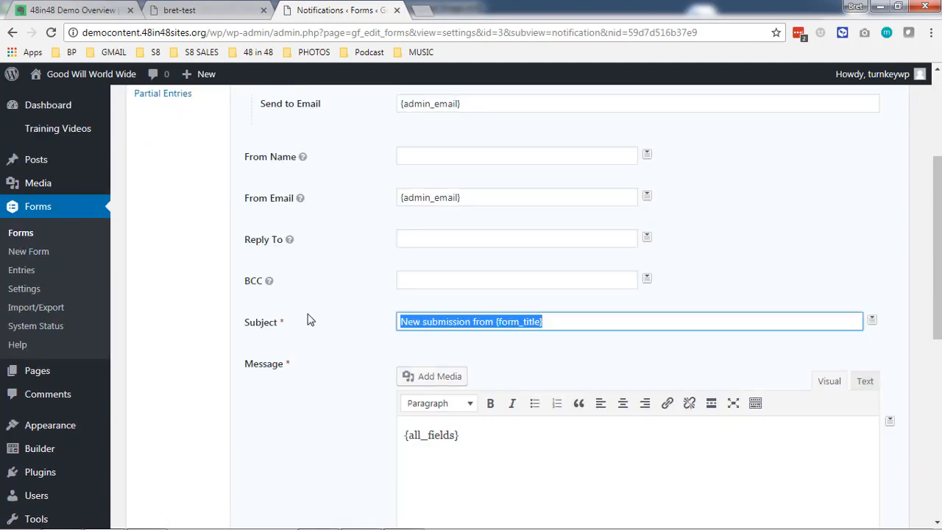
{"action": "type", "text": "Contact Form -"}
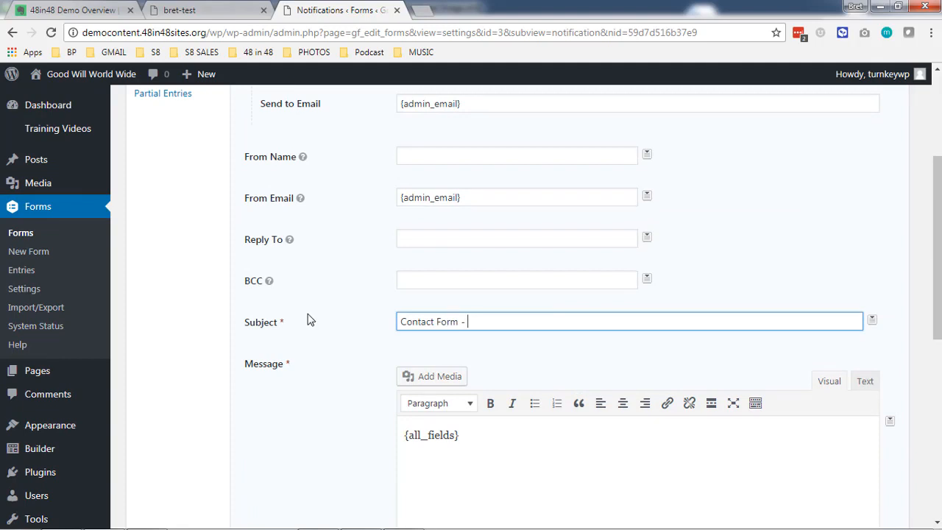
{"action": "left_click", "coordinate": [873, 323]}
{"action": "left_click", "coordinate": [769, 360]}
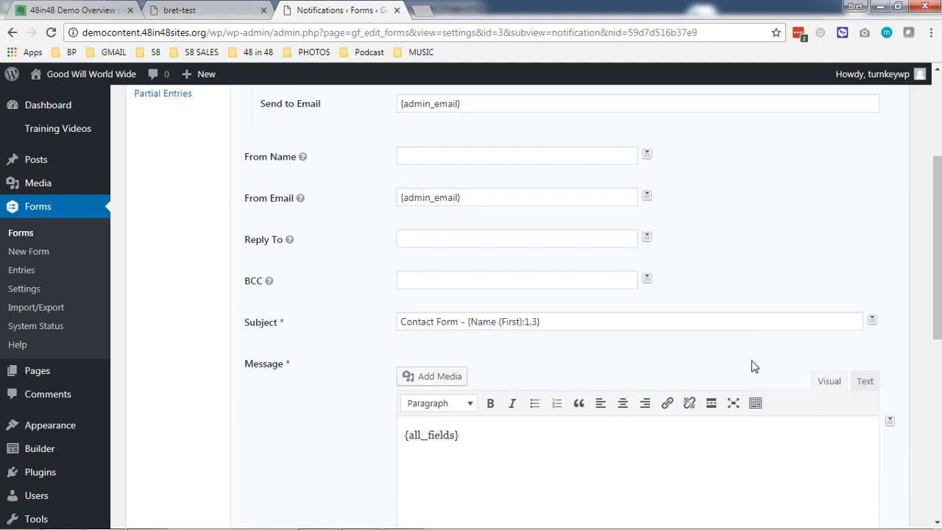
{"action": "left_click", "coordinate": [872, 320]}
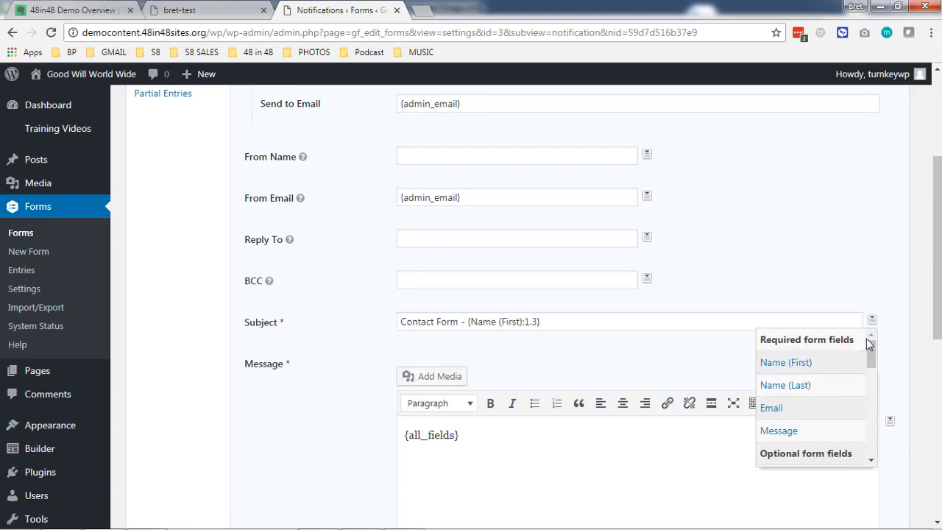
{"action": "left_click", "coordinate": [834, 389]}
{"action": "scroll", "coordinate": [352, 391], "scroll_direction": "down", "scroll_amount": 1}
{"action": "scroll", "coordinate": [351, 391], "scroll_direction": "down", "scroll_amount": 4}
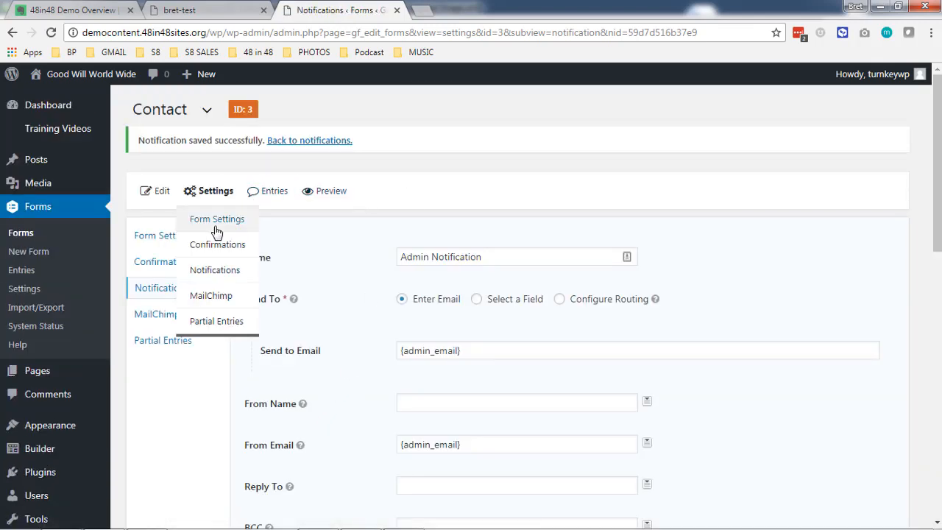
{"action": "mouse_move", "coordinate": [64, 379]}
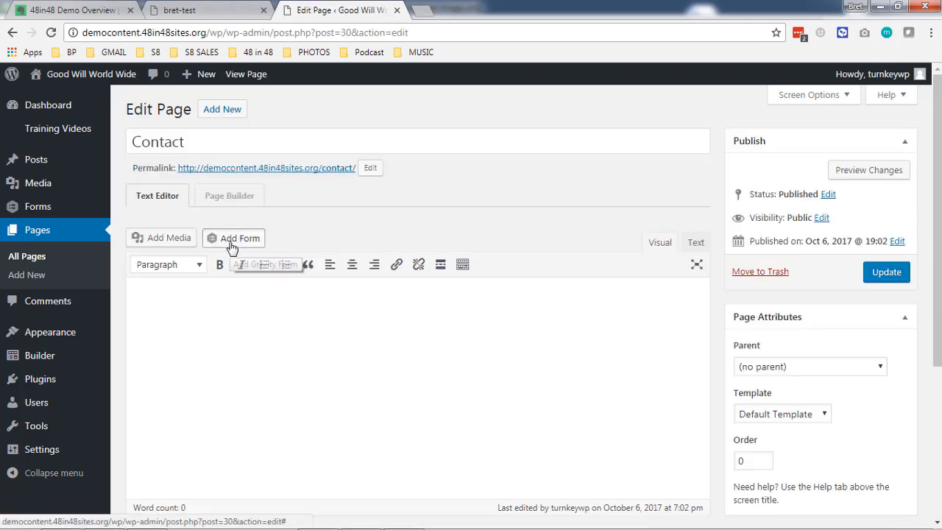
Insert the Contact form into the page with Display form title unticked.
{"action": "left_click", "coordinate": [232, 238]}
{"action": "left_click", "coordinate": [258, 207]}
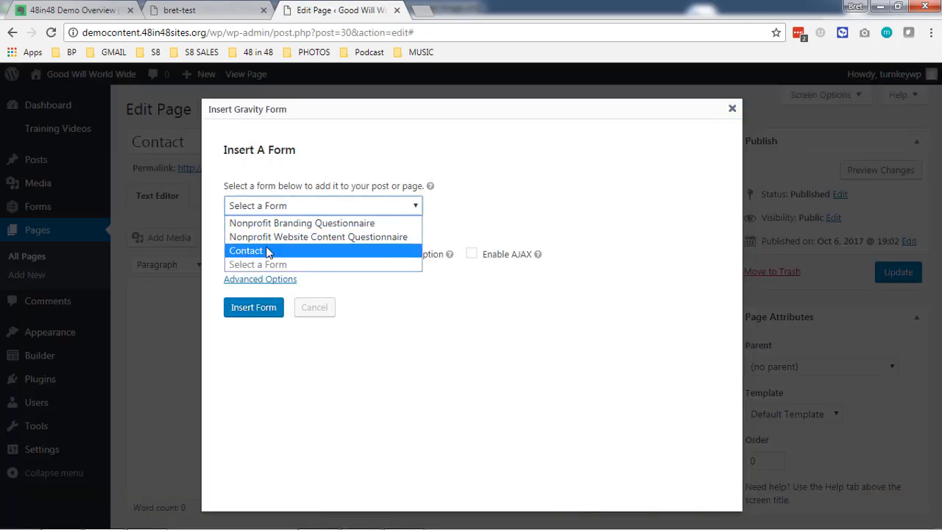
{"action": "left_click", "coordinate": [270, 251]}
{"action": "left_click", "coordinate": [269, 255]}
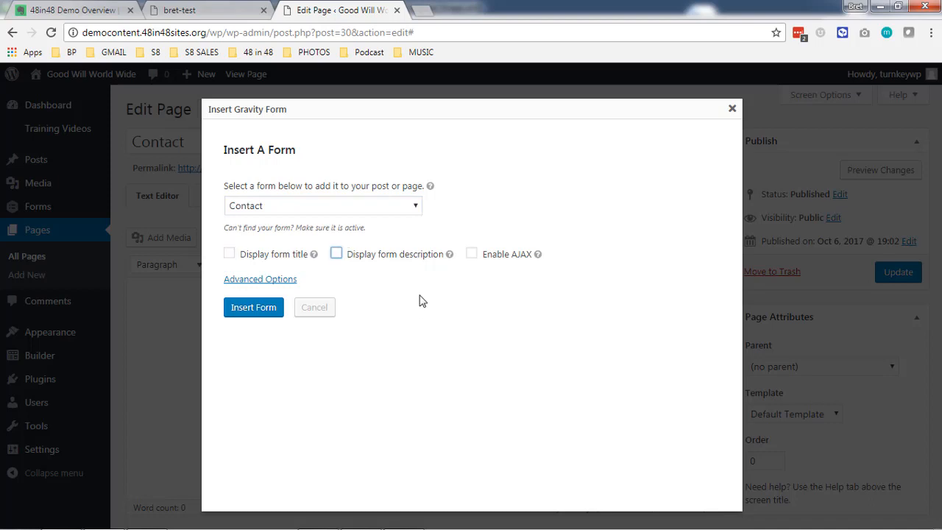
{"action": "left_click", "coordinate": [259, 316]}
Check the inserted gravityform id="3" shortcode and update the Contact page.
{"action": "left_click_drag", "start_coordinate": [165, 310], "coordinate": [381, 307]}
{"action": "left_click", "coordinate": [381, 307]}
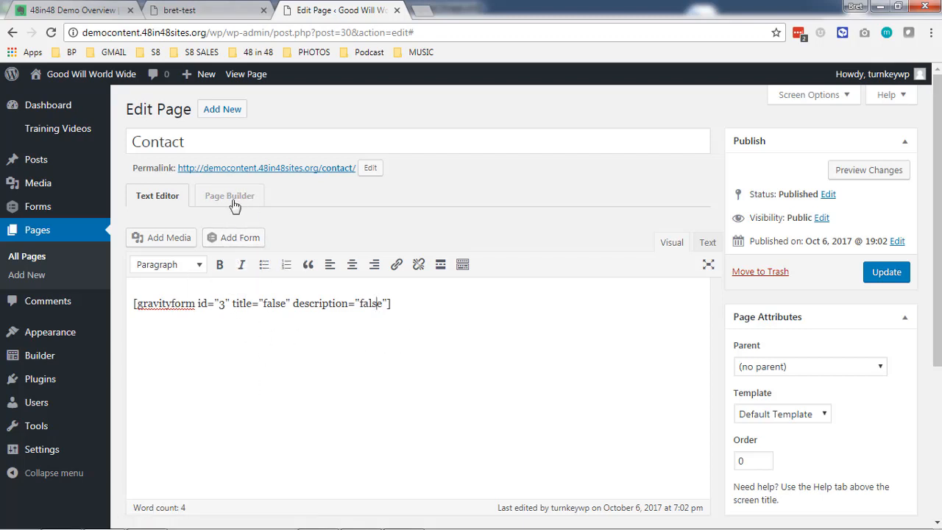
{"action": "triple_click", "coordinate": [270, 307]}
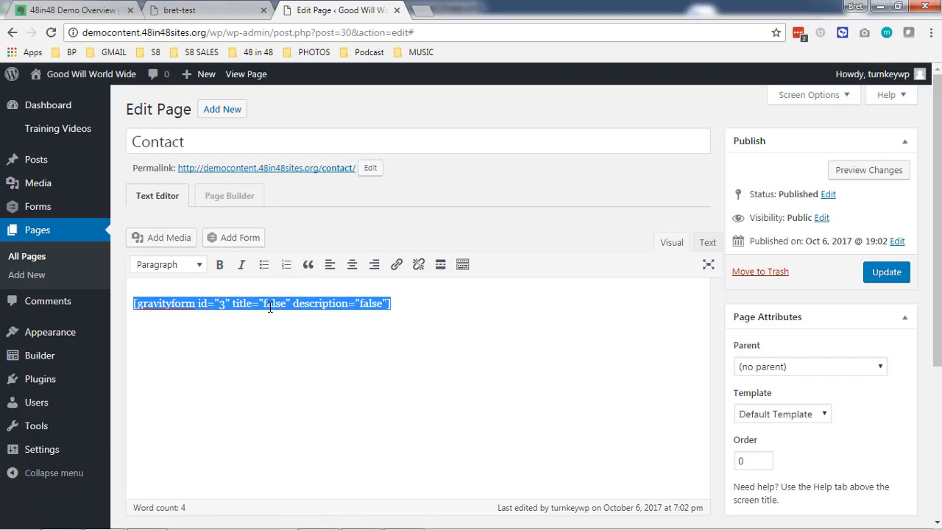
{"action": "left_click", "coordinate": [432, 338]}
{"action": "left_click", "coordinate": [899, 283]}
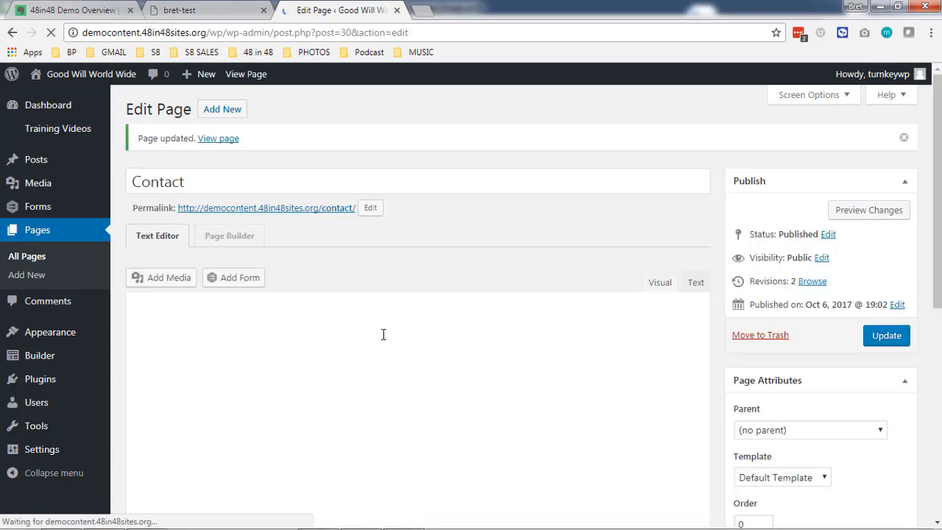
Inspect the Contact page's Text Editor module in Page Builder, then cancel without changes.
{"action": "left_click", "coordinate": [214, 236]}
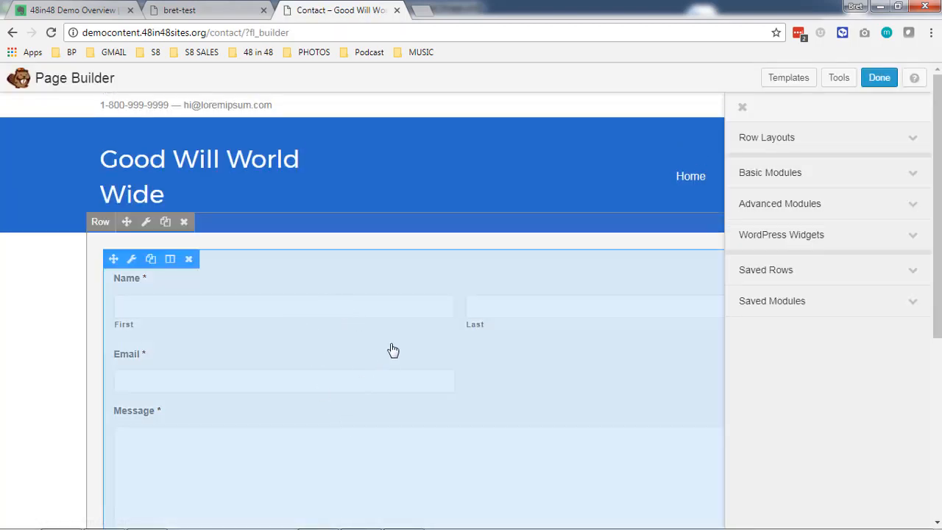
{"action": "left_click", "coordinate": [334, 326]}
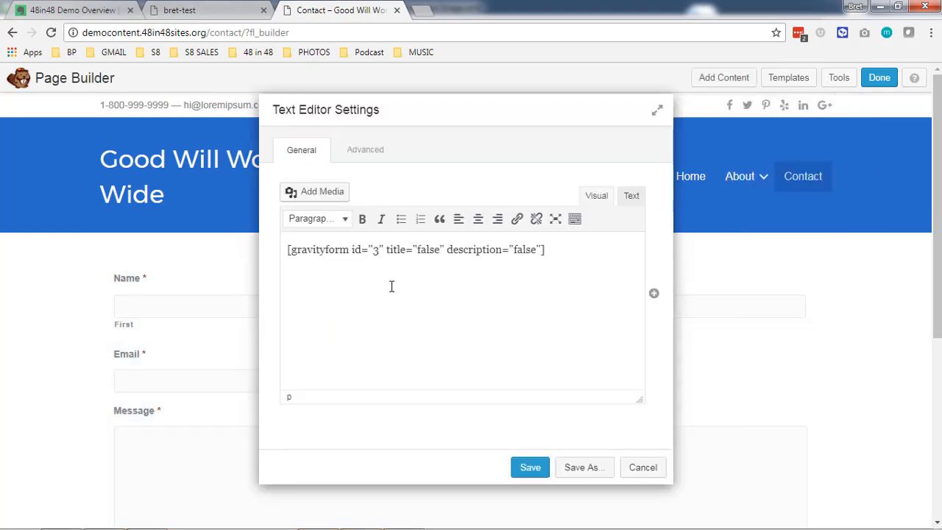
{"action": "left_click", "coordinate": [633, 198]}
{"action": "left_click", "coordinate": [598, 195]}
{"action": "left_click", "coordinate": [643, 468]}
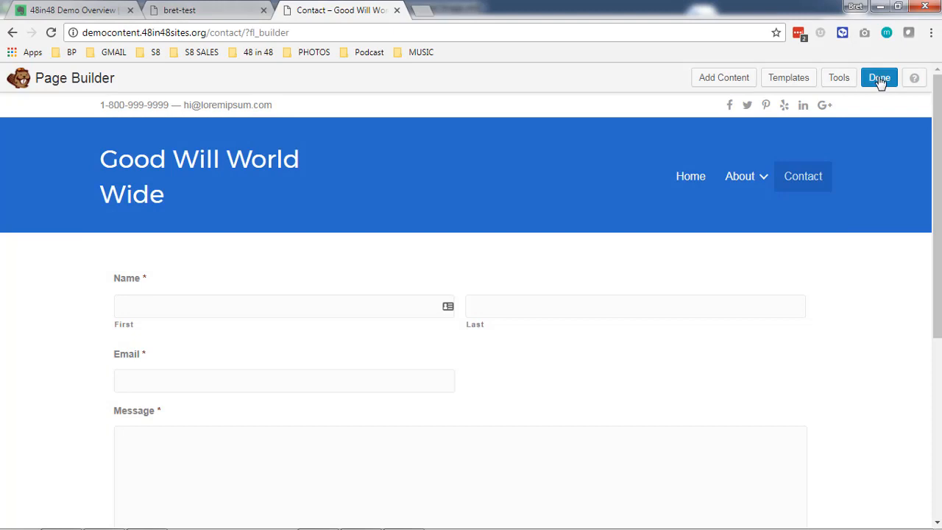
Publish the Contact page changes, check the live form, and go to the home page.
{"action": "left_click", "coordinate": [880, 77]}
{"action": "left_click", "coordinate": [506, 254]}
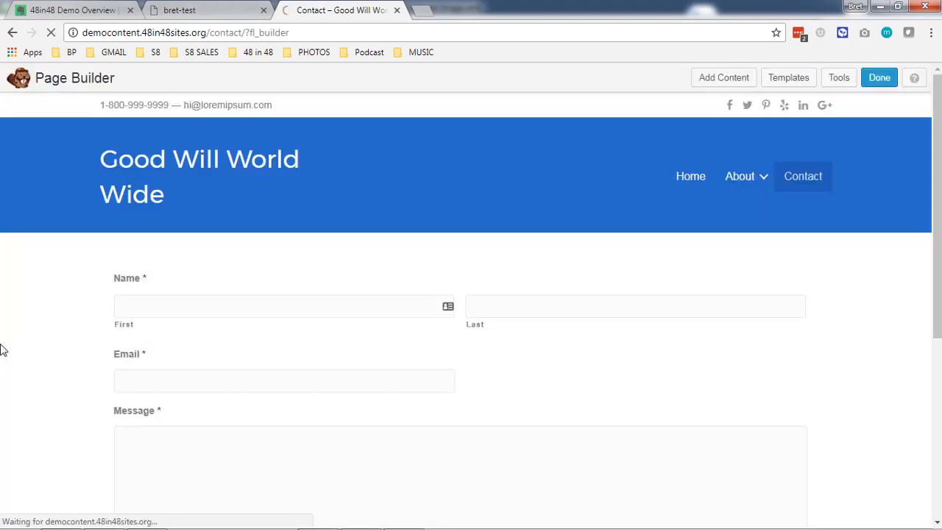
{"action": "scroll", "coordinate": [708, 267], "scroll_direction": "down", "scroll_amount": 4}
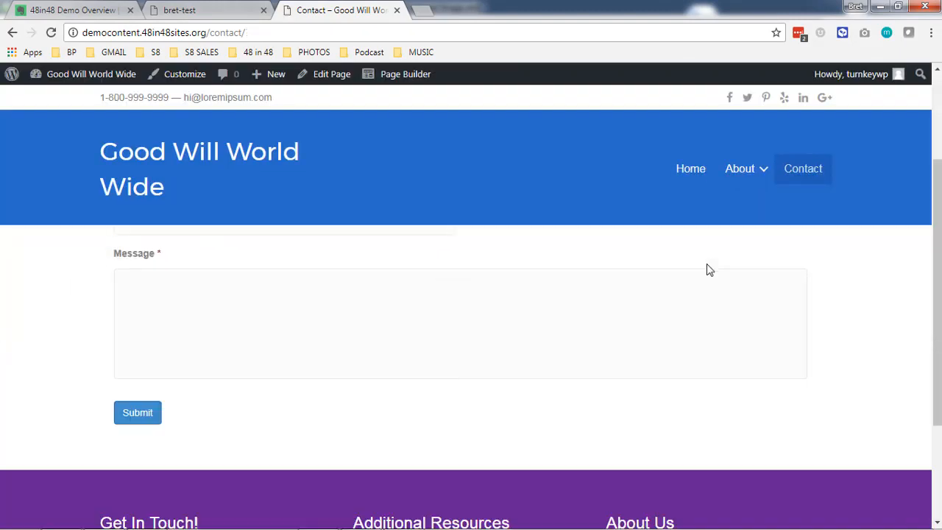
{"action": "scroll", "coordinate": [347, 317], "scroll_direction": "up", "scroll_amount": 4}
{"action": "scroll", "coordinate": [242, 290], "scroll_direction": "down", "scroll_amount": 1}
{"action": "scroll", "coordinate": [242, 290], "scroll_direction": "up", "scroll_amount": 1}
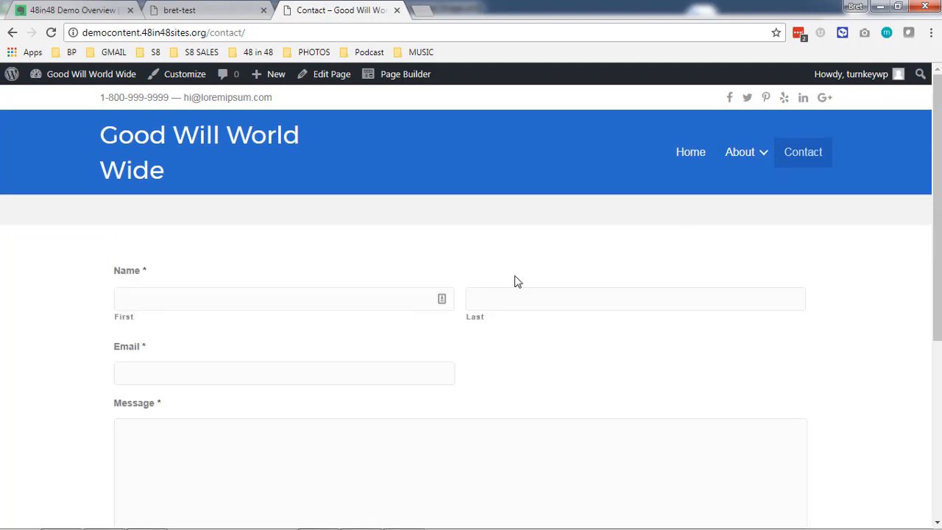
{"action": "left_click", "coordinate": [691, 171]}
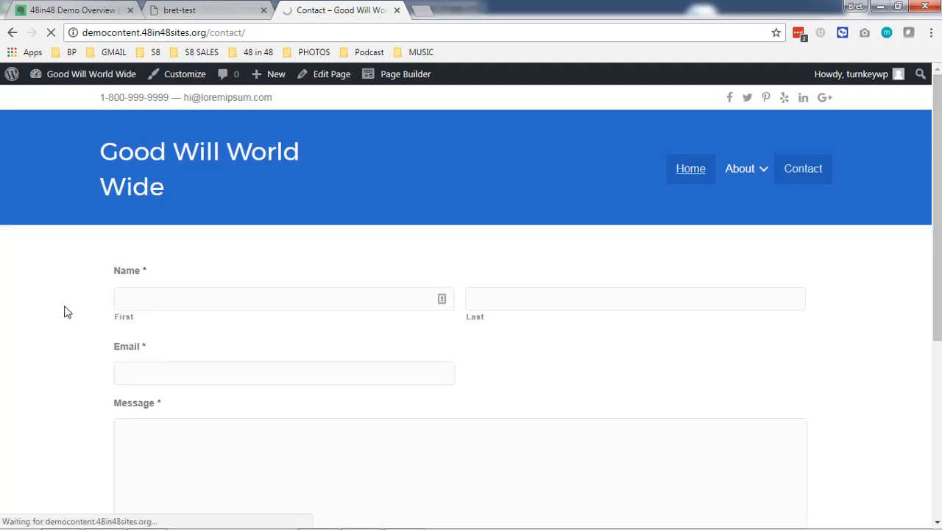